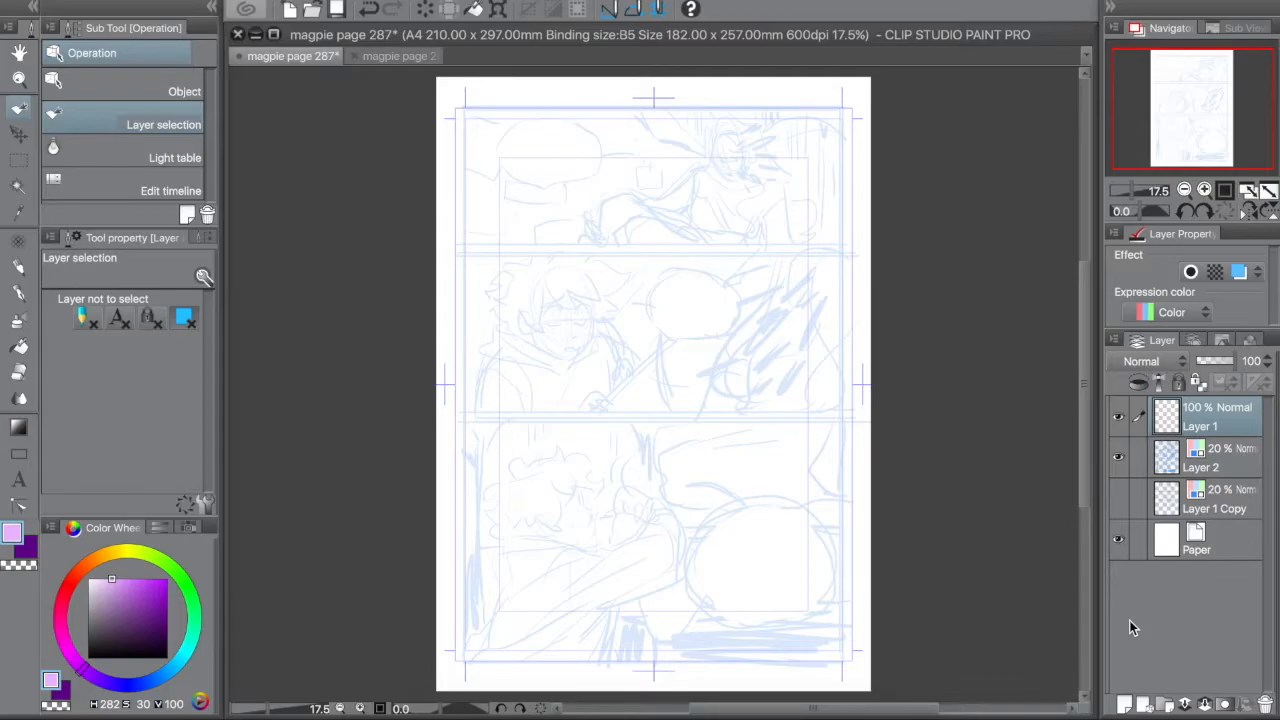
- Draw a black rectangular page border with the Rectangle figure tool along the page's outer frame guides on Layer 1
{"action": "left_click", "coordinate": [19, 453]}
{"action": "left_click", "coordinate": [62, 695]}
{"action": "left_click", "coordinate": [89, 580]}
{"action": "left_click", "coordinate": [13, 534]}
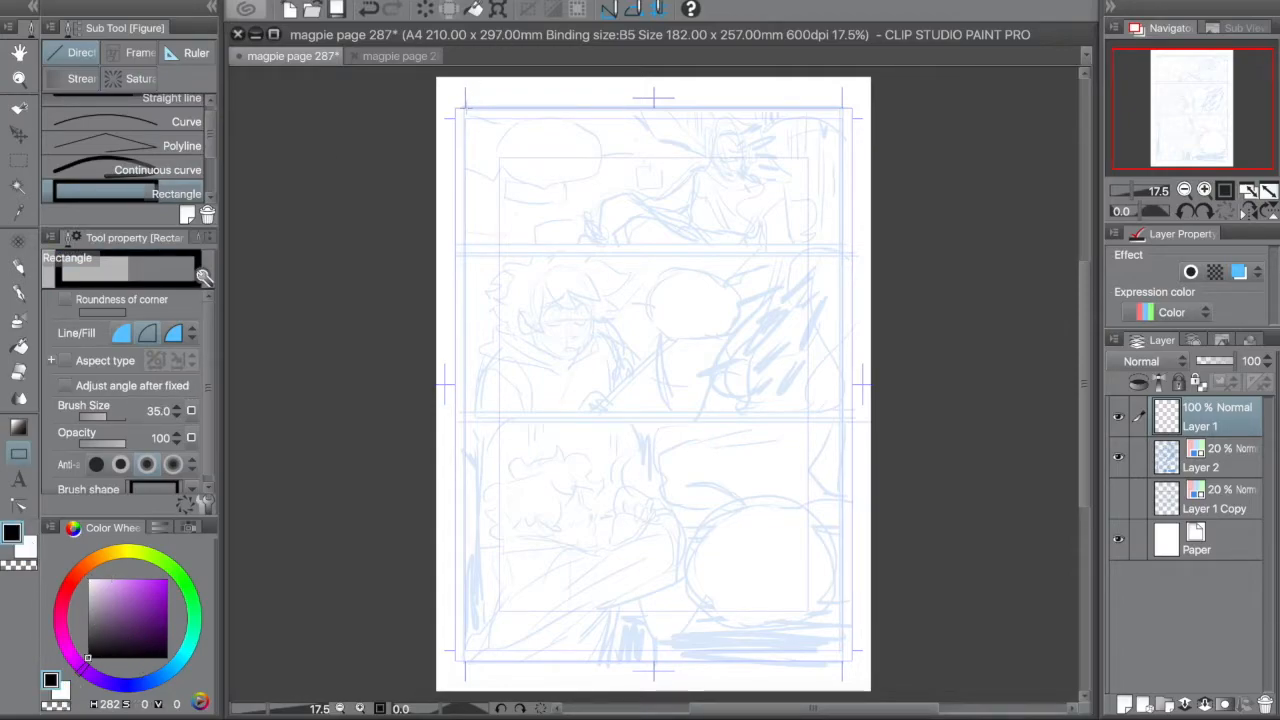
{"action": "left_click_drag", "start_coordinate": [464, 108], "coordinate": [842, 660]}
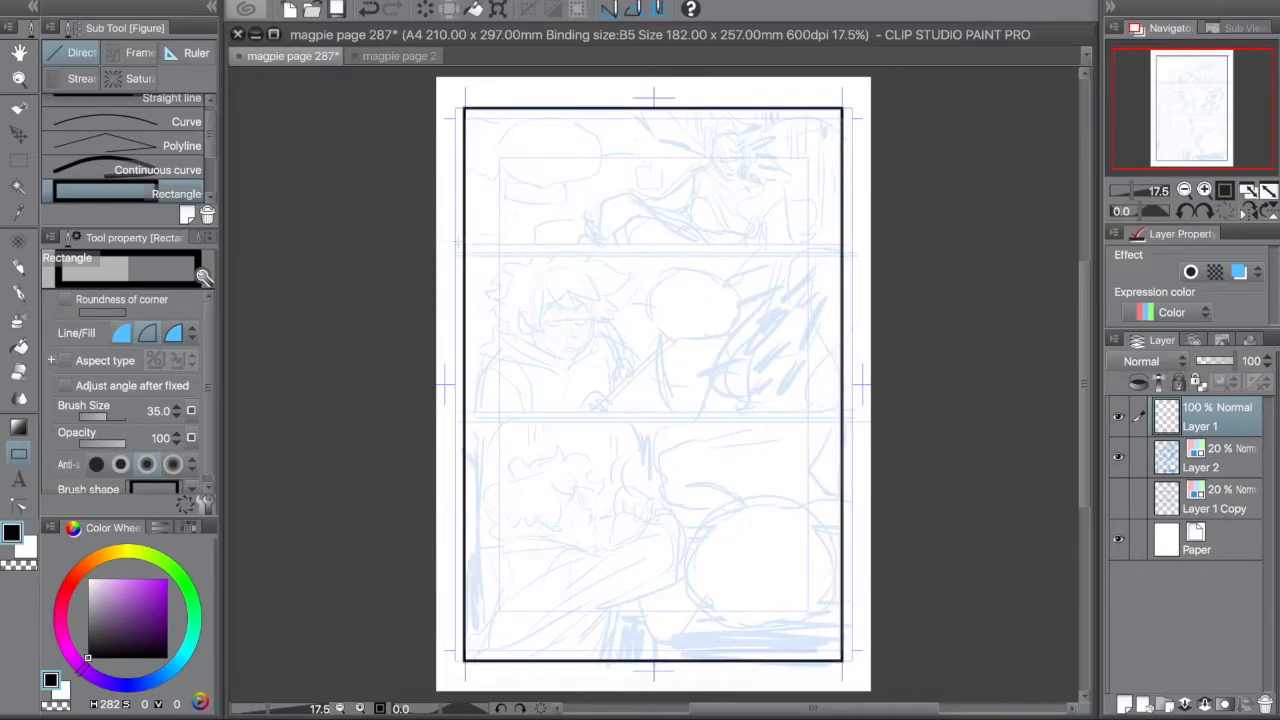
- Draw a thin gutter rectangle between the first two panels on a new layer, and place a copy between the lower two panels
{"action": "left_click", "coordinate": [1124, 705]}
{"action": "left_click_drag", "start_coordinate": [453, 246], "coordinate": [855, 253]}
{"action": "left_click", "coordinate": [22, 137]}
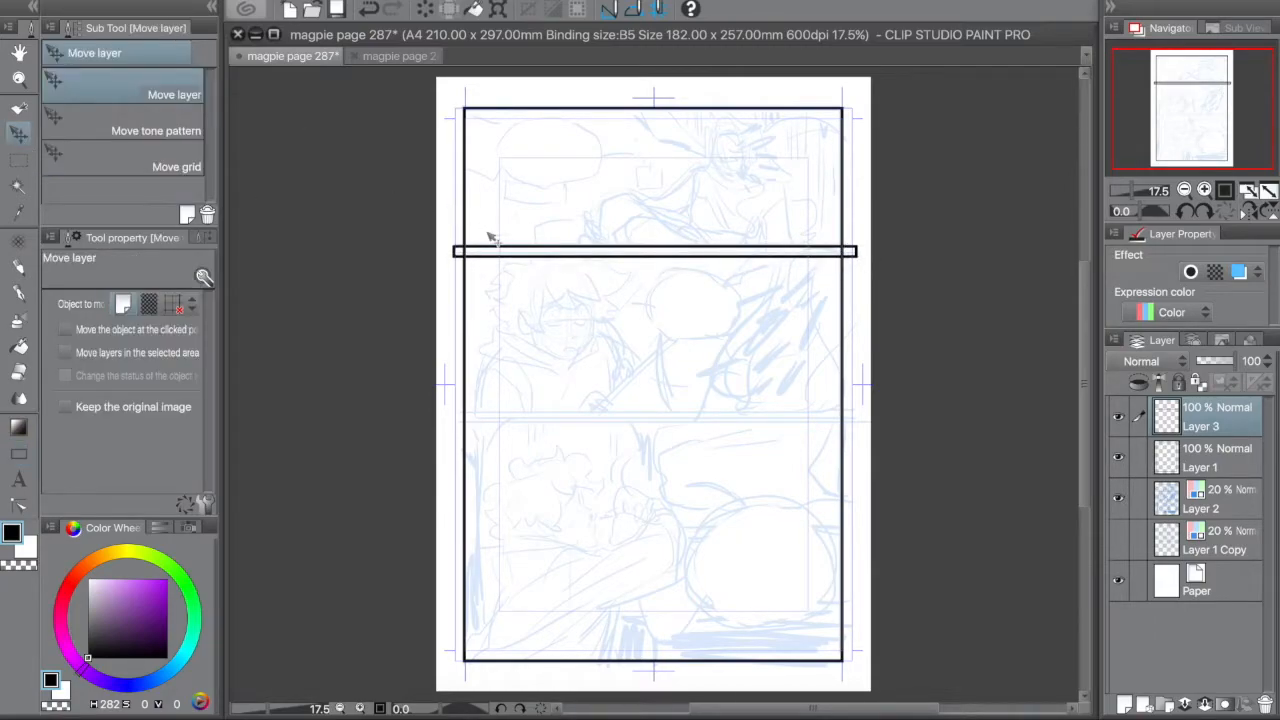
{"action": "left_click_drag", "start_coordinate": [503, 251], "coordinate": [503, 406]}
{"action": "key", "text": "ctrl+z"}
{"action": "key", "text": "ctrl+c"}
{"action": "key", "text": "ctrl+v"}
{"action": "left_click_drag", "start_coordinate": [537, 259], "coordinate": [535, 421]}
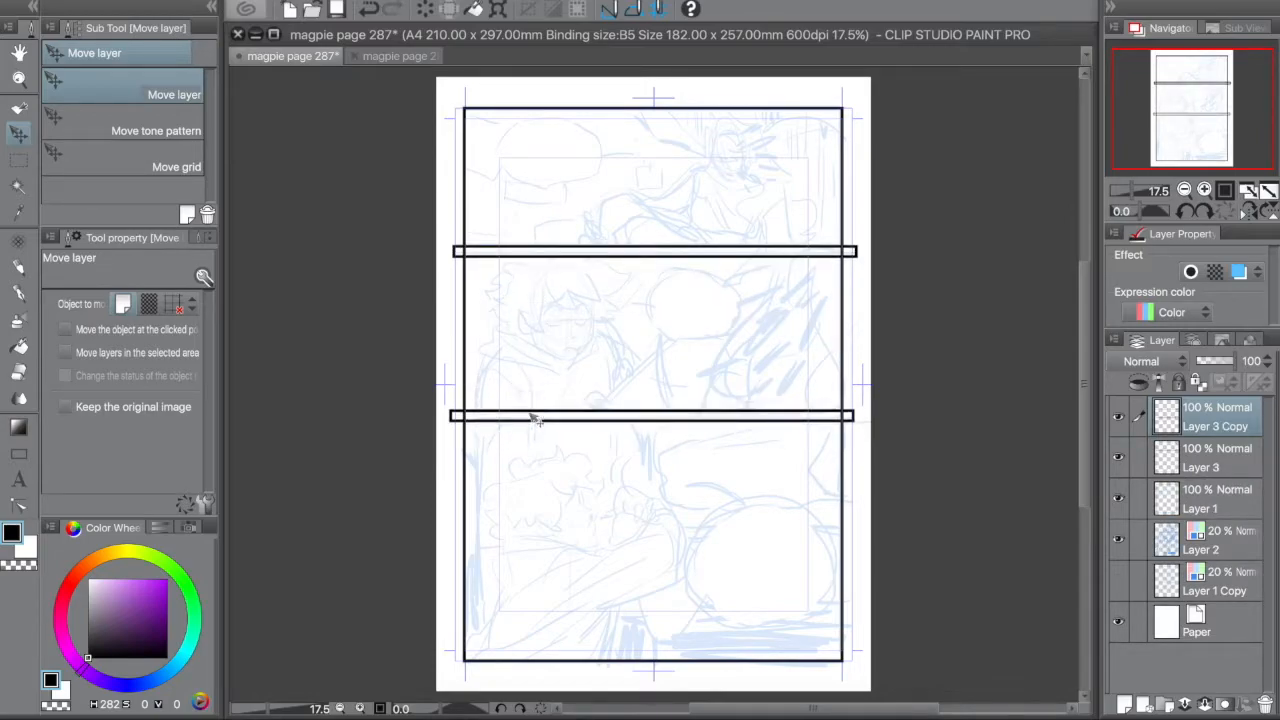
- Delete the ends of both gutter rectangles that stick out beyond the page border's right edge
{"action": "key", "text": "m"}
{"action": "left_click_drag", "start_coordinate": [900, 195], "coordinate": [843, 474]}
{"action": "key", "text": "Delete"}
{"action": "left_click", "coordinate": [1197, 453]}
{"action": "key", "text": "Delete"}
{"action": "key", "text": "ctrl+d"}
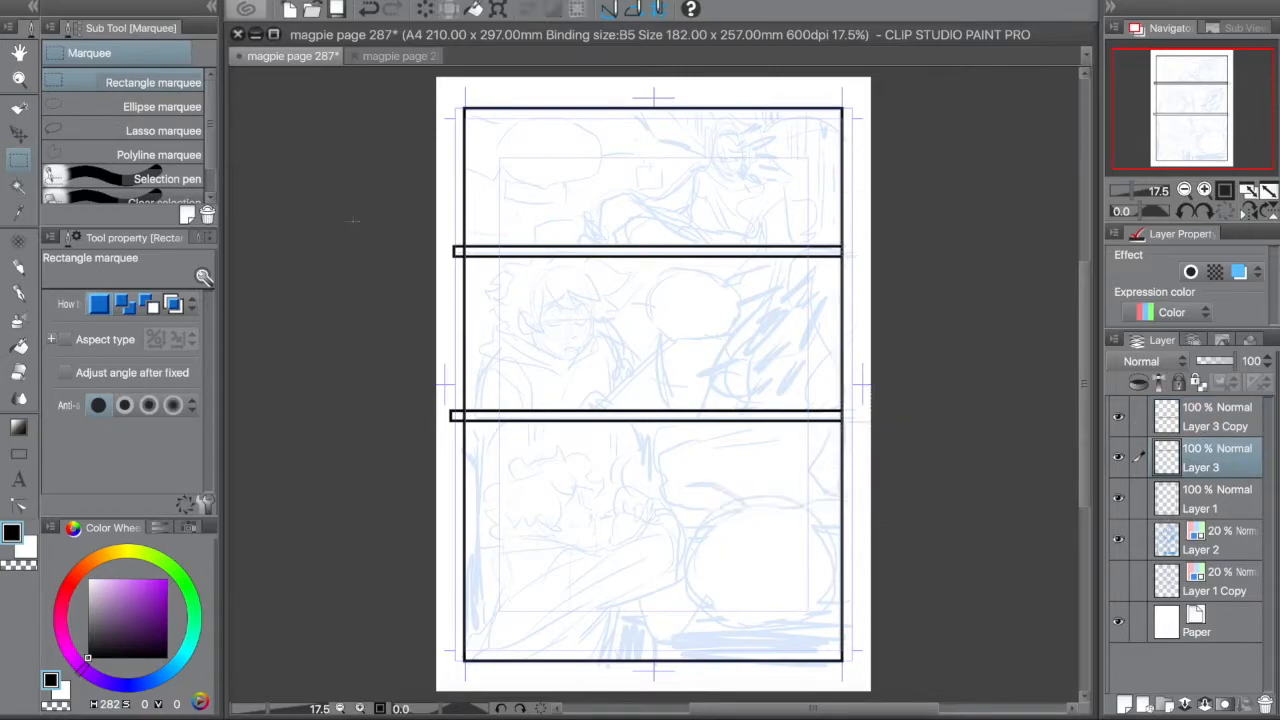
- Delete the ends of both gutter rectangles that stick out beyond the page border's left edge
{"action": "mouse_move", "coordinate": [371, 181]}
{"action": "left_mouse_down"}
{"action": "mouse_move", "coordinate": [434, 471]}
{"action": "mouse_move", "coordinate": [464, 512]}
{"action": "left_mouse_up"}
{"action": "key", "text": "Delete"}
{"action": "left_click", "coordinate": [1215, 417]}
{"action": "key", "text": "Delete"}
{"action": "key", "text": "ctrl+d"}
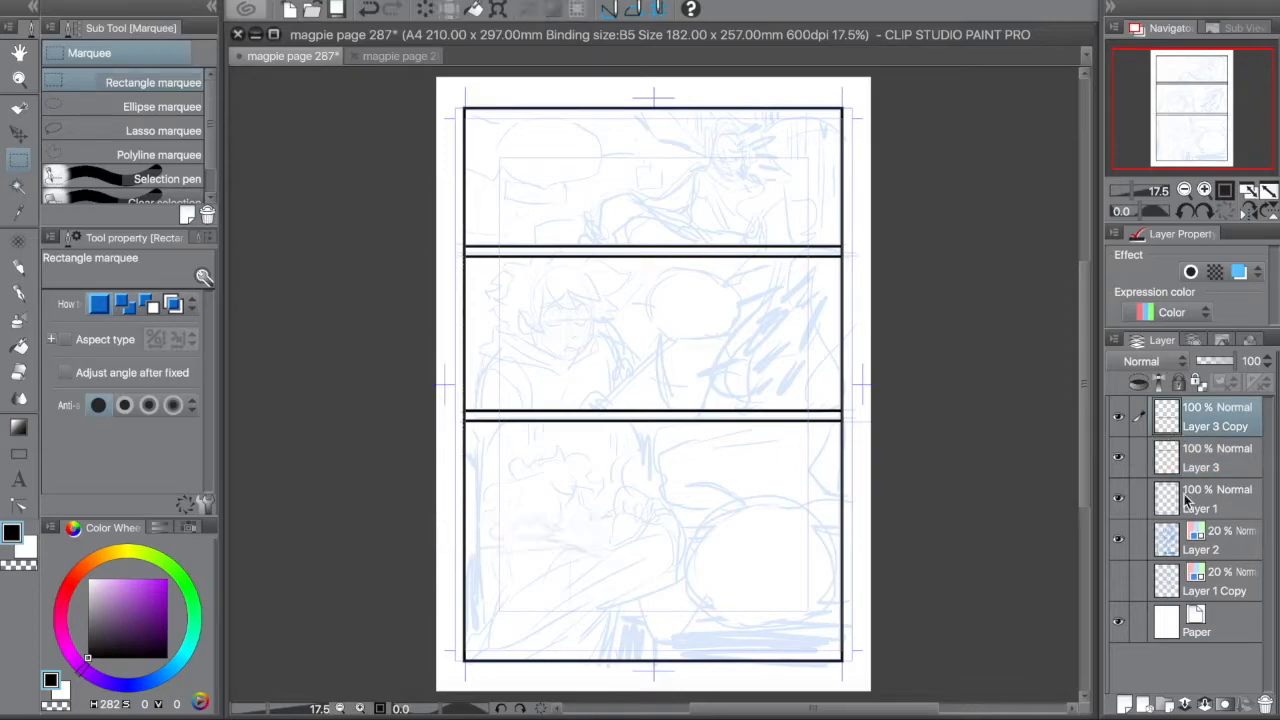
- Erase the page border segments on Layer 1 that close the lower gutter at its right and left ends
{"action": "left_click", "coordinate": [1187, 503]}
{"action": "scroll", "coordinate": [840, 414], "scroll_direction": "up", "scroll_amount": 4}
{"action": "left_click_drag", "start_coordinate": [824, 405], "coordinate": [886, 428]}
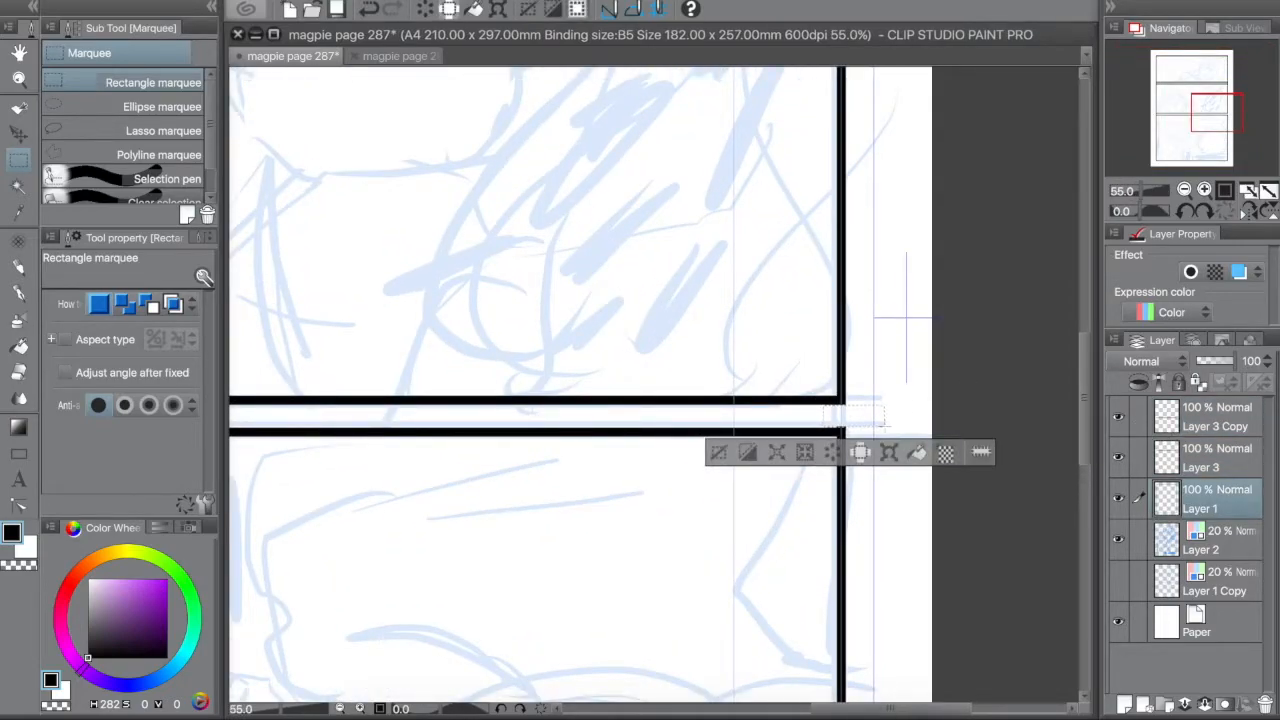
{"action": "key", "text": "ctrl+d"}
{"action": "left_click", "coordinate": [1154, 118]}
{"action": "left_click_drag", "start_coordinate": [751, 322], "coordinate": [641, 344]}
{"action": "key", "text": "Delete"}
{"action": "key", "text": "ctrl+d"}
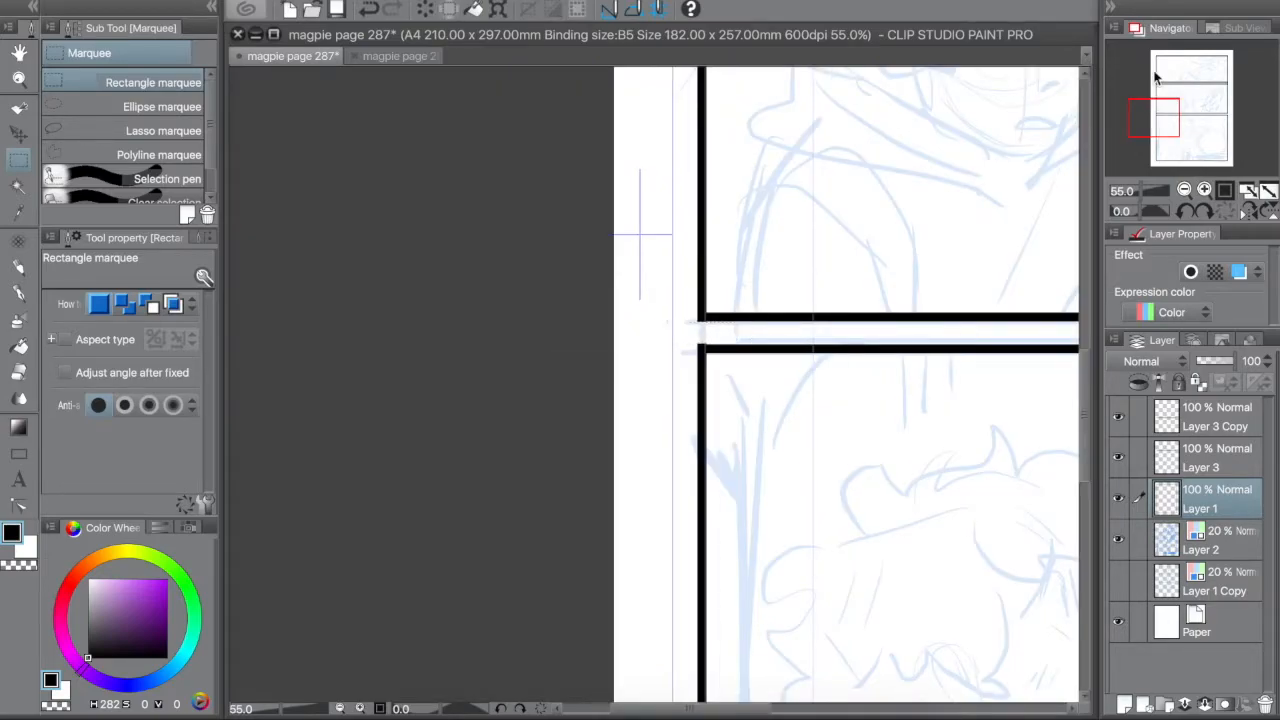
- Erase the page border segments on Layer 1 that close the upper gutter at its left and right ends
{"action": "left_click", "coordinate": [1158, 80]}
{"action": "left_click_drag", "start_coordinate": [646, 408], "coordinate": [563, 424]}
{"action": "key", "text": "Delete"}
{"action": "key", "text": "ctrl+d"}
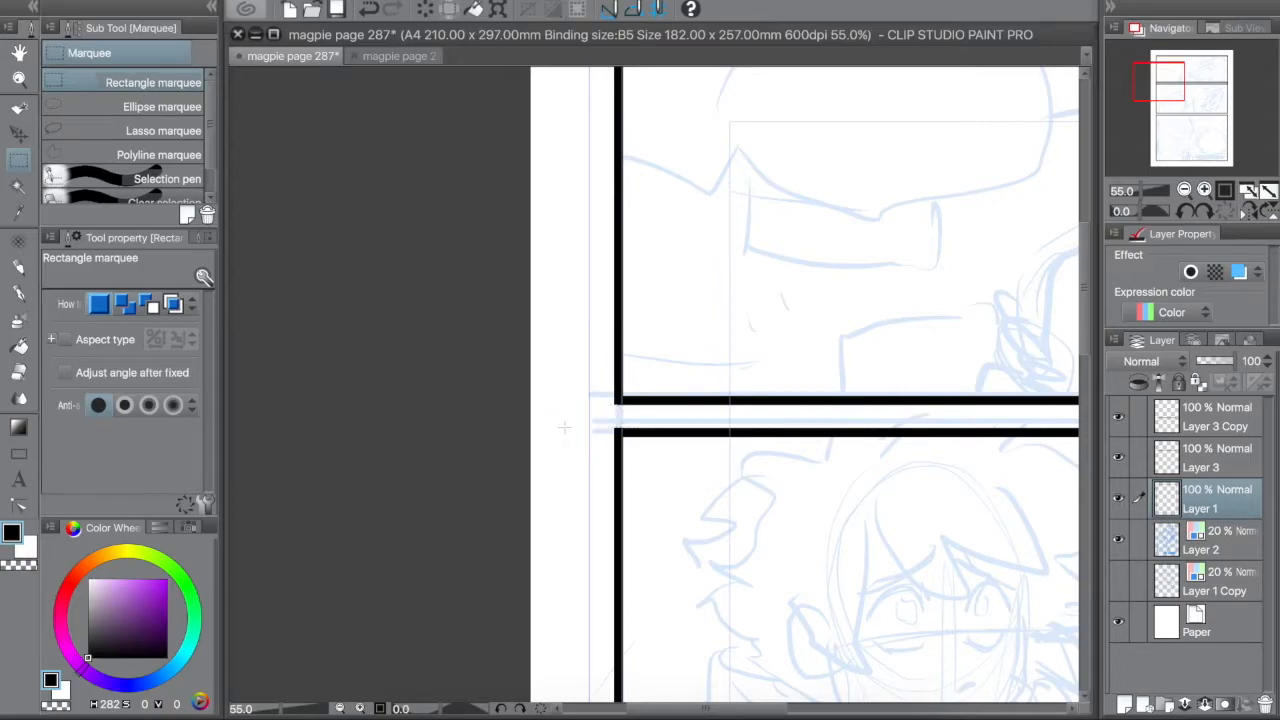
{"action": "left_click", "coordinate": [1224, 84]}
{"action": "left_click_drag", "start_coordinate": [702, 345], "coordinate": [747, 378]}
{"action": "key", "text": "Delete"}
{"action": "key", "text": "ctrl+d"}
{"action": "key", "text": "Delete"}
{"action": "key", "text": "ctrl+d"}
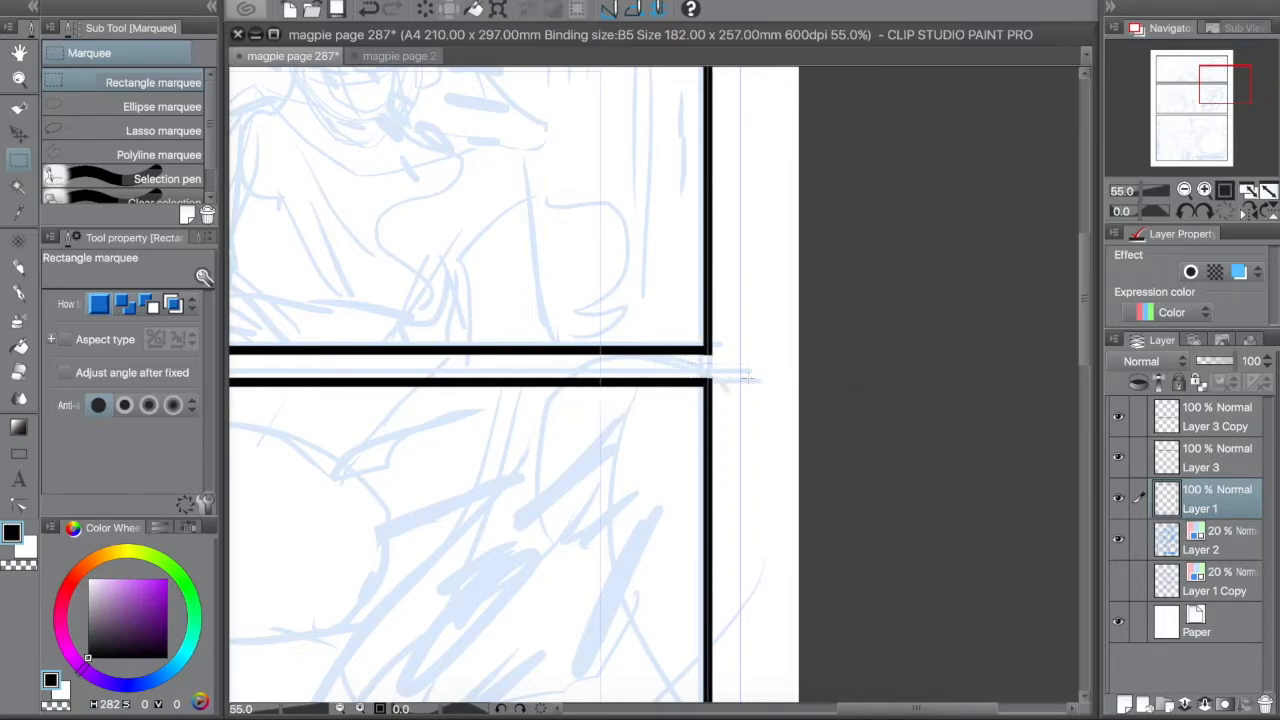
{"action": "scroll", "coordinate": [747, 377], "scroll_direction": "down", "scroll_amount": 5}
{"action": "key", "text": "space"}
{"action": "left_click_drag", "start_coordinate": [622, 500], "coordinate": [634, 379]}
{"action": "scroll", "coordinate": [634, 379], "scroll_direction": "up", "scroll_amount": 1}
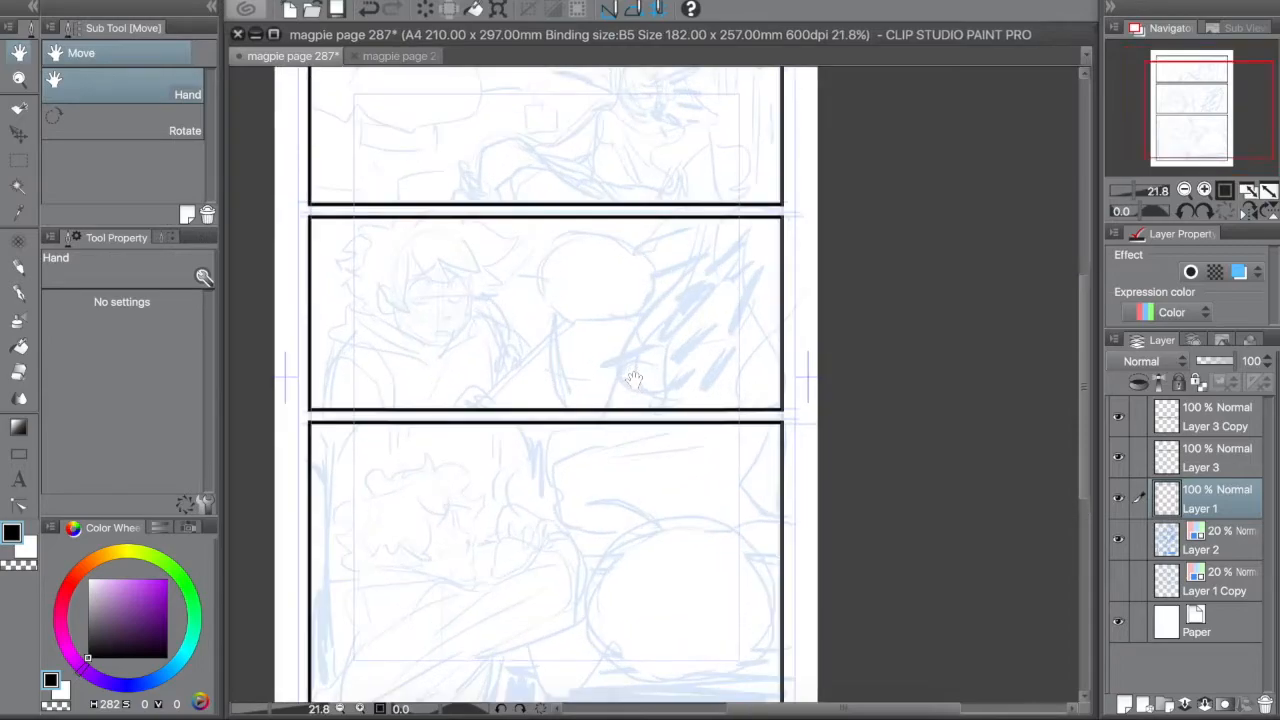
{"action": "left_click_drag", "start_coordinate": [284, 369], "coordinate": [836, 412]}
{"action": "key", "text": "ctrl+t"}
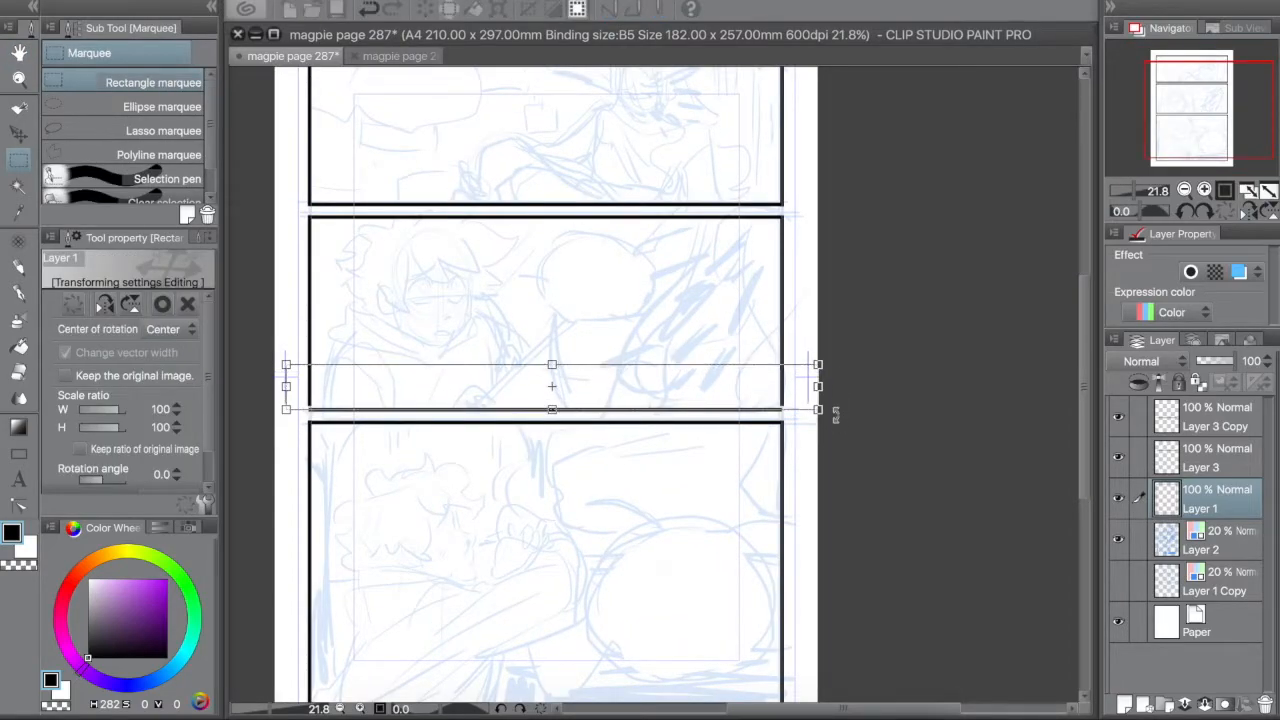
{"action": "key", "text": "Return"}
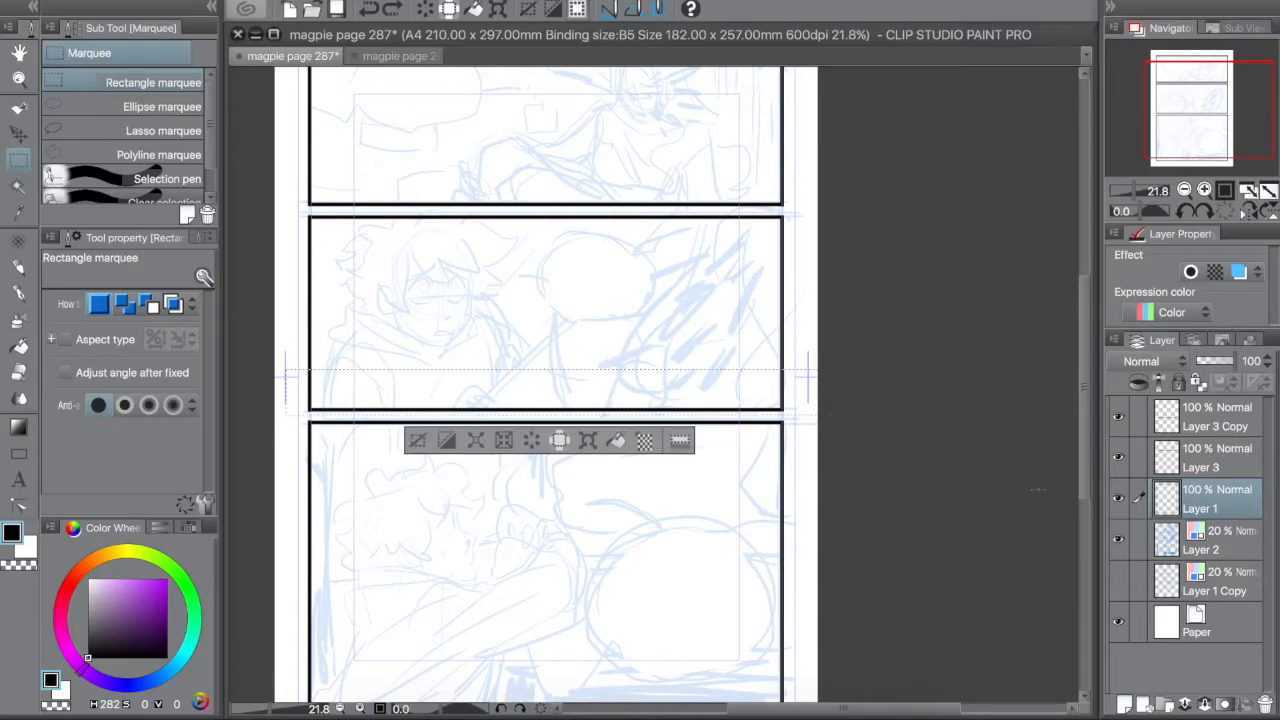
{"action": "key", "text": "ctrl+d"}
- Merge both gutter layers down into Layer 1
{"action": "left_click", "coordinate": [1216, 416]}
{"action": "left_click", "coordinate": [1206, 705]}
{"action": "left_click", "coordinate": [1206, 706]}
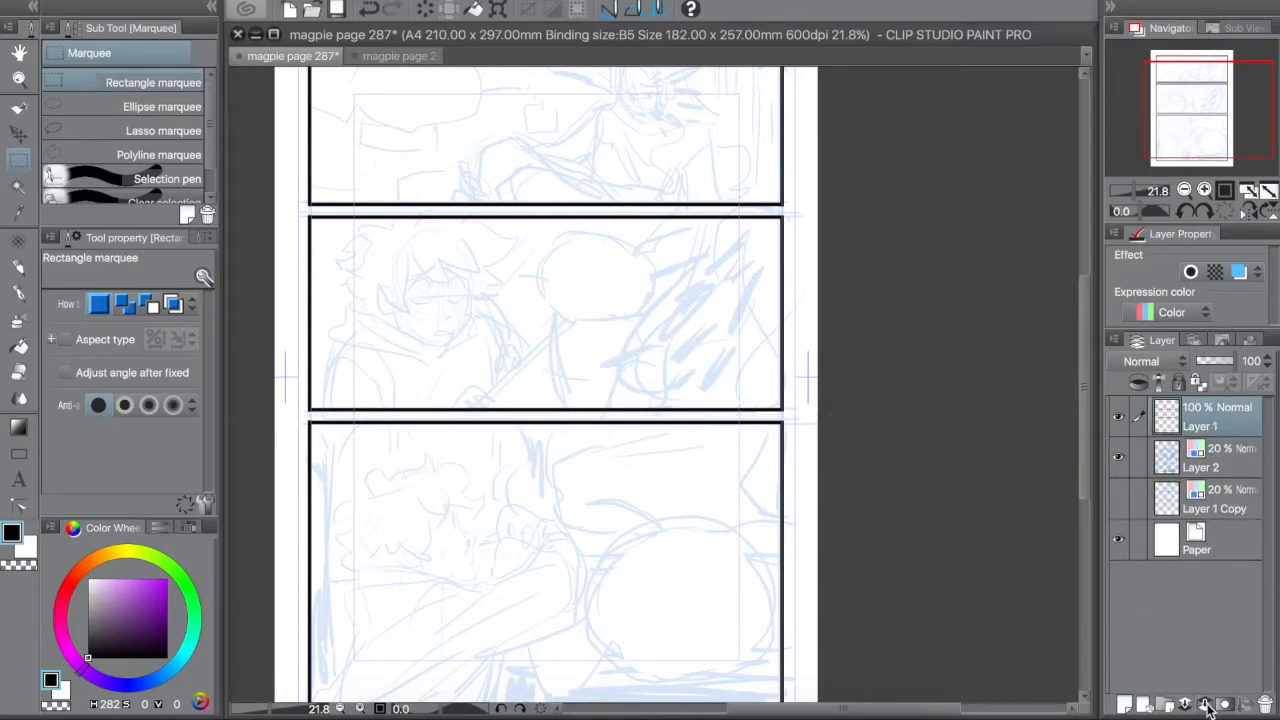
- Select the bottom edge of the middle panel and move it up slightly to widen the lower gutter
{"action": "key", "text": "m"}
{"action": "left_click", "coordinate": [126, 87]}
{"action": "left_click_drag", "start_coordinate": [284, 369], "coordinate": [820, 409]}
{"action": "key", "text": "ctrl+t"}
{"action": "key", "text": "ctrl+d"}
- Select the whole middle panel frame and nudge it down slightly to even out the two gutters
{"action": "left_click_drag", "start_coordinate": [293, 211], "coordinate": [846, 409]}
{"action": "key", "text": "ctrl+t"}
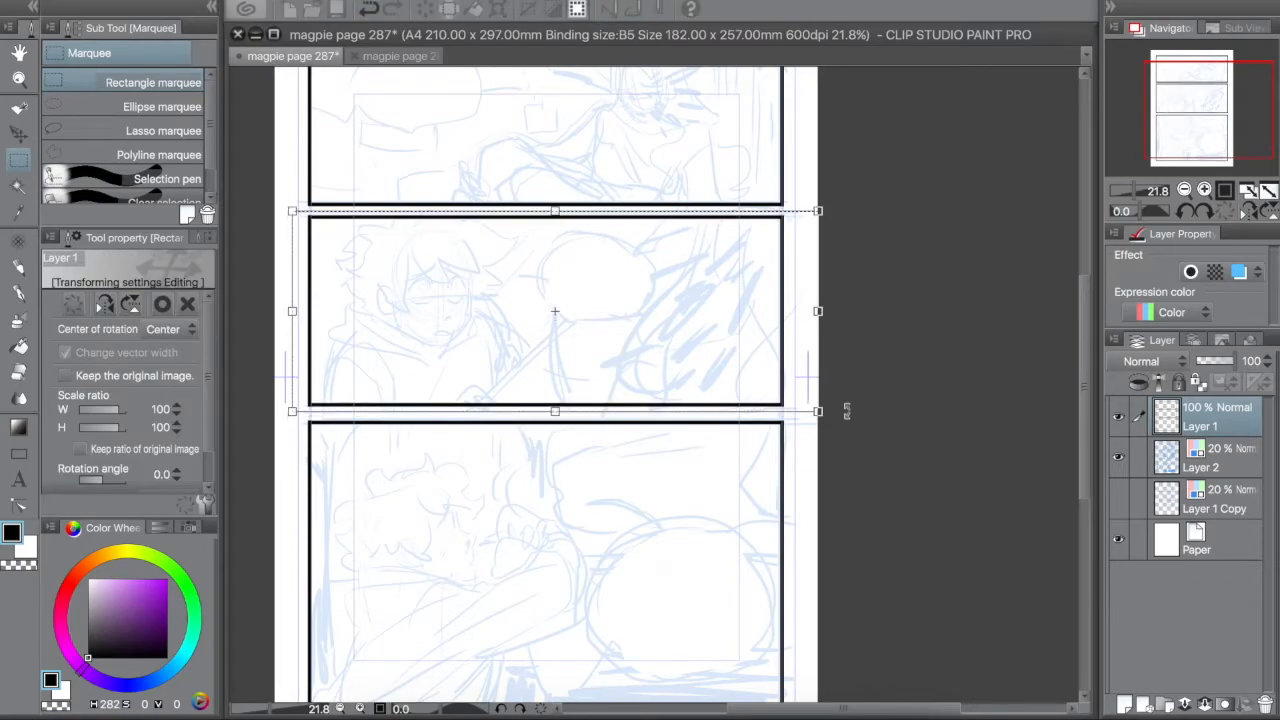
{"action": "key", "text": "Down"}
{"action": "key", "text": "Down"}
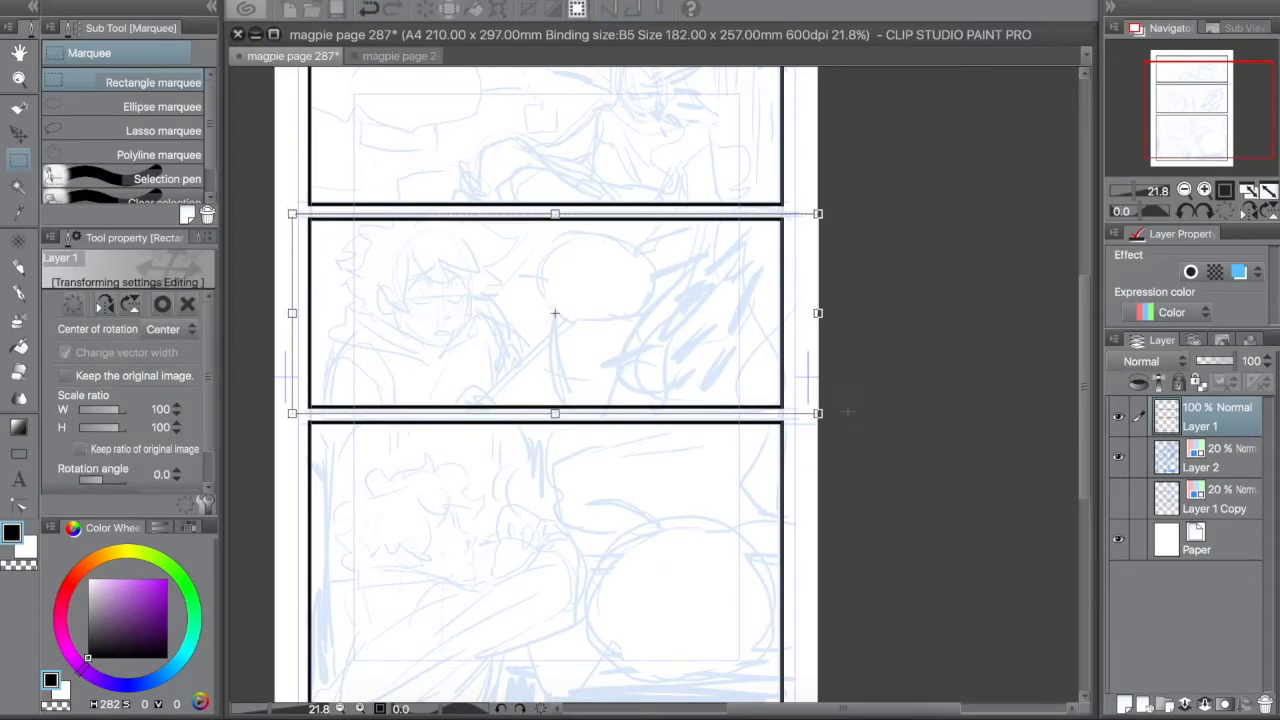
{"action": "key", "text": "Return"}
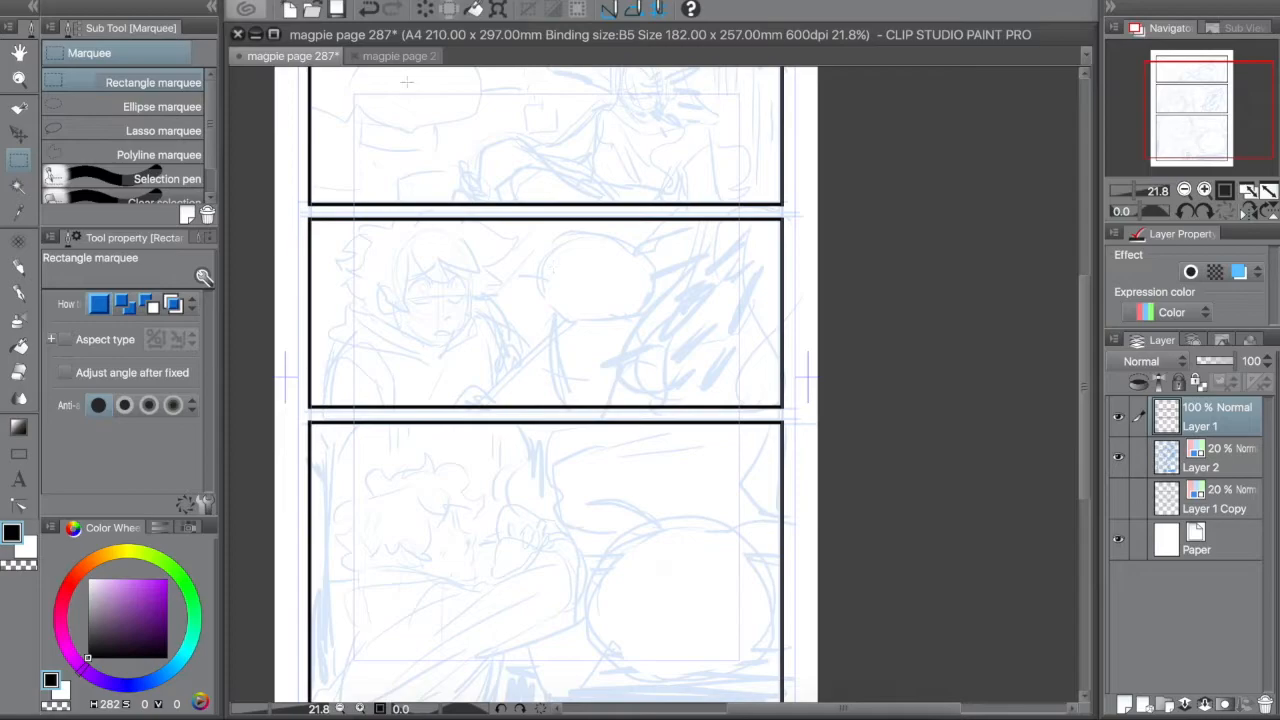
- Switch to the magpie page 289 document and draw a black rectangular page border along the frame guides on a new layer
{"action": "left_click", "coordinate": [374, 56]}
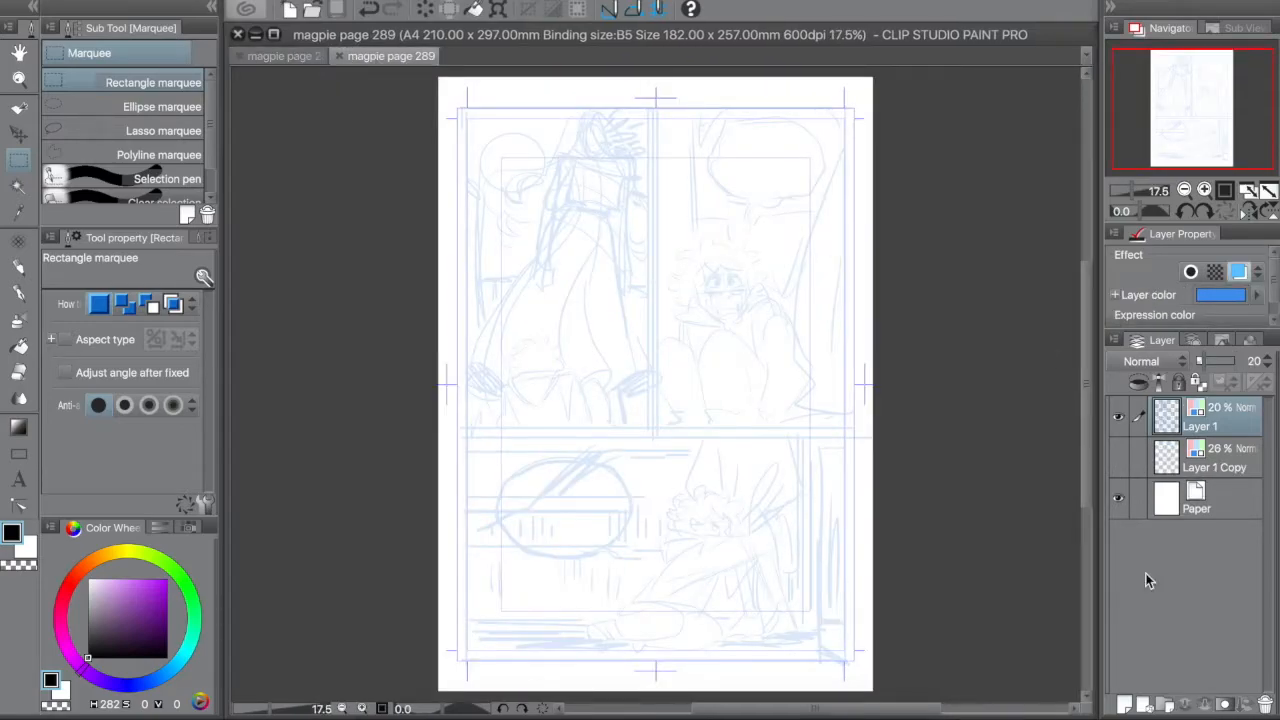
{"action": "left_click", "coordinate": [1124, 704]}
{"action": "left_click", "coordinate": [16, 456]}
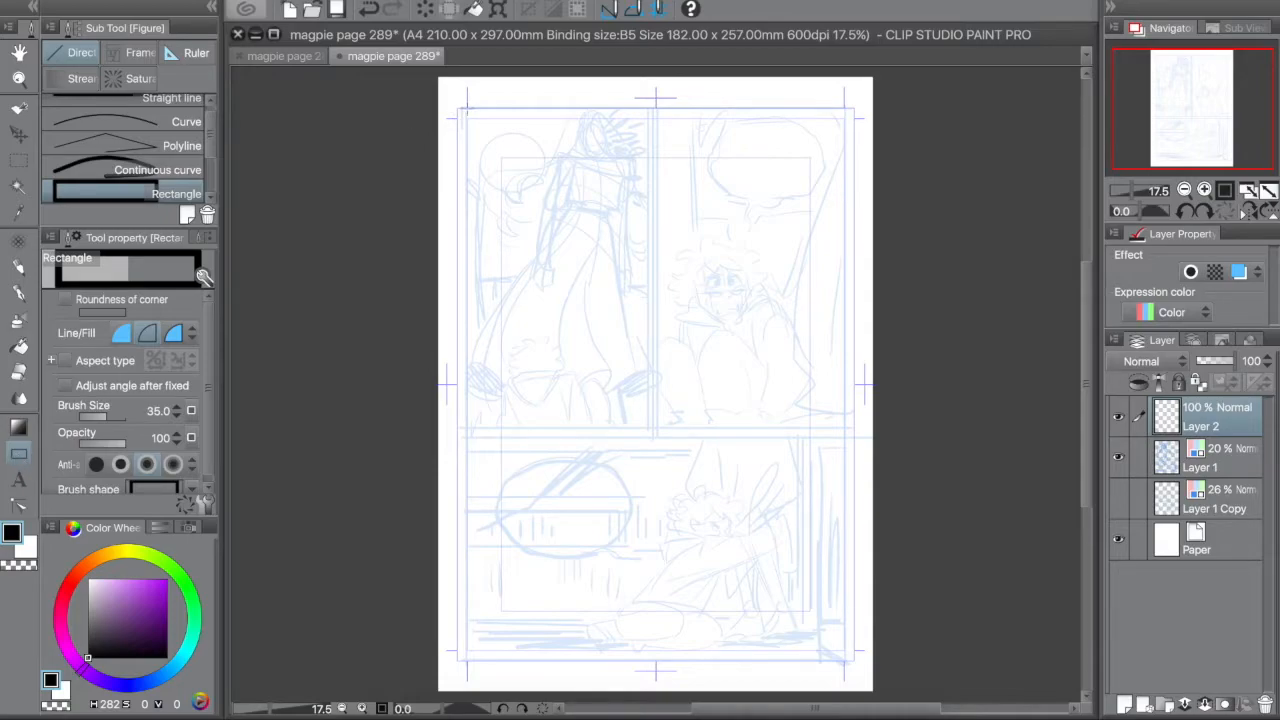
{"action": "left_click_drag", "start_coordinate": [465, 109], "coordinate": [842, 660]}
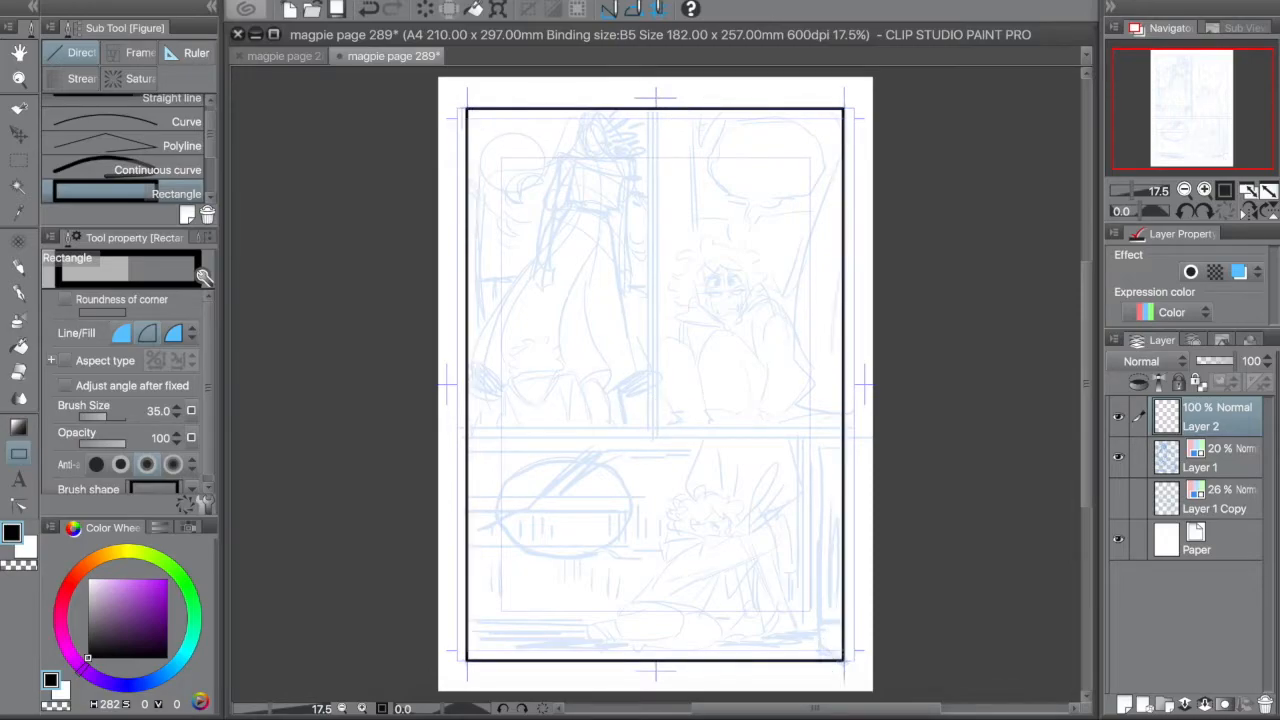
- Draw a thin horizontal gutter rectangle below the two upper panels and a vertical one between them, each on its own new layer
{"action": "left_click", "coordinate": [1124, 704]}
{"action": "left_click_drag", "start_coordinate": [451, 428], "coordinate": [858, 439]}
{"action": "left_click", "coordinate": [1122, 703]}
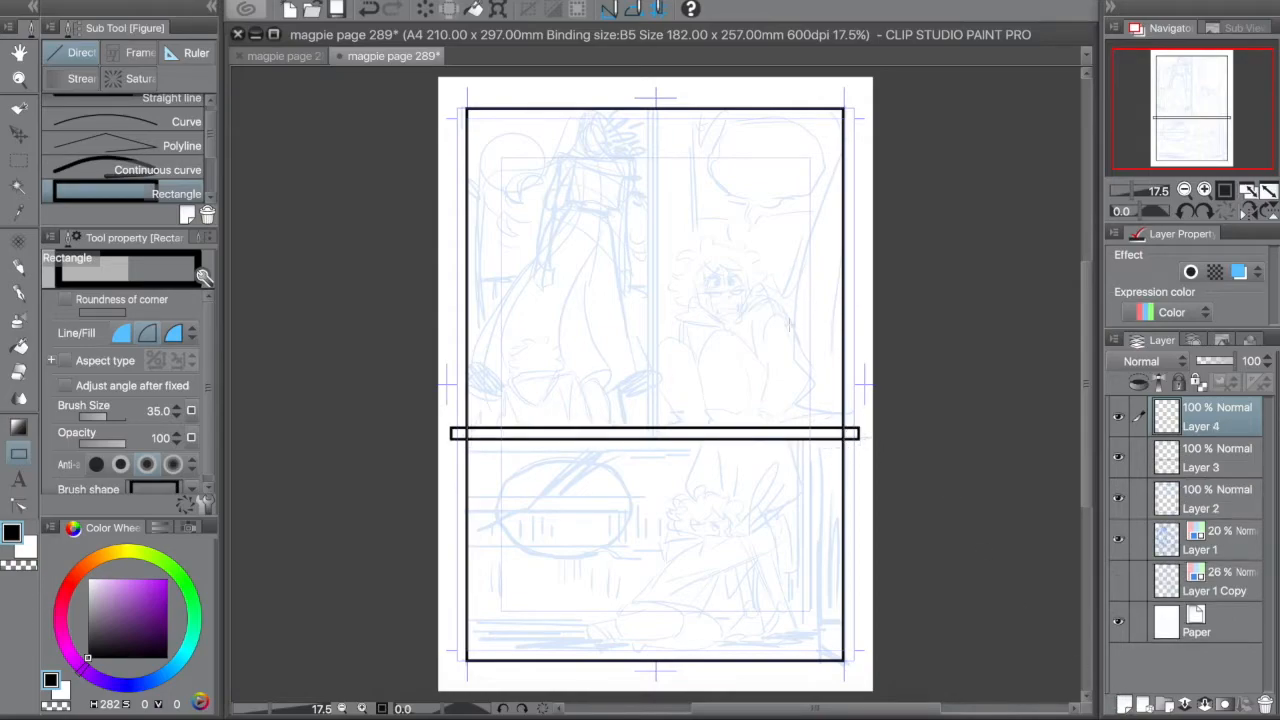
{"action": "mouse_move", "coordinate": [641, 99]}
{"action": "left_mouse_down"}
{"action": "mouse_move", "coordinate": [669, 209]}
{"action": "mouse_move", "coordinate": [654, 432]}
{"action": "mouse_move", "coordinate": [687, 455]}
{"action": "left_mouse_up"}
- Trim the vertical gutter's lower end where it crosses the horizontal gutter, and the horizontal gutter's end beyond the right border
{"action": "key", "text": "m"}
{"action": "key", "text": "Delete"}
{"action": "key", "text": "super+d"}
{"action": "left_click", "coordinate": [1210, 455]}
{"action": "left_click_drag", "start_coordinate": [910, 364], "coordinate": [824, 564]}
{"action": "key", "text": "Delete"}
{"action": "key", "text": "ctrl+d"}
{"action": "key", "text": "o"}
{"action": "left_click_drag", "start_coordinate": [423, 351], "coordinate": [466, 490]}
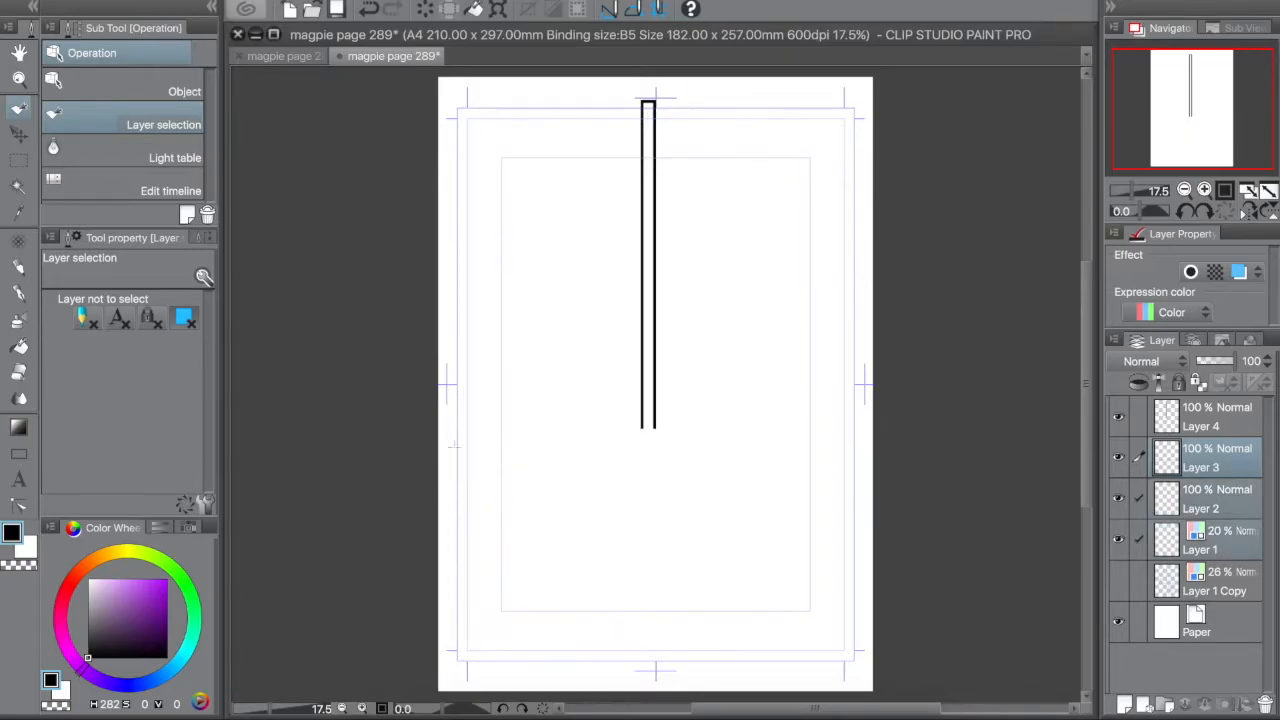
{"action": "left_click_drag", "start_coordinate": [406, 361], "coordinate": [467, 484]}
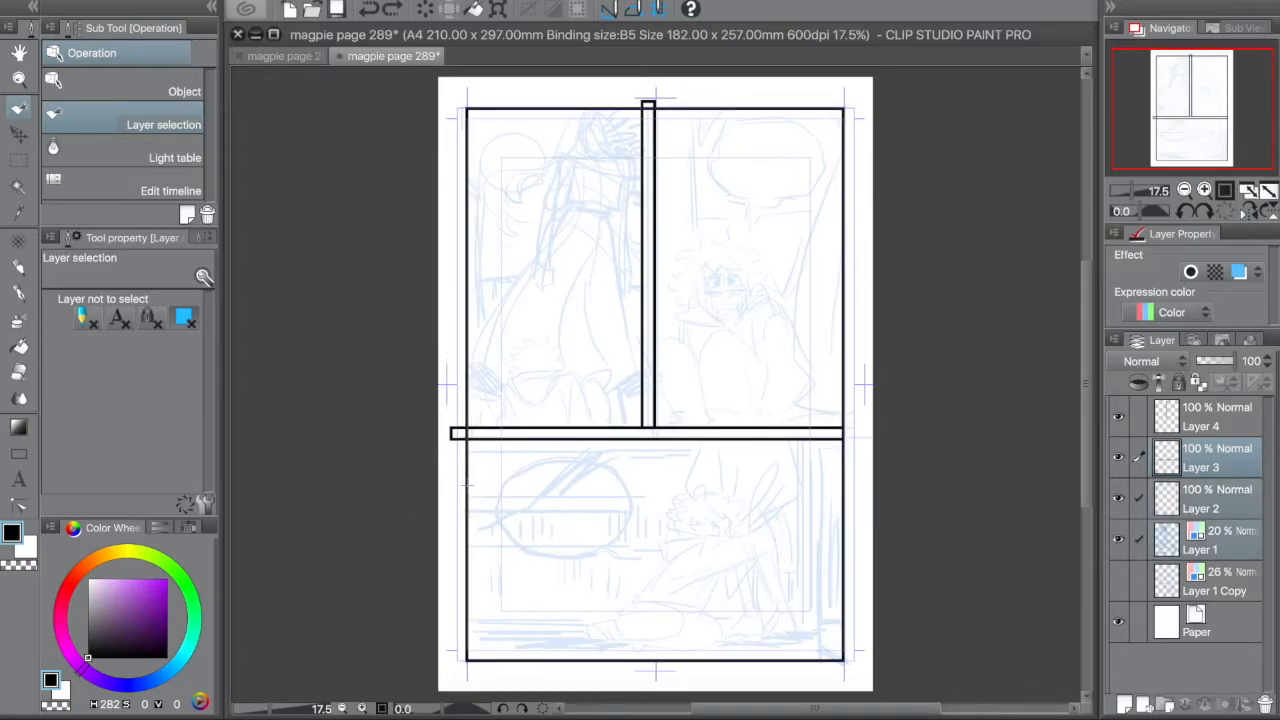
- Delete the end of the horizontal gutter on Layer 3 that sticks out beyond the page border's left edge
{"action": "left_click", "coordinate": [1232, 464]}
{"action": "key", "text": "m"}
{"action": "left_click_drag", "start_coordinate": [424, 328], "coordinate": [466, 528]}
{"action": "key", "text": "Delete"}
{"action": "left_click", "coordinate": [597, 483]}
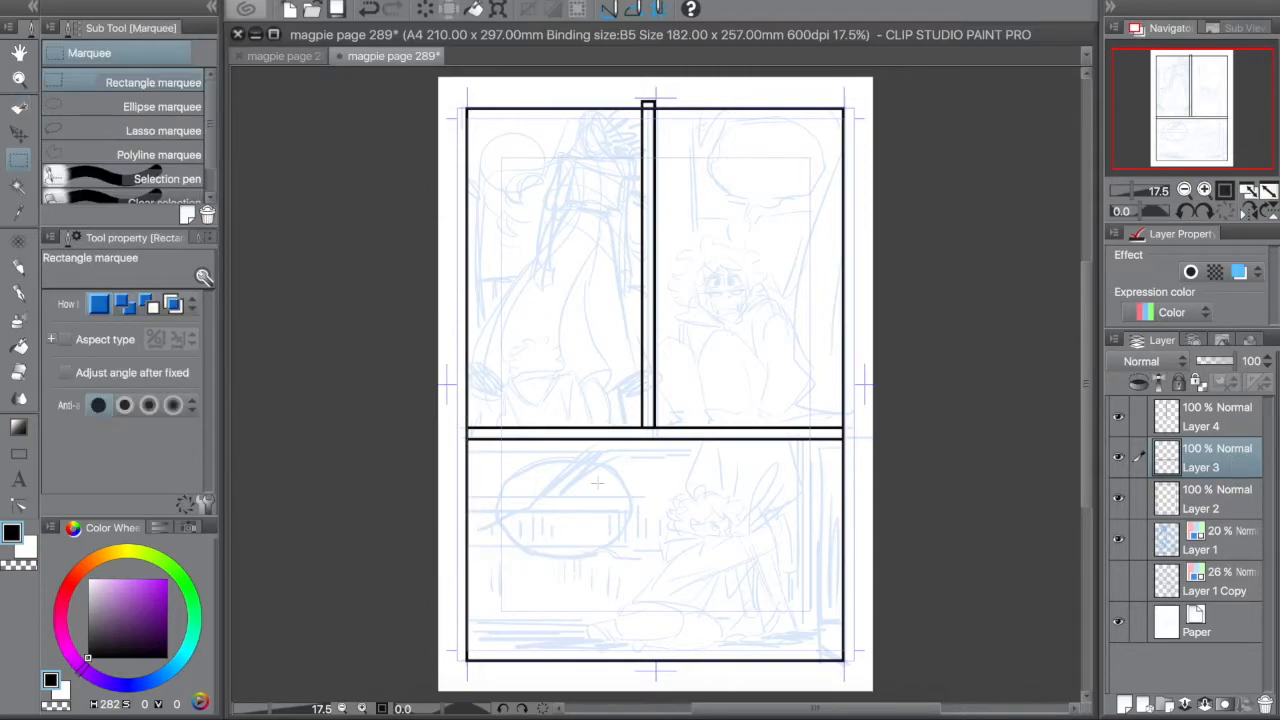
- Delete the end of the vertical gutter on Layer 4 that sticks out above the page border
{"action": "left_click", "coordinate": [1210, 416]}
{"action": "mouse_move", "coordinate": [622, 86]}
{"action": "left_mouse_down"}
{"action": "mouse_move", "coordinate": [677, 100]}
{"action": "mouse_move", "coordinate": [684, 118]}
{"action": "left_mouse_up"}
{"action": "key", "text": "Delete"}
{"action": "left_click", "coordinate": [680, 108]}
- Erase the horizontal line segment on Layer 3 that closes the vertical gutter where the two gutters meet
{"action": "left_click", "coordinate": [1225, 499]}
{"action": "left_click", "coordinate": [1225, 457]}
{"action": "scroll", "coordinate": [648, 406], "scroll_direction": "up", "scroll_amount": 3}
{"action": "scroll", "coordinate": [648, 406], "scroll_direction": "up", "scroll_amount": 4}
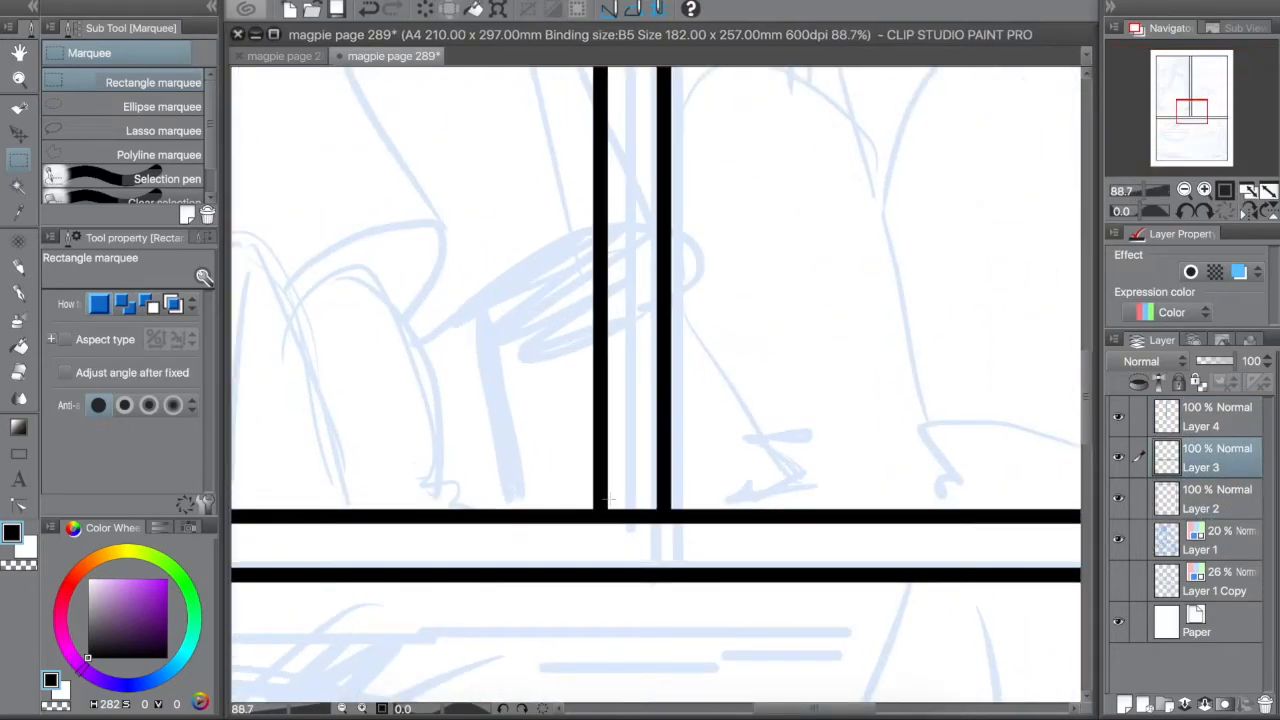
{"action": "mouse_move", "coordinate": [657, 490]}
{"action": "left_mouse_down"}
{"action": "mouse_move", "coordinate": [634, 549]}
{"action": "mouse_move", "coordinate": [607, 559]}
{"action": "left_mouse_up"}
{"action": "key", "text": "Delete"}
{"action": "key", "text": "ctrl+d"}
- Erase the page border segments on Layer 2 that close the horizontal gutter at its right and left ends
{"action": "scroll", "coordinate": [607, 563], "scroll_direction": "down", "scroll_amount": 6}
{"action": "left_click", "coordinate": [1220, 498]}
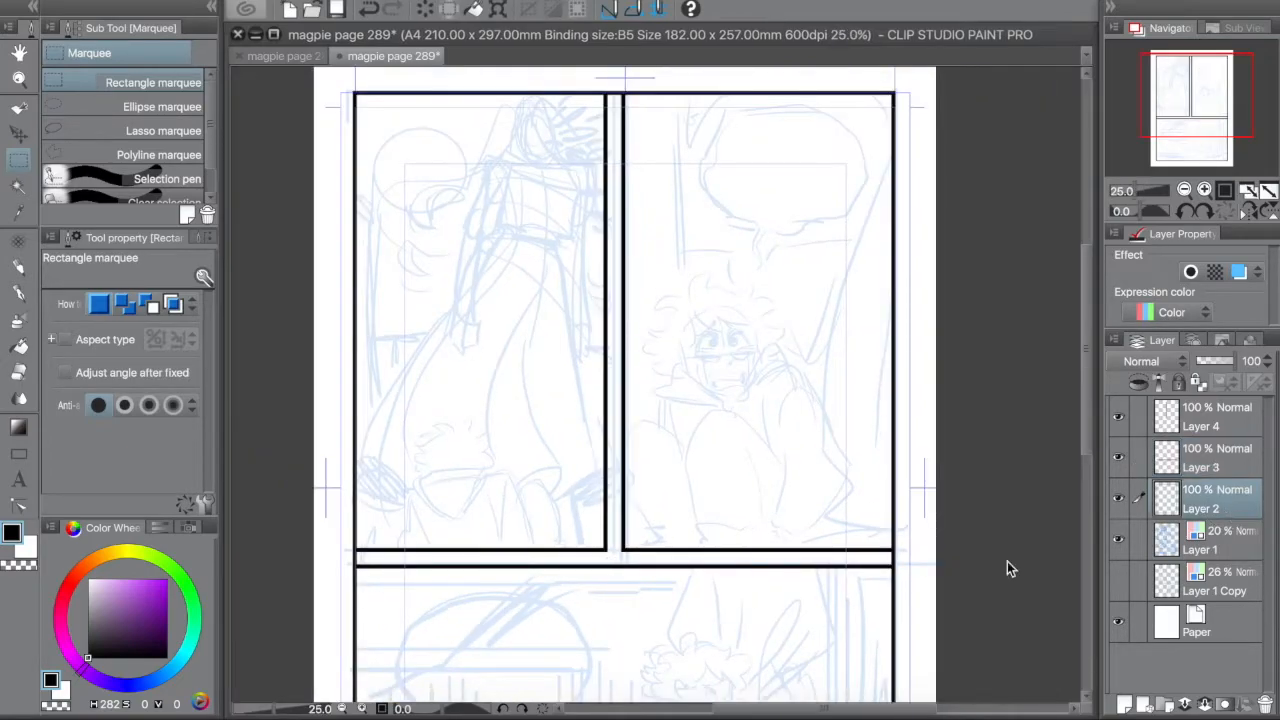
{"action": "scroll", "coordinate": [727, 490], "scroll_direction": "up", "scroll_amount": 5}
{"action": "left_click_drag", "start_coordinate": [731, 503], "coordinate": [851, 549]}
{"action": "key", "text": "Delete"}
{"action": "key", "text": "ctrl+d"}
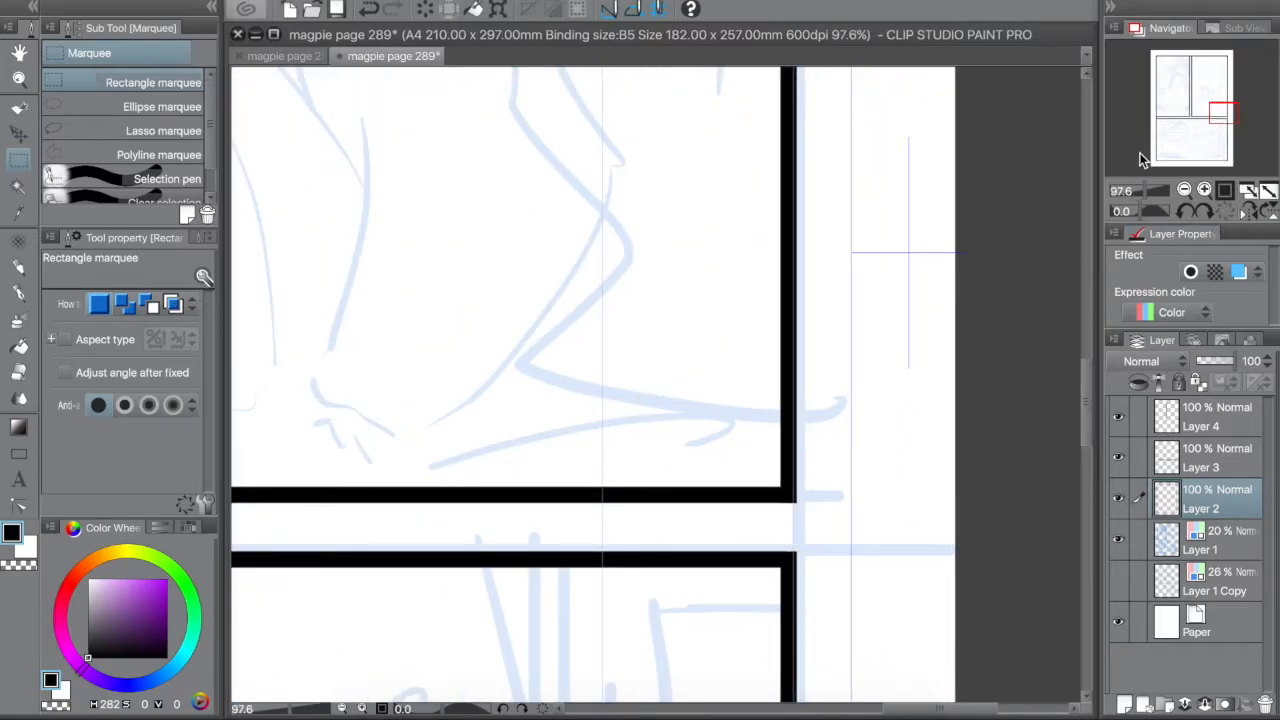
{"action": "left_click", "coordinate": [1158, 121]}
{"action": "left_click_drag", "start_coordinate": [641, 268], "coordinate": [542, 313]}
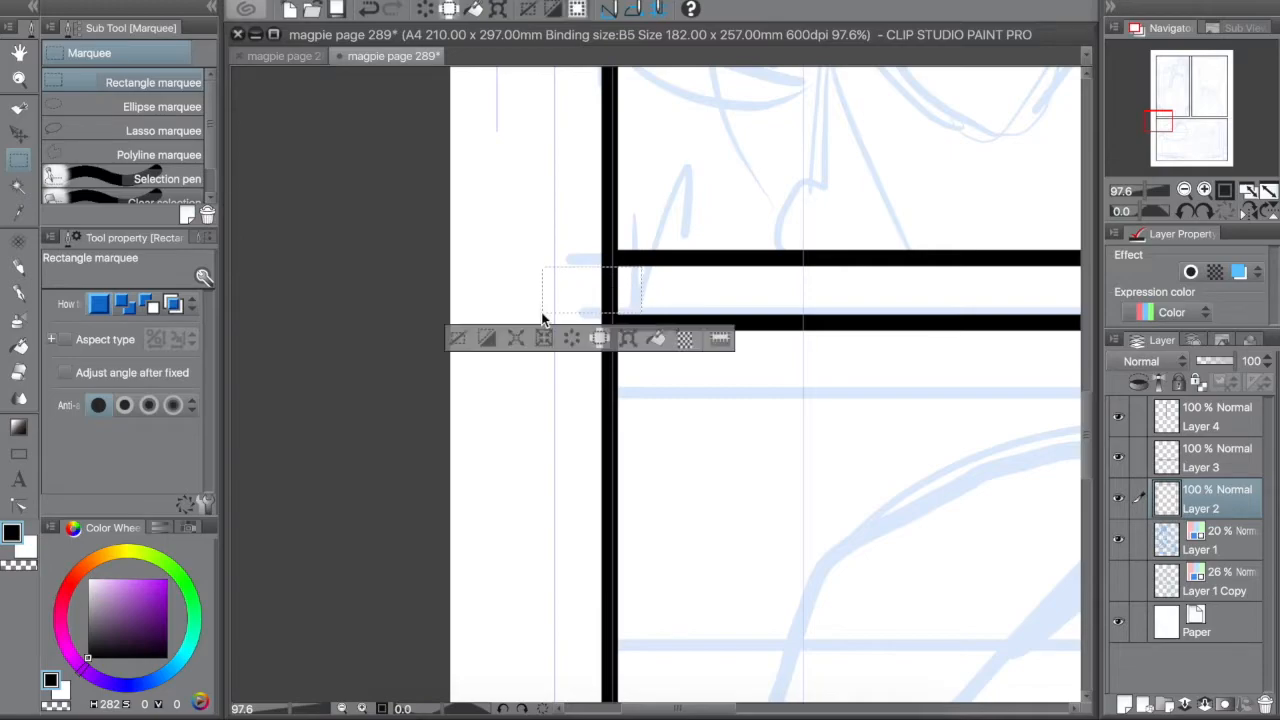
{"action": "key", "text": "ctrl+d"}
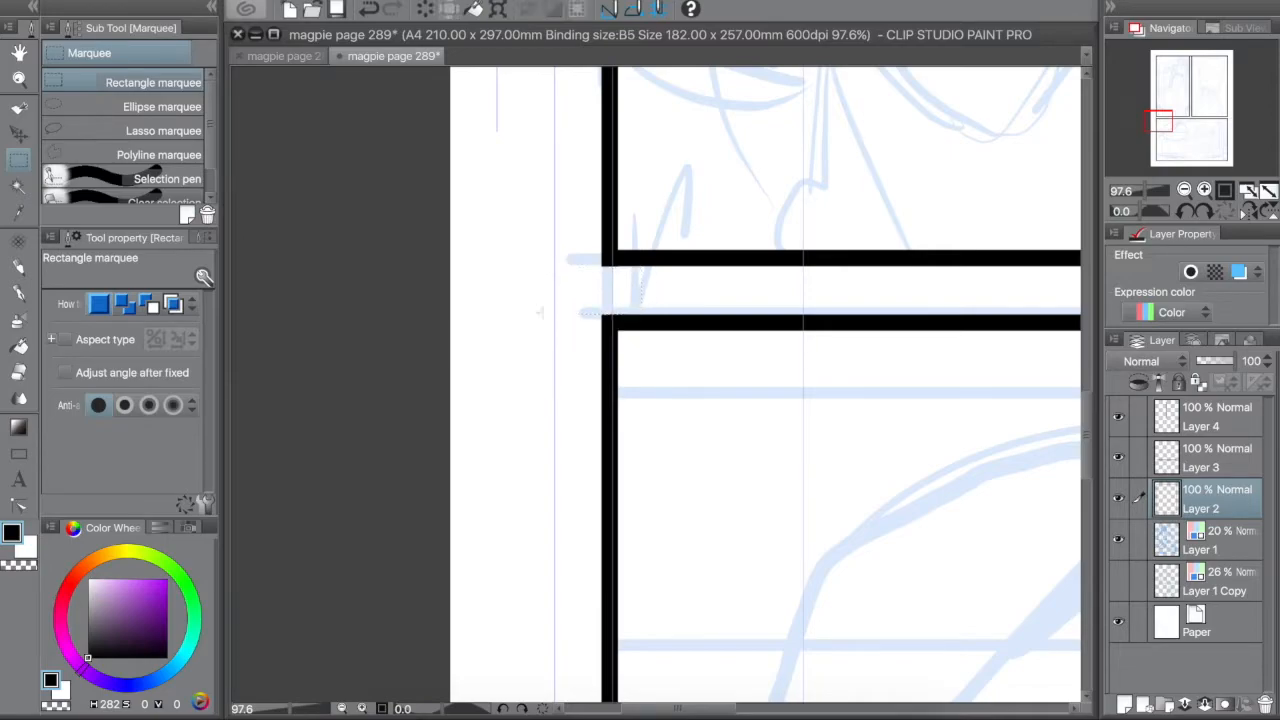
- Erase the page border segment on Layer 2 that closes the vertical gutter at the page's upper edge
{"action": "left_click", "coordinate": [1190, 60]}
{"action": "left_click_drag", "start_coordinate": [679, 264], "coordinate": [734, 341]}
{"action": "key", "text": "Delete"}
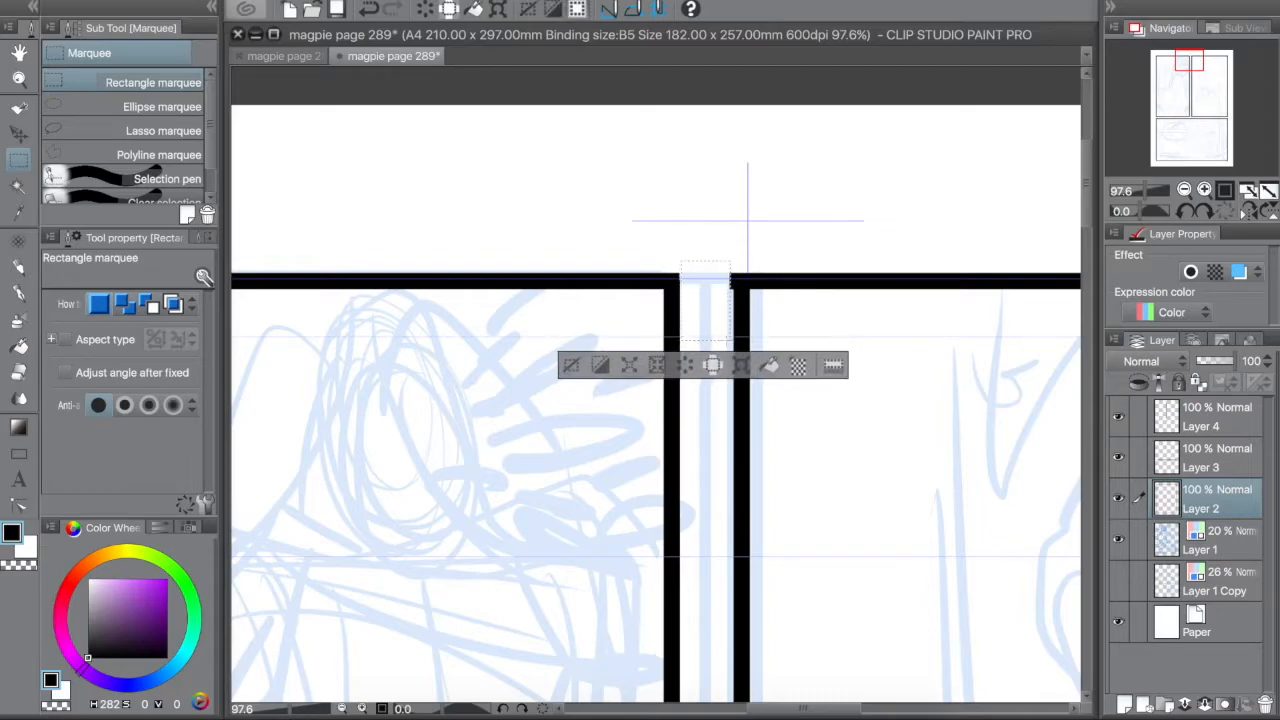
{"action": "key", "text": "ctrl+d"}
{"action": "scroll", "coordinate": [727, 340], "scroll_direction": "down", "scroll_amount": 10}
{"action": "scroll", "coordinate": [712, 424], "scroll_direction": "up", "scroll_amount": 2}
{"action": "scroll", "coordinate": [903, 444], "scroll_direction": "up", "scroll_amount": 2}
{"action": "scroll", "coordinate": [903, 444], "scroll_direction": "up", "scroll_amount": 2}
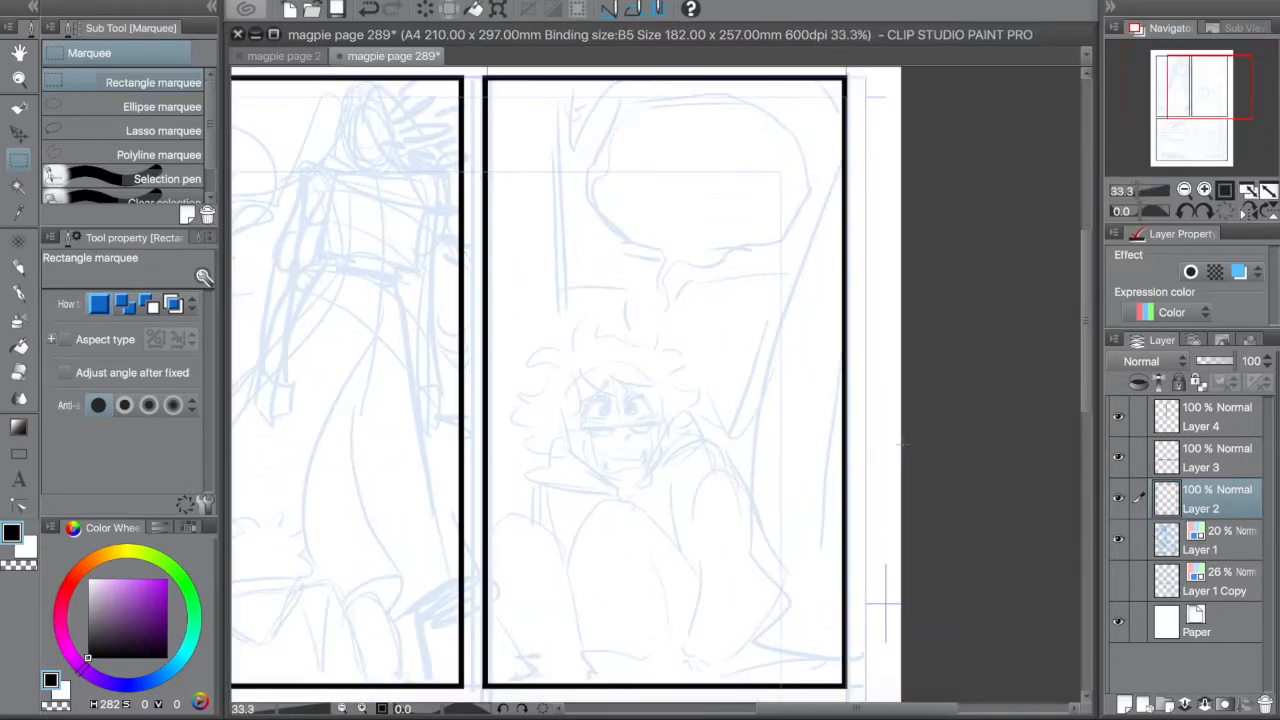
- Switch back to the magpie page 287 document and add a new layer directly above the Layer 2 sketch
{"action": "left_click", "coordinate": [283, 56]}
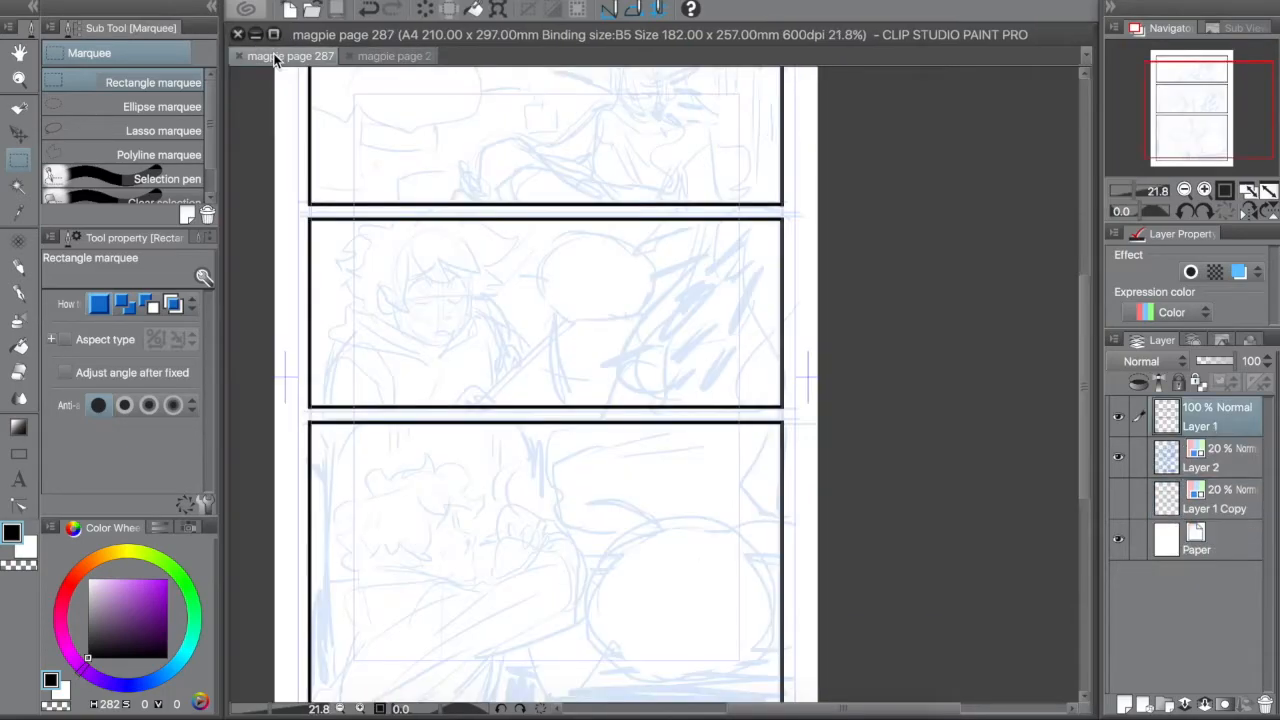
{"action": "left_click", "coordinate": [1190, 468]}
{"action": "left_click", "coordinate": [1124, 705]}
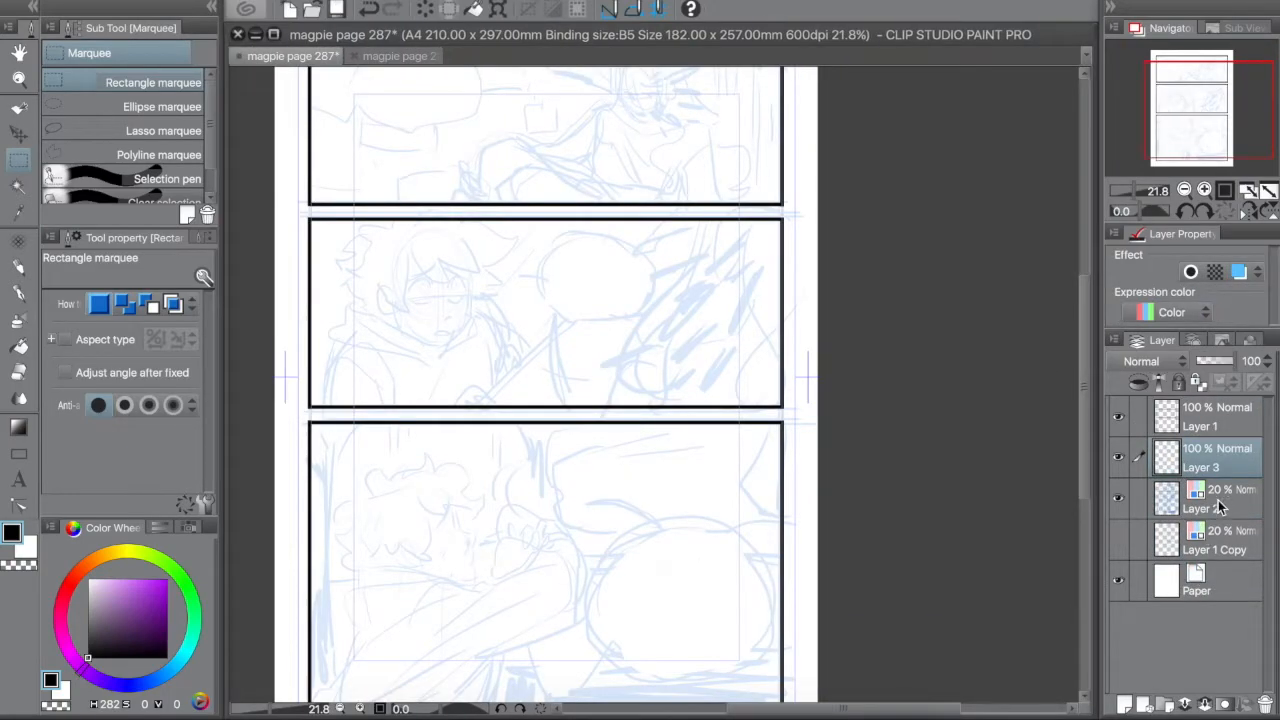
- Change the Layer 2 sketch's layer color to Sky and its opacity to 30%, and make the new Layer 3 active
{"action": "left_click", "coordinate": [1220, 506]}
{"action": "left_click", "coordinate": [1222, 295]}
{"action": "left_click", "coordinate": [667, 360]}
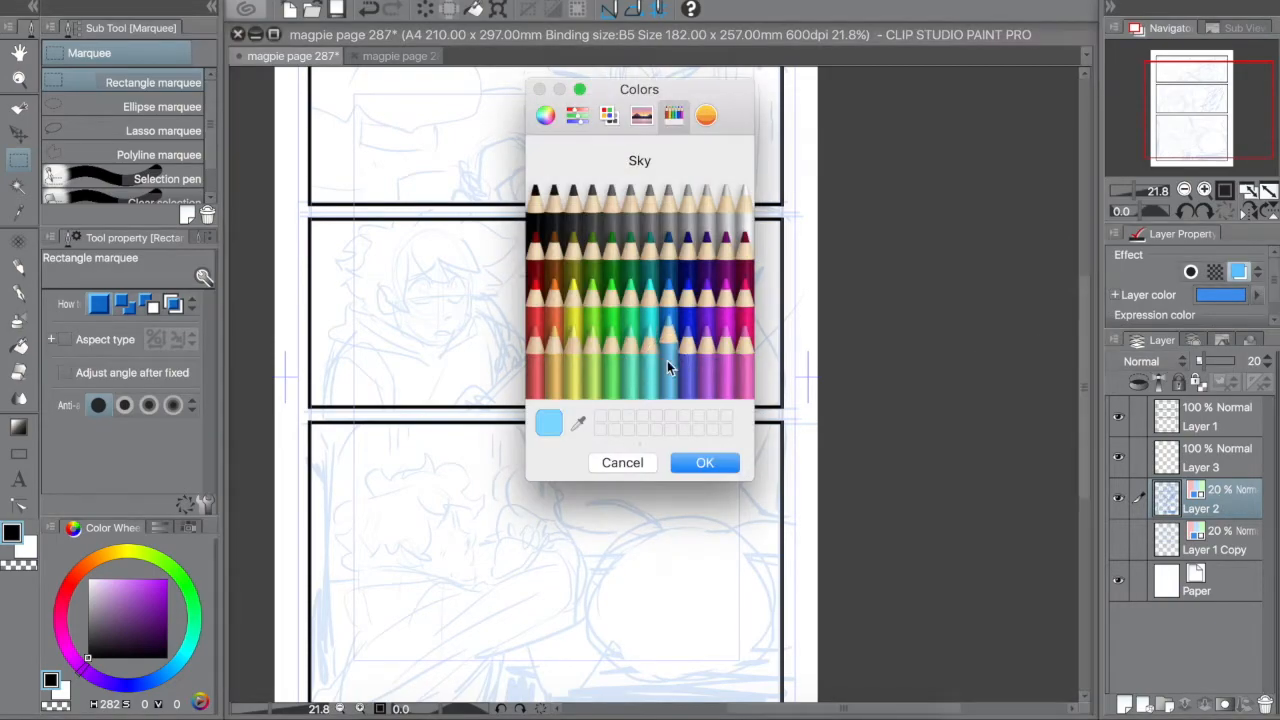
{"action": "left_click", "coordinate": [701, 462]}
{"action": "left_click", "coordinate": [1251, 361]}
{"action": "type", "text": "30"}
{"action": "key", "text": "Return"}
{"action": "left_click", "coordinate": [1228, 474]}
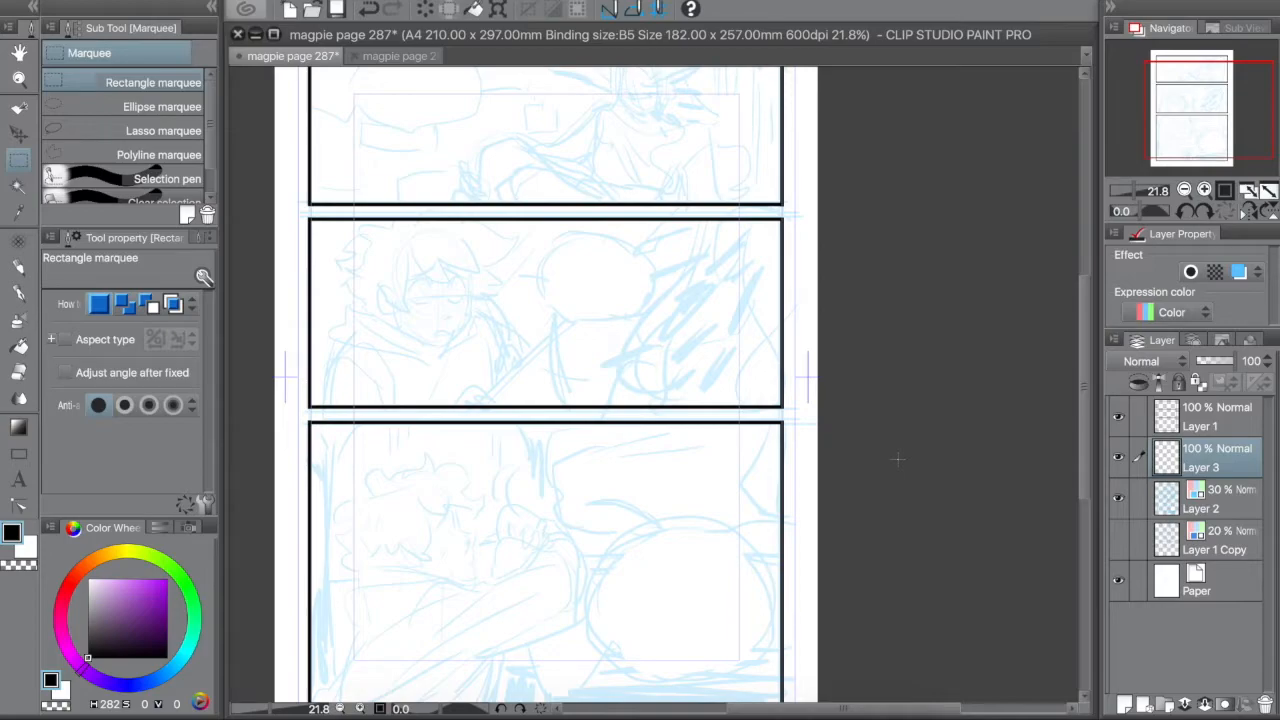
- Select the Mapping pen reference brush and set its size to 20 for inking the boy in the middle panel
{"action": "left_click", "coordinate": [19, 80]}
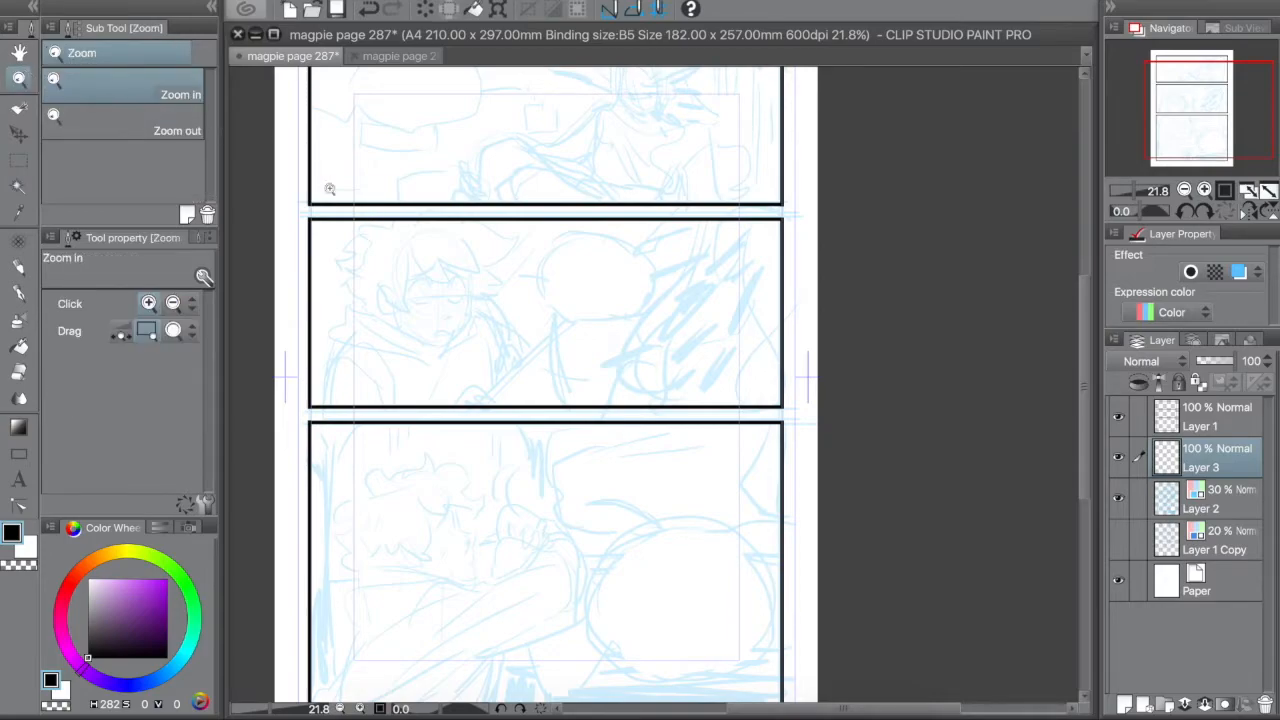
{"action": "left_click", "coordinate": [328, 195]}
{"action": "left_click_drag", "start_coordinate": [284, 184], "coordinate": [664, 585]}
{"action": "key", "text": "p"}
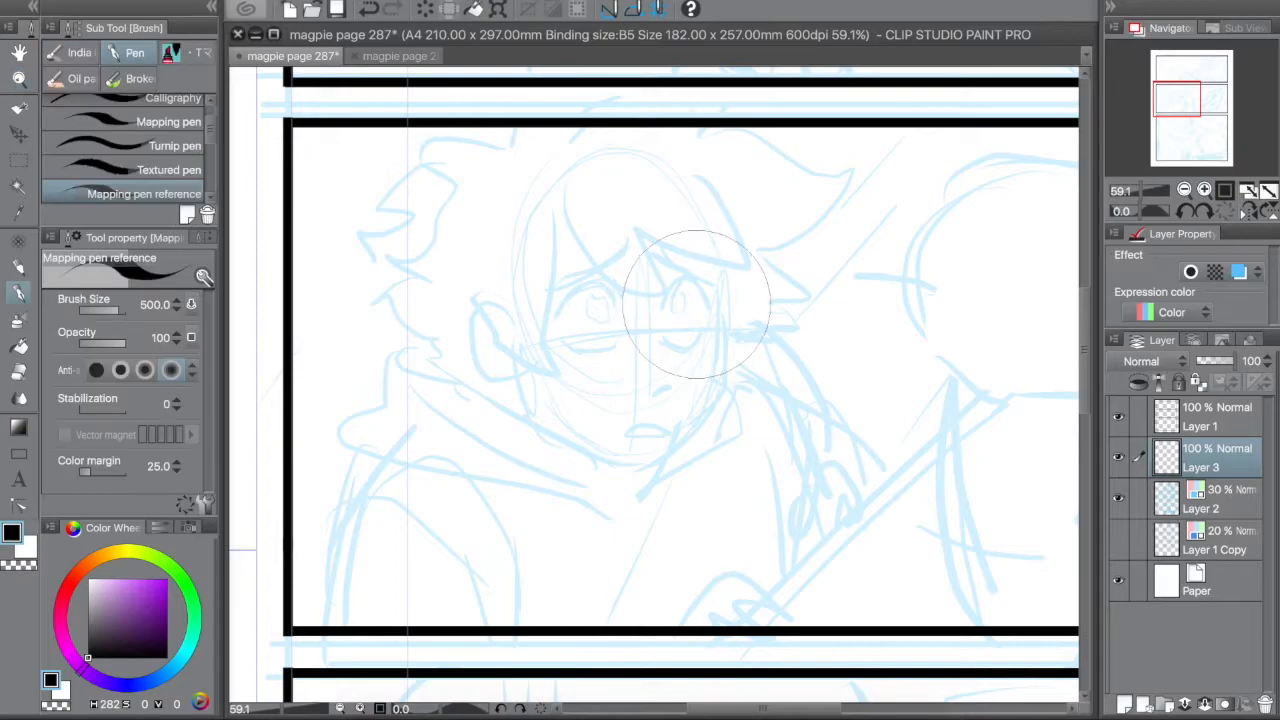
{"action": "left_click", "coordinate": [178, 300]}
{"action": "type", "text": "20"}
{"action": "key", "text": "Return"}
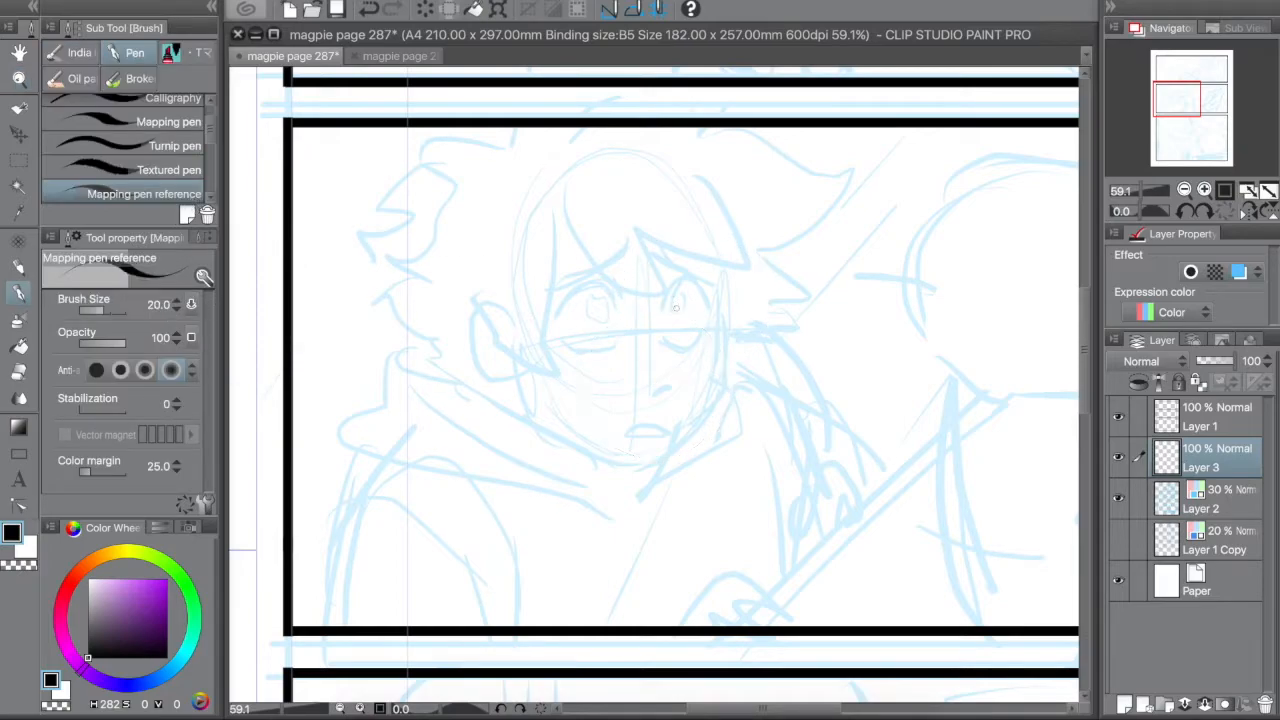
- Ink the boy's cheek and jaw contour on Layer 3, following the blue sketch in the middle panel
{"action": "left_click_drag", "start_coordinate": [723, 277], "coordinate": [722, 368]}
{"action": "key", "text": "ctrl+z"}
{"action": "mouse_move", "coordinate": [723, 271]}
{"action": "left_mouse_down"}
{"action": "mouse_move", "coordinate": [711, 387]}
{"action": "mouse_move", "coordinate": [651, 463]}
{"action": "mouse_move", "coordinate": [557, 458]}
{"action": "left_mouse_up"}
{"action": "key", "text": "ctrl+z"}
{"action": "mouse_move", "coordinate": [520, 356]}
{"action": "left_mouse_down"}
{"action": "mouse_move", "coordinate": [545, 423]}
{"action": "mouse_move", "coordinate": [652, 463]}
{"action": "left_mouse_up"}
{"action": "left_click_drag", "start_coordinate": [529, 403], "coordinate": [593, 439]}
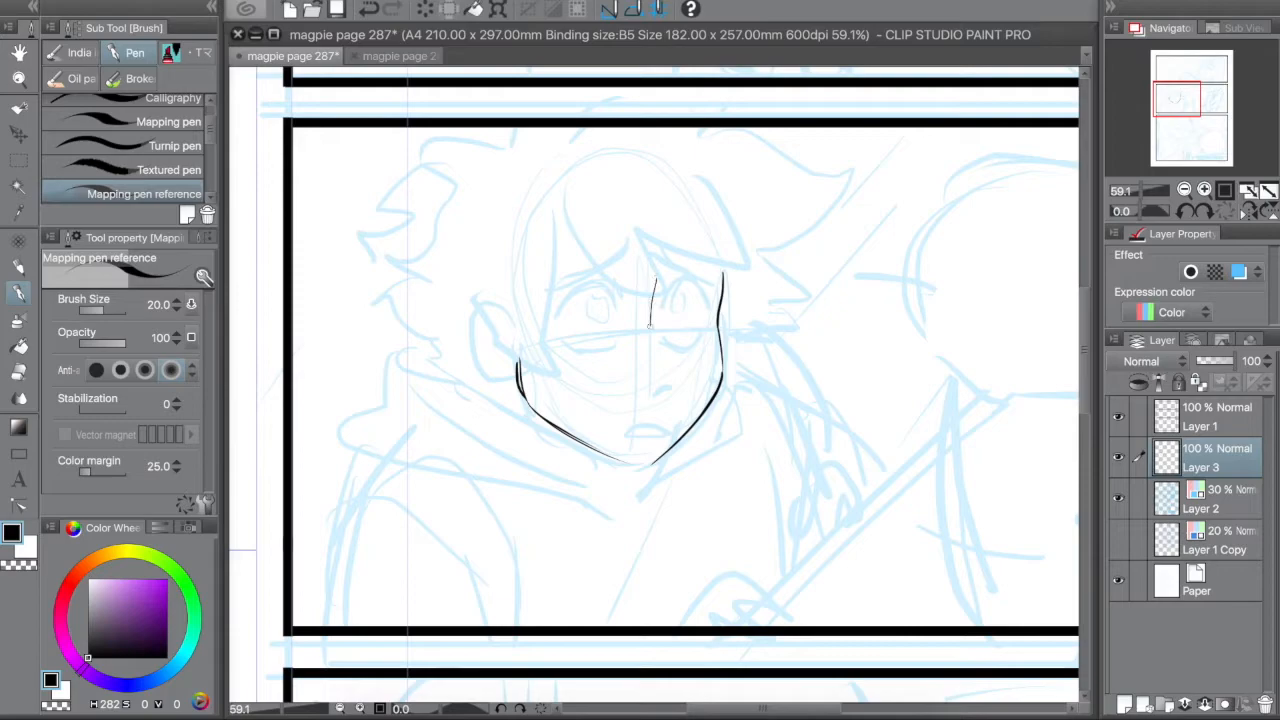
- Ink the boy's nose and small open mouth over the sketch
{"action": "left_click_drag", "start_coordinate": [668, 366], "coordinate": [620, 433]}
{"action": "key", "text": "ctrl+z"}
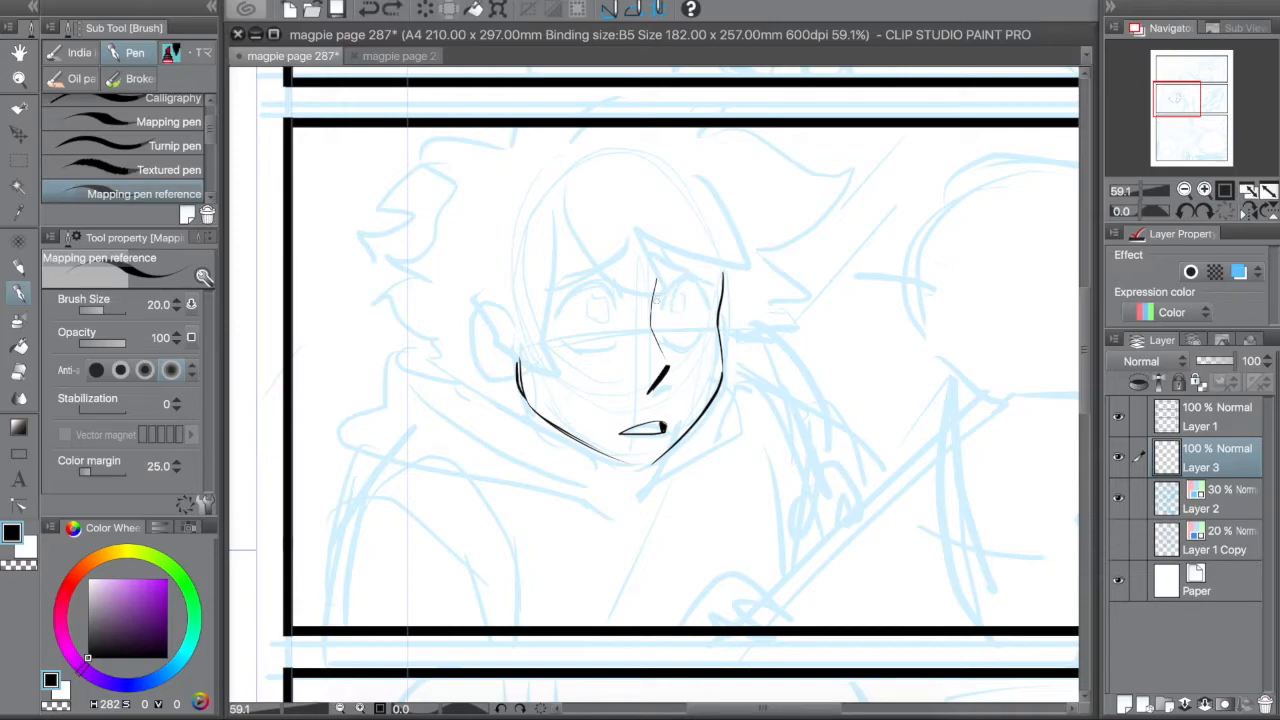
{"action": "key", "text": "ctrl+z"}
- Ink thick arched upper eyelids with the gap in the first one filled black, plus the lower lids and iris outlines
{"action": "mouse_move", "coordinate": [613, 284]}
{"action": "left_mouse_down"}
{"action": "mouse_move", "coordinate": [556, 318]}
{"action": "mouse_move", "coordinate": [576, 290]}
{"action": "mouse_move", "coordinate": [623, 297]}
{"action": "left_mouse_up"}
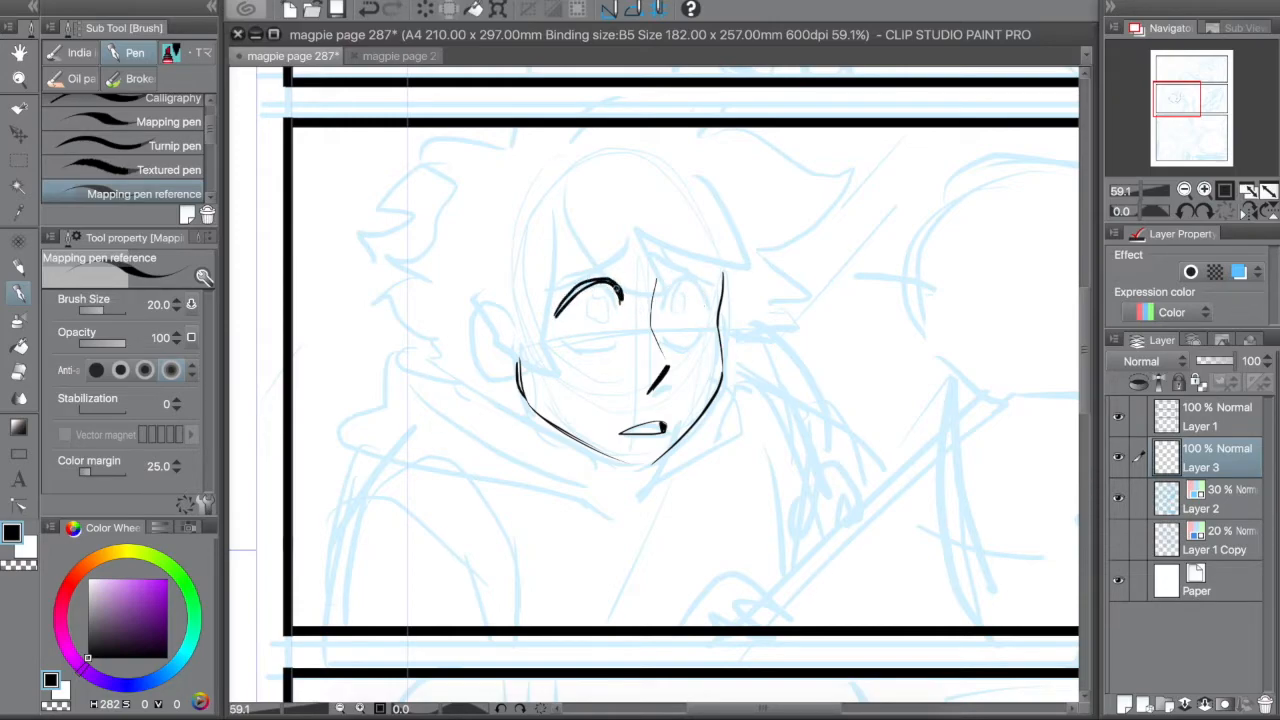
{"action": "key", "text": "g"}
{"action": "left_click", "coordinate": [581, 290]}
{"action": "key", "text": "p"}
{"action": "mouse_move", "coordinate": [660, 304]}
{"action": "left_mouse_down"}
{"action": "mouse_move", "coordinate": [697, 279]}
{"action": "mouse_move", "coordinate": [707, 308]}
{"action": "left_mouse_up"}
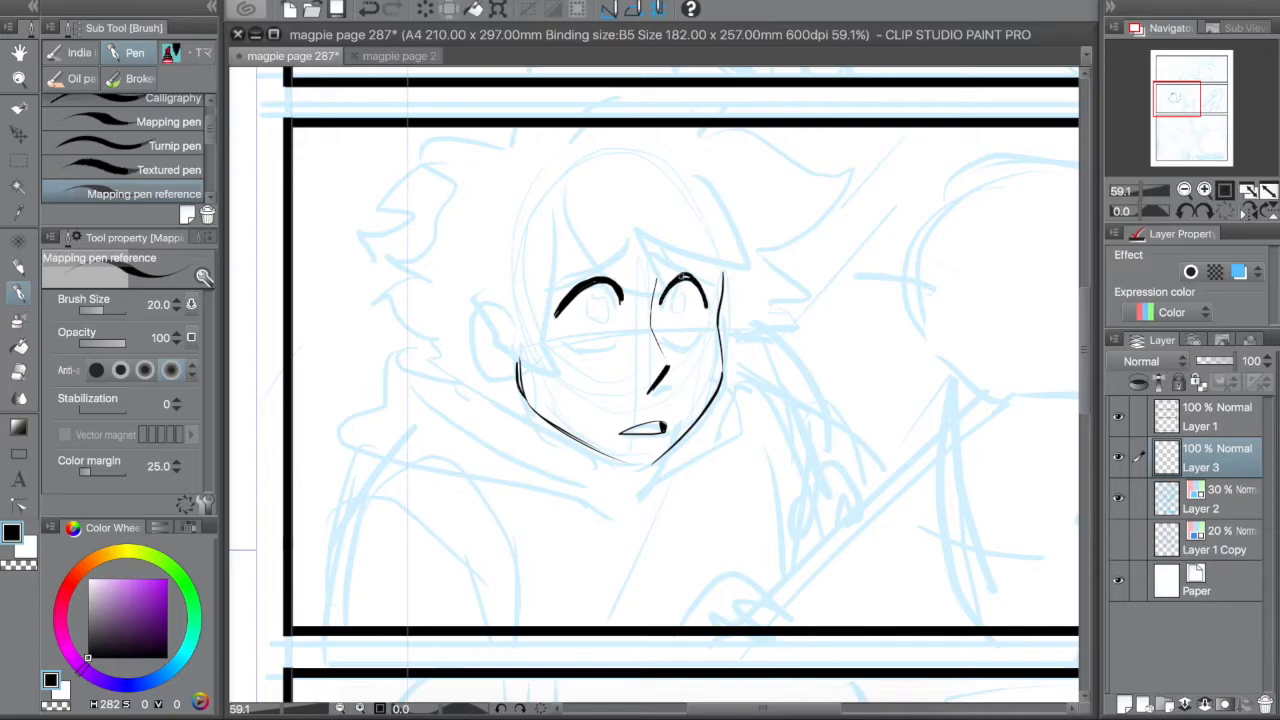
{"action": "left_click_drag", "start_coordinate": [566, 345], "coordinate": [702, 334]}
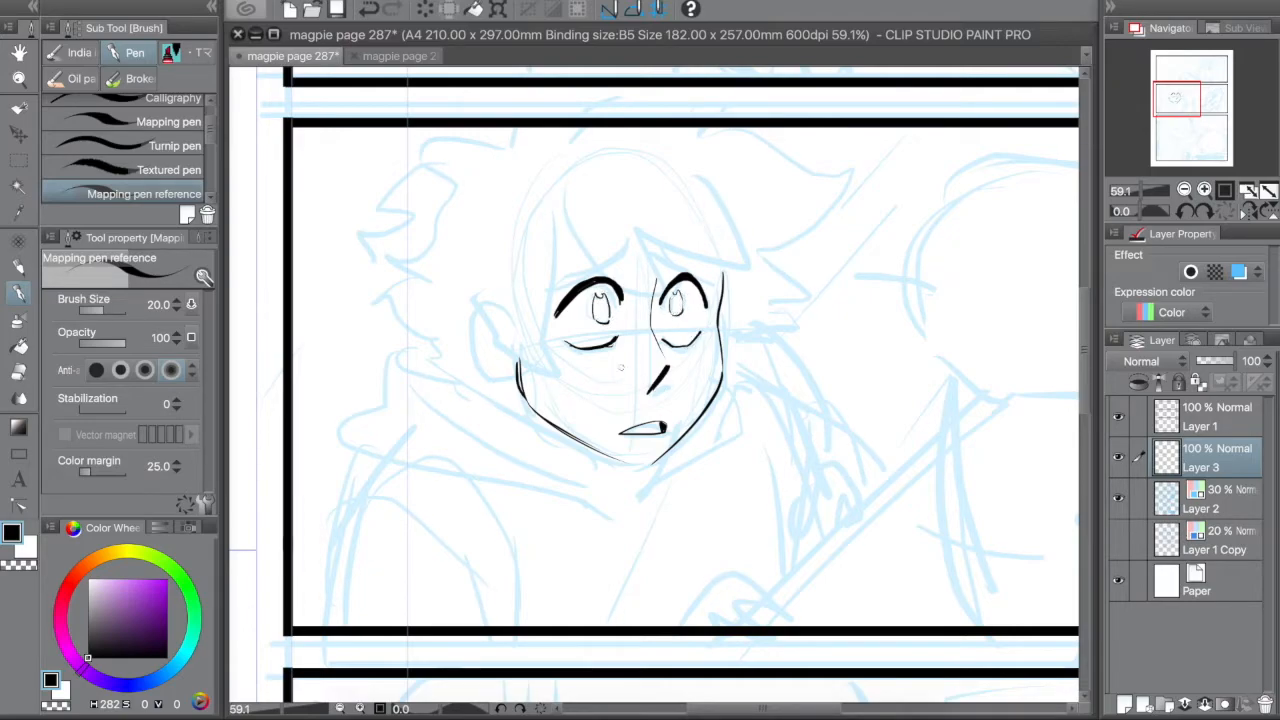
- Thicken the lower eyelid lines of both eyes and add small crease marks beneath them
{"action": "key", "text": "e"}
{"action": "key", "text": "p"}
{"action": "left_click_drag", "start_coordinate": [620, 343], "coordinate": [600, 355]}
{"action": "key", "text": "e"}
{"action": "key", "text": "p"}
{"action": "mouse_move", "coordinate": [665, 341]}
{"action": "left_mouse_down"}
{"action": "mouse_move", "coordinate": [698, 332]}
{"action": "mouse_move", "coordinate": [674, 344]}
{"action": "left_mouse_up"}
{"action": "key", "text": "super+z"}
{"action": "left_click_drag", "start_coordinate": [562, 341], "coordinate": [607, 346]}
{"action": "key", "text": "super+z"}
- Erase the iris outlines inside both eyes with the hard eraser
{"action": "key", "text": "e"}
{"action": "mouse_move", "coordinate": [604, 296]}
{"action": "left_mouse_down"}
{"action": "mouse_move", "coordinate": [602, 318]}
{"action": "mouse_move", "coordinate": [596, 300]}
{"action": "left_mouse_up"}
{"action": "left_click_drag", "start_coordinate": [676, 301], "coordinate": [681, 305]}
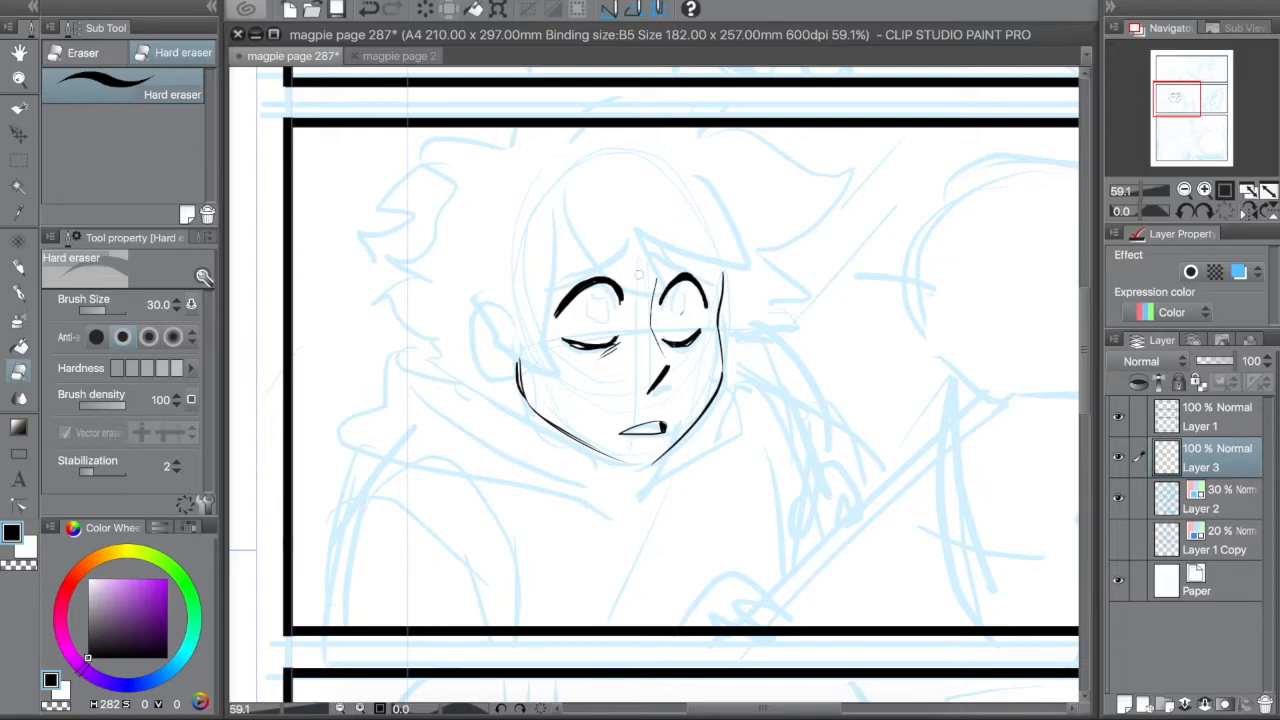
- Ink slanted worried eyebrows above both eyes with small crease lines between them, and touch up the mouth
{"action": "key", "text": "p"}
{"action": "left_click_drag", "start_coordinate": [550, 308], "coordinate": [632, 257]}
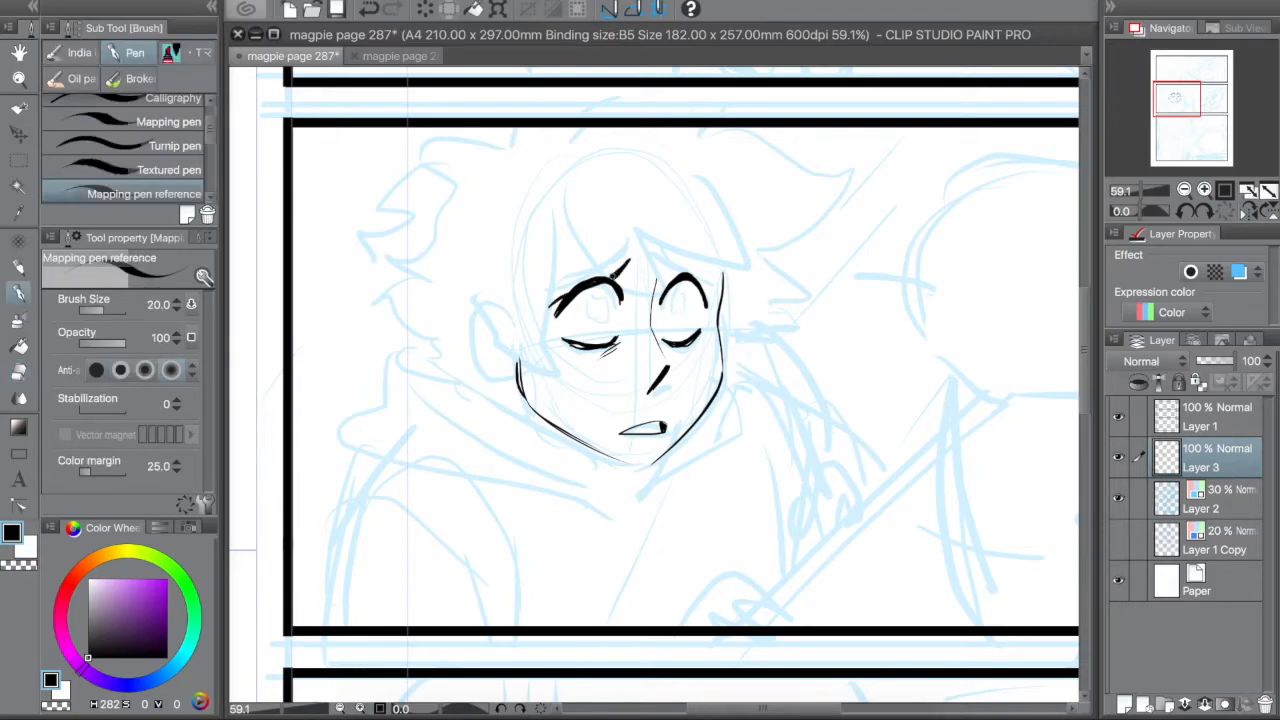
{"action": "key", "text": "e"}
{"action": "left_click_drag", "start_coordinate": [562, 289], "coordinate": [659, 257]}
{"action": "key", "text": "p"}
{"action": "left_click_drag", "start_coordinate": [659, 257], "coordinate": [712, 282]}
{"action": "left_click_drag", "start_coordinate": [634, 256], "coordinate": [627, 279]}
{"action": "key", "text": "e"}
{"action": "key", "text": "p"}
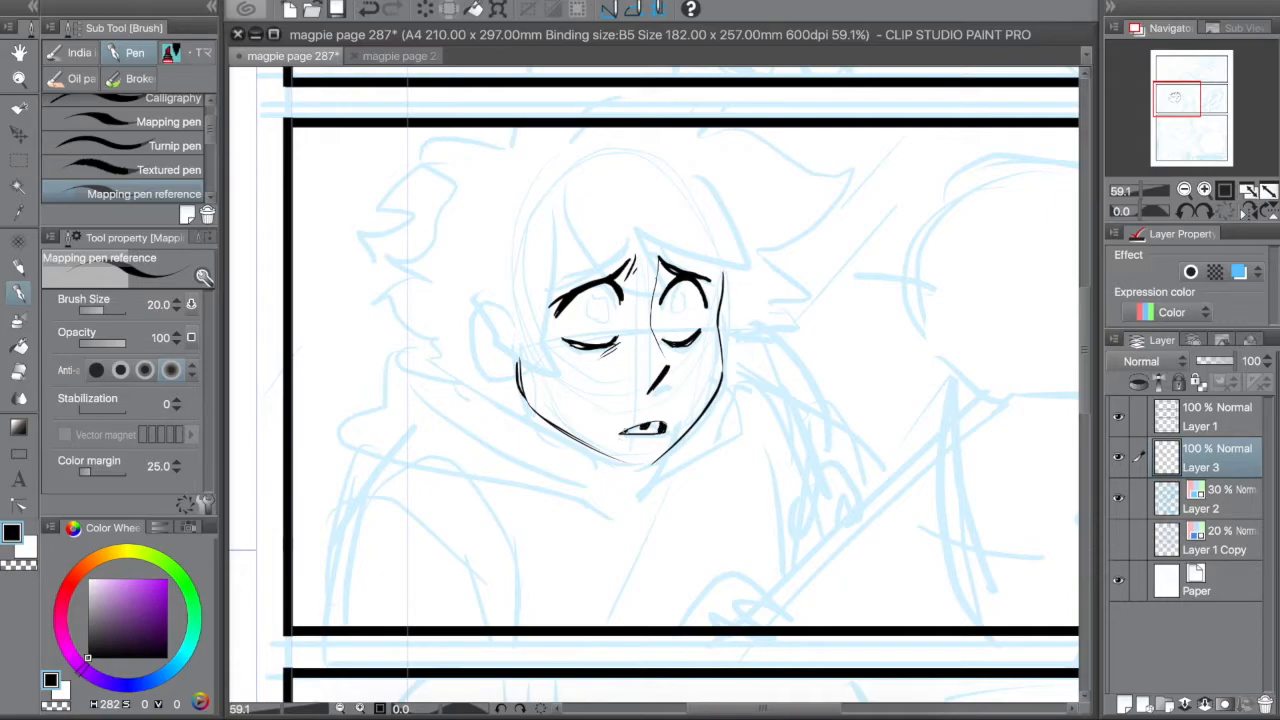
- Add solid black pupils, a nostril, and fine marks under the eyes and on the cheek
{"action": "left_click_drag", "start_coordinate": [611, 361], "coordinate": [605, 372]}
{"action": "mouse_move", "coordinate": [678, 280]}
{"action": "left_mouse_down"}
{"action": "mouse_move", "coordinate": [602, 310]}
{"action": "mouse_move", "coordinate": [679, 306]}
{"action": "left_mouse_up"}
{"action": "left_click_drag", "start_coordinate": [572, 411], "coordinate": [599, 395]}
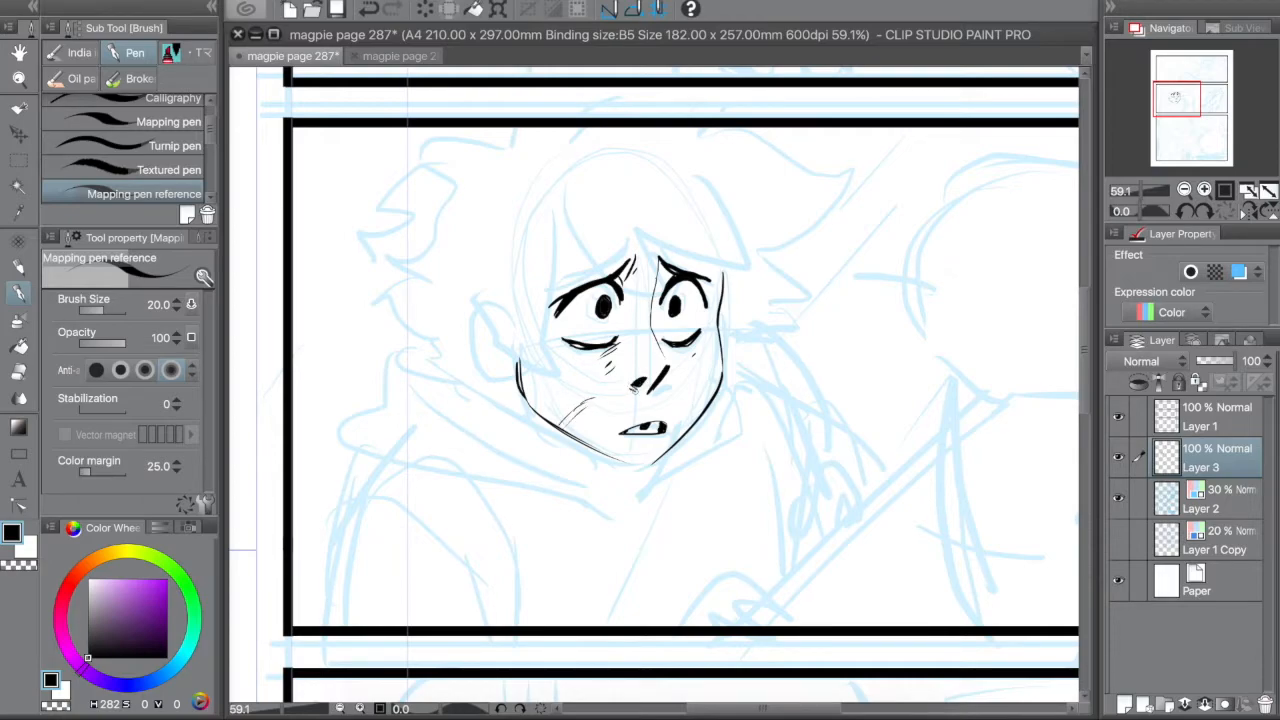
- Ink the pointed hair fringe across the forehead and beside the cheek, erasing overlapping face lines
{"action": "mouse_move", "coordinate": [557, 205]}
{"action": "left_mouse_down"}
{"action": "mouse_move", "coordinate": [546, 352]}
{"action": "mouse_move", "coordinate": [566, 372]}
{"action": "mouse_move", "coordinate": [520, 360]}
{"action": "mouse_move", "coordinate": [526, 385]}
{"action": "mouse_move", "coordinate": [484, 300]}
{"action": "mouse_move", "coordinate": [664, 286]}
{"action": "left_mouse_up"}
{"action": "mouse_move", "coordinate": [662, 246]}
{"action": "left_mouse_down"}
{"action": "mouse_move", "coordinate": [683, 294]}
{"action": "mouse_move", "coordinate": [736, 278]}
{"action": "left_mouse_up"}
{"action": "key", "text": "e"}
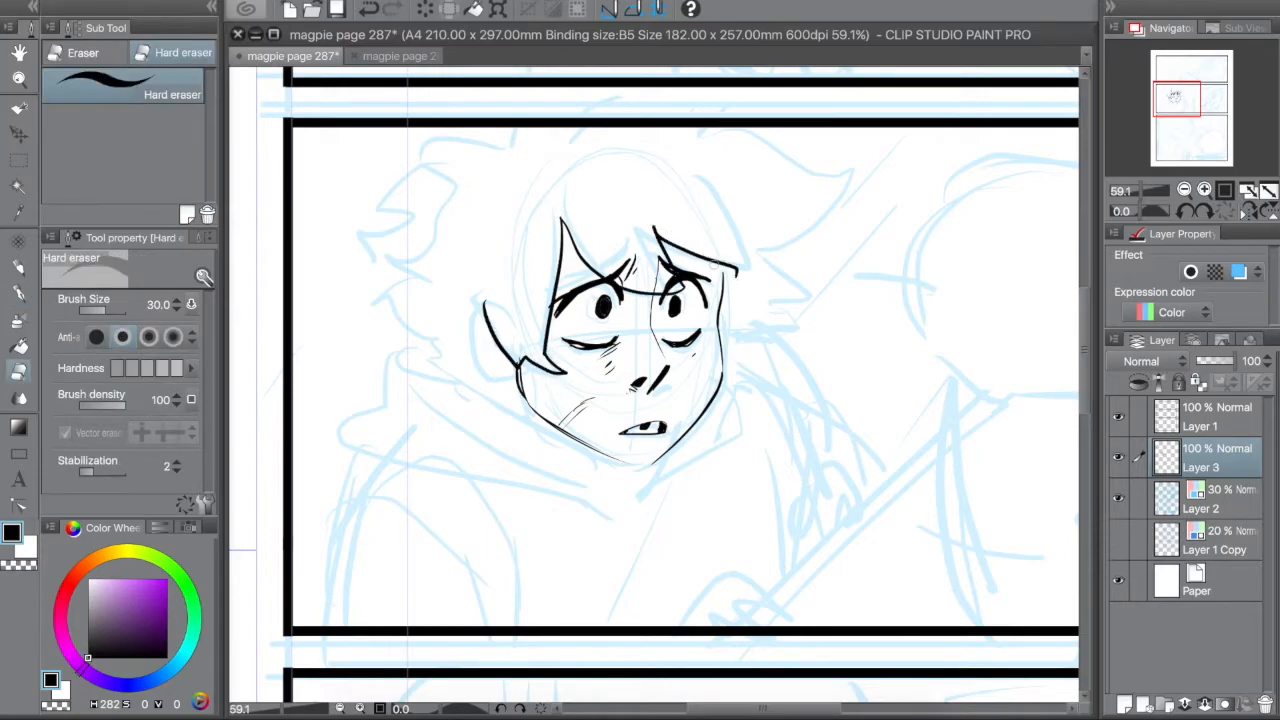
{"action": "key", "text": "p"}
{"action": "mouse_move", "coordinate": [700, 258]}
{"action": "left_mouse_down"}
{"action": "mouse_move", "coordinate": [732, 304]}
{"action": "mouse_move", "coordinate": [728, 294]}
{"action": "left_mouse_up"}
{"action": "key", "text": "e"}
{"action": "left_click_drag", "start_coordinate": [666, 323], "coordinate": [680, 347]}
{"action": "key", "text": "p"}
- Ink the ear and the spiky outer hair outline on both sides of the head, ending at the panel border
{"action": "mouse_move", "coordinate": [531, 389]}
{"action": "left_mouse_down"}
{"action": "mouse_move", "coordinate": [481, 347]}
{"action": "mouse_move", "coordinate": [492, 315]}
{"action": "mouse_move", "coordinate": [468, 349]}
{"action": "mouse_move", "coordinate": [498, 313]}
{"action": "left_mouse_up"}
{"action": "key", "text": "e"}
{"action": "key", "text": "p"}
{"action": "mouse_move", "coordinate": [513, 155]}
{"action": "left_mouse_down"}
{"action": "mouse_move", "coordinate": [416, 175]}
{"action": "mouse_move", "coordinate": [460, 181]}
{"action": "mouse_move", "coordinate": [381, 260]}
{"action": "mouse_move", "coordinate": [415, 311]}
{"action": "mouse_move", "coordinate": [396, 352]}
{"action": "mouse_move", "coordinate": [446, 358]}
{"action": "mouse_move", "coordinate": [512, 400]}
{"action": "left_mouse_up"}
{"action": "left_click_drag", "start_coordinate": [578, 160], "coordinate": [594, 151]}
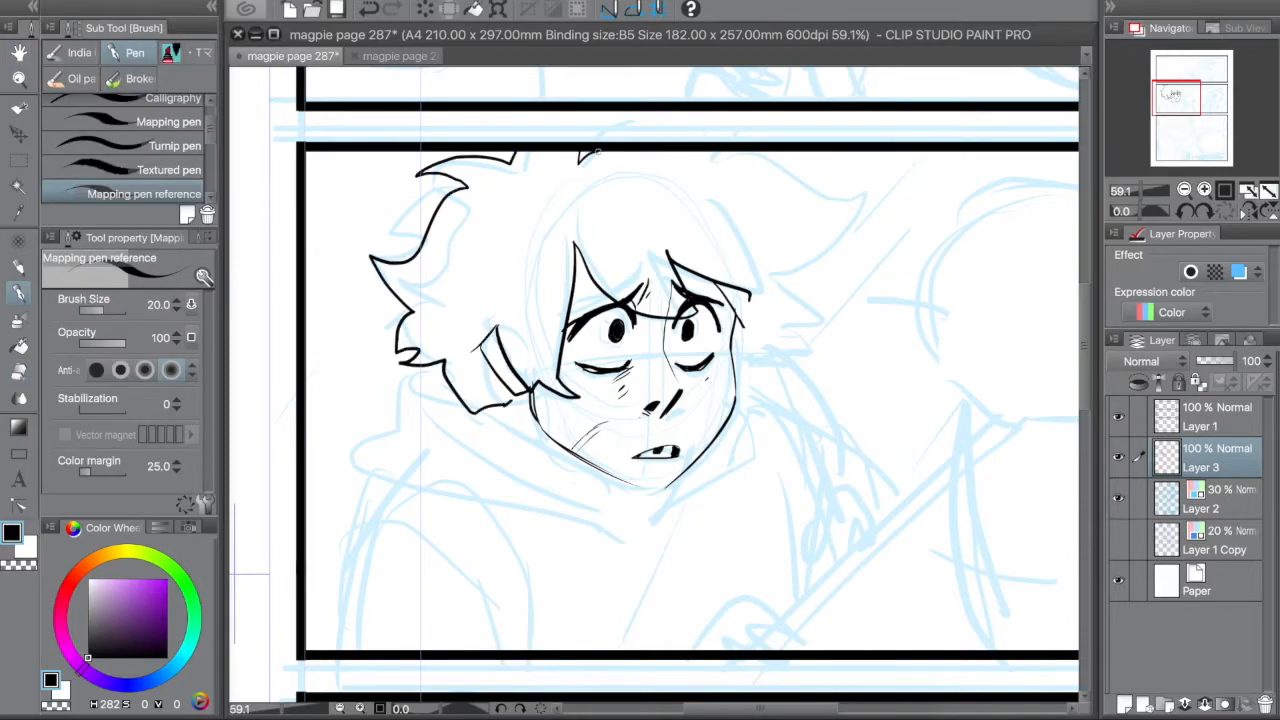
{"action": "mouse_move", "coordinate": [708, 163]}
{"action": "left_mouse_down"}
{"action": "mouse_move", "coordinate": [853, 220]}
{"action": "mouse_move", "coordinate": [763, 290]}
{"action": "mouse_move", "coordinate": [818, 340]}
{"action": "mouse_move", "coordinate": [740, 396]}
{"action": "left_mouse_up"}
- Ink the inner hood edge below the jaw with a thickened shadow line and dark marks beneath the ear
{"action": "left_click_drag", "start_coordinate": [498, 405], "coordinate": [666, 530]}
{"action": "left_click_drag", "start_coordinate": [666, 486], "coordinate": [628, 489]}
{"action": "key", "text": "e"}
{"action": "key", "text": "p"}
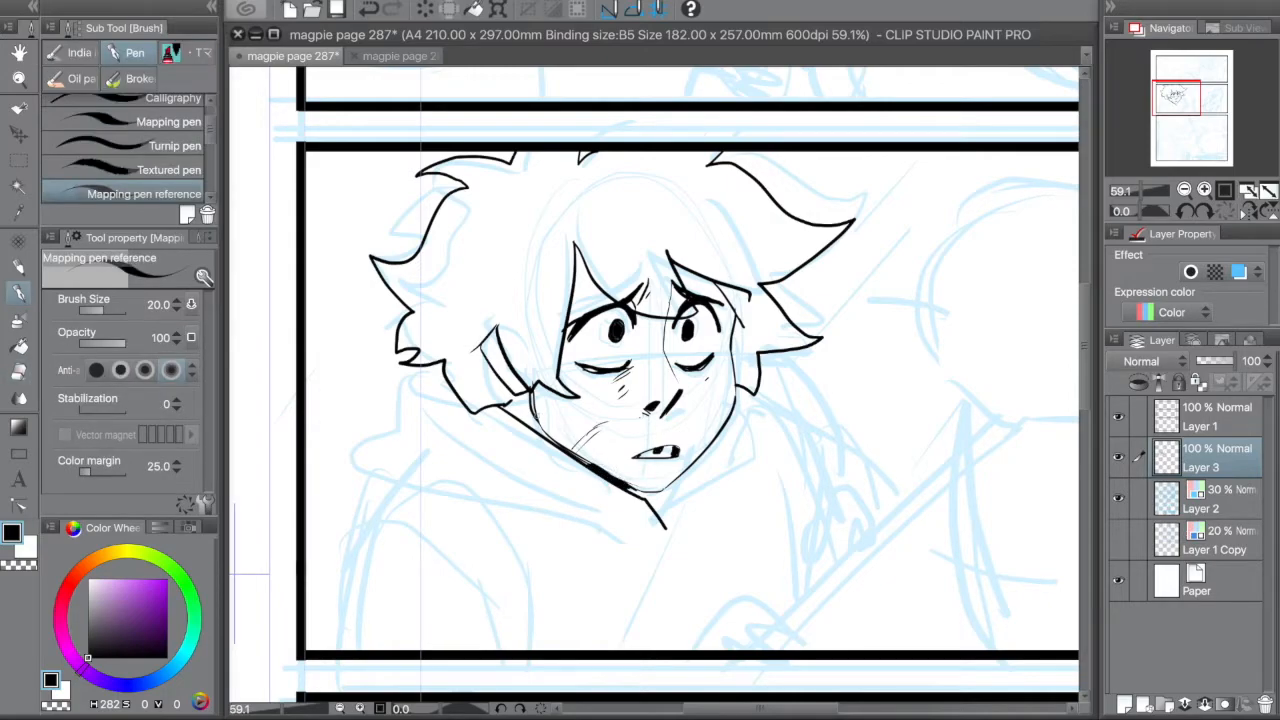
{"action": "left_click_drag", "start_coordinate": [526, 402], "coordinate": [518, 418]}
- Ink the hood's folded collar on both sides of the neck, meeting in a point below the chin
{"action": "left_click_drag", "start_coordinate": [661, 513], "coordinate": [690, 471]}
{"action": "mouse_move", "coordinate": [776, 374]}
{"action": "left_mouse_down"}
{"action": "mouse_move", "coordinate": [807, 404]}
{"action": "mouse_move", "coordinate": [648, 552]}
{"action": "left_mouse_up"}
{"action": "left_click_drag", "start_coordinate": [443, 369], "coordinate": [602, 494]}
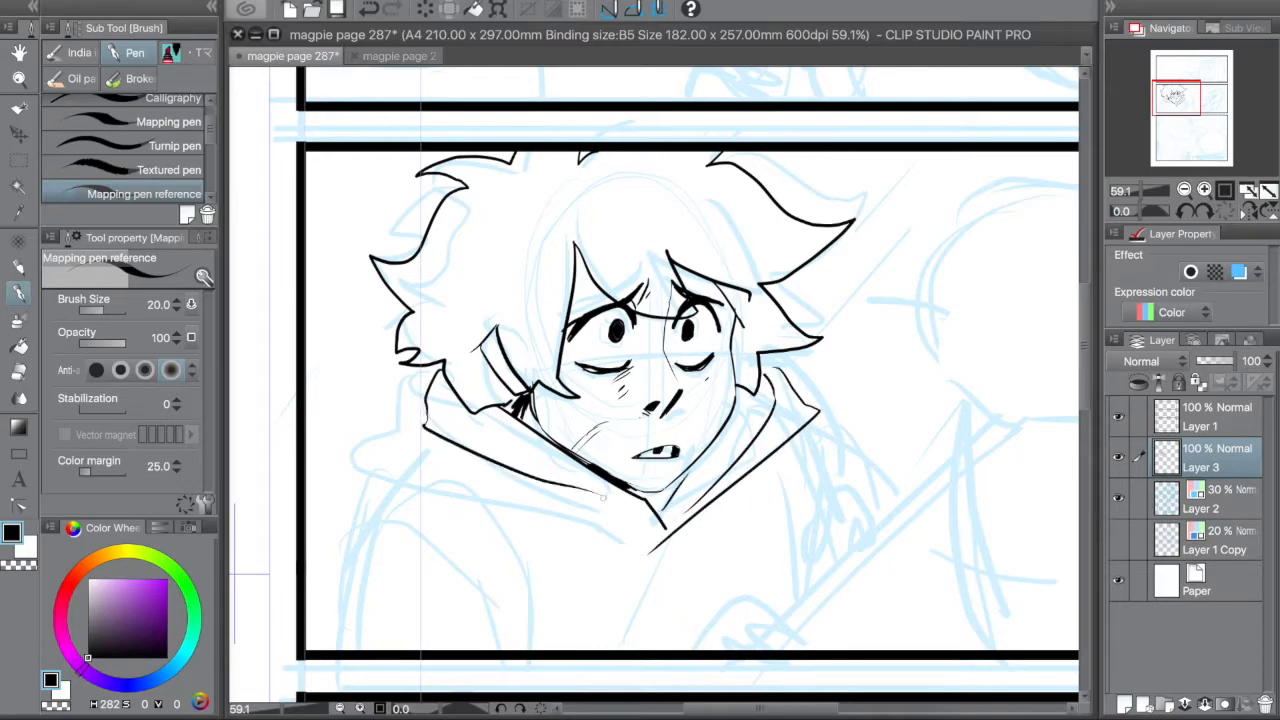
{"action": "mouse_move", "coordinate": [425, 381]}
{"action": "left_mouse_down"}
{"action": "mouse_move", "coordinate": [393, 465]}
{"action": "mouse_move", "coordinate": [583, 513]}
{"action": "mouse_move", "coordinate": [646, 543]}
{"action": "left_mouse_up"}
{"action": "key", "text": "e"}
{"action": "key", "text": "p"}
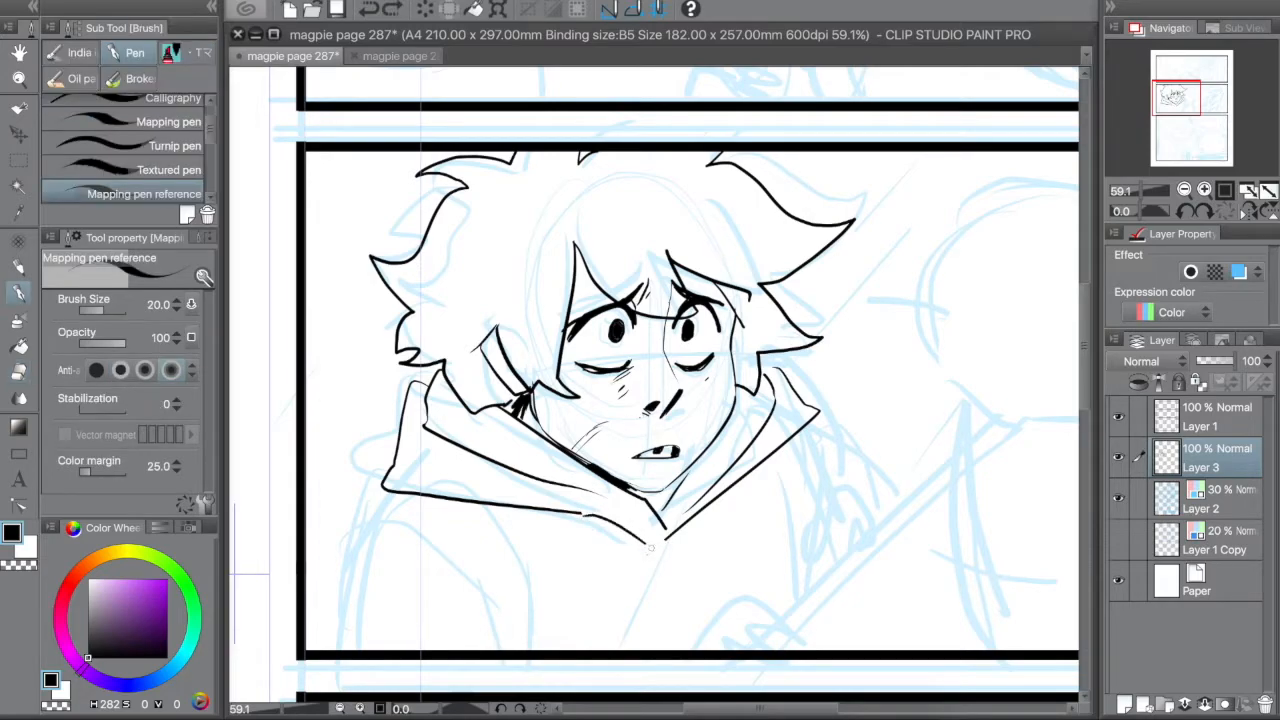
{"action": "left_click_drag", "start_coordinate": [588, 513], "coordinate": [638, 530]}
- Ink the boy's shoulders, sleeve curve, jacket front and fold lines down to the panel's lower border
{"action": "mouse_move", "coordinate": [362, 550]}
{"action": "left_mouse_down"}
{"action": "mouse_move", "coordinate": [323, 660]}
{"action": "mouse_move", "coordinate": [396, 541]}
{"action": "mouse_move", "coordinate": [500, 650]}
{"action": "left_mouse_up"}
{"action": "left_click_drag", "start_coordinate": [526, 590], "coordinate": [528, 648]}
{"action": "left_click_drag", "start_coordinate": [780, 463], "coordinate": [788, 600]}
{"action": "left_click_drag", "start_coordinate": [802, 426], "coordinate": [829, 504]}
{"action": "key", "text": "e"}
{"action": "left_click_drag", "start_coordinate": [350, 566], "coordinate": [325, 650]}
{"action": "key", "text": "p"}
{"action": "left_click_drag", "start_coordinate": [350, 568], "coordinate": [334, 648]}
{"action": "left_click_drag", "start_coordinate": [550, 612], "coordinate": [545, 650]}
{"action": "mouse_move", "coordinate": [666, 537]}
{"action": "left_mouse_down"}
{"action": "mouse_move", "coordinate": [682, 607]}
{"action": "mouse_move", "coordinate": [678, 652]}
{"action": "left_mouse_up"}
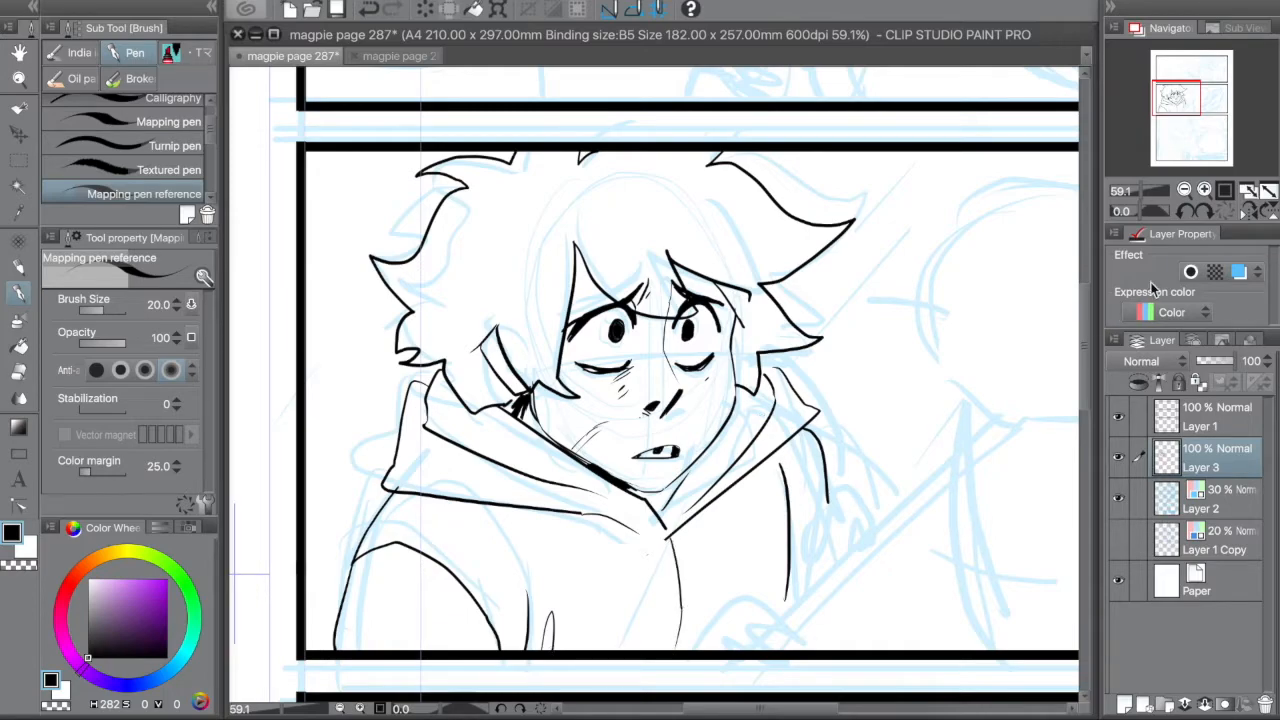
- Ink the long flowing contours of the large foreground shape in the right half of the middle panel
{"action": "left_click", "coordinate": [1184, 189]}
{"action": "left_click_drag", "start_coordinate": [1197, 107], "coordinate": [1213, 115]}
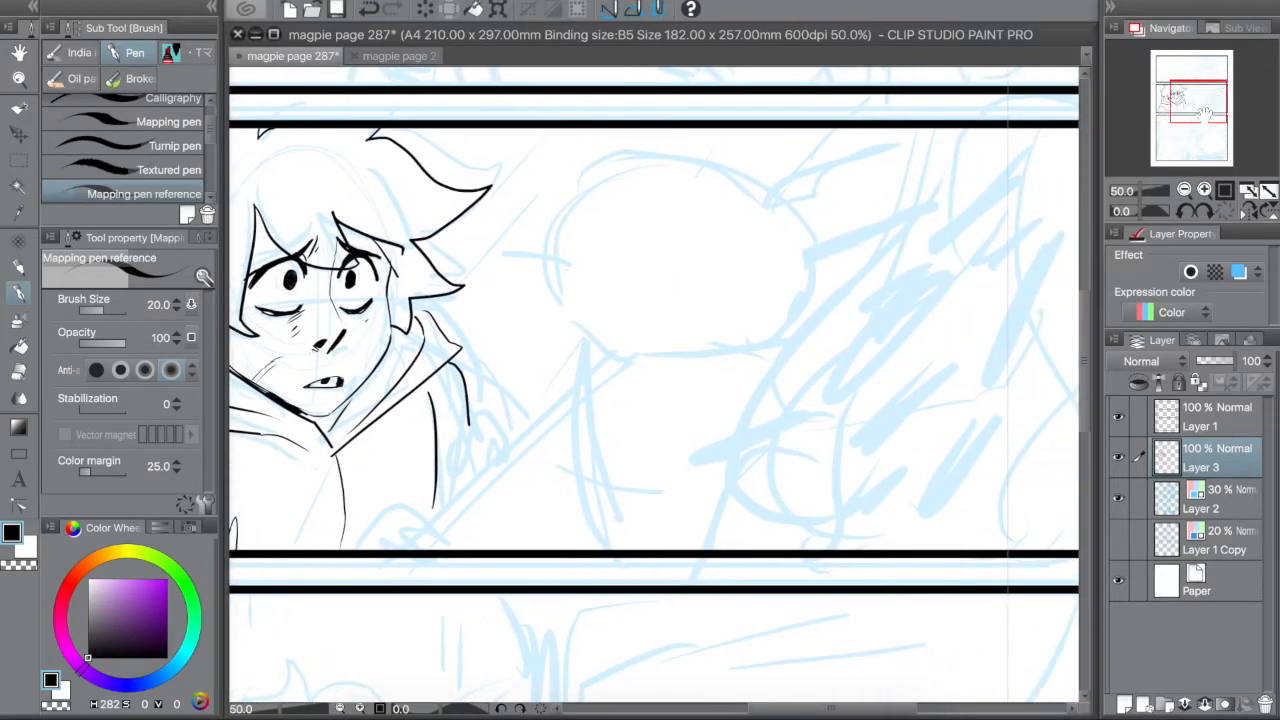
{"action": "left_click", "coordinate": [1184, 189]}
{"action": "mouse_move", "coordinate": [766, 214]}
{"action": "left_mouse_down"}
{"action": "mouse_move", "coordinate": [670, 251]}
{"action": "mouse_move", "coordinate": [610, 352]}
{"action": "left_mouse_up"}
{"action": "key", "text": "ctrl+z"}
{"action": "mouse_move", "coordinate": [615, 500]}
{"action": "left_mouse_down"}
{"action": "mouse_move", "coordinate": [606, 437]}
{"action": "mouse_move", "coordinate": [633, 363]}
{"action": "mouse_move", "coordinate": [792, 206]}
{"action": "left_mouse_up"}
{"action": "left_click_drag", "start_coordinate": [644, 380], "coordinate": [772, 262]}
{"action": "mouse_move", "coordinate": [843, 214]}
{"action": "left_mouse_down"}
{"action": "mouse_move", "coordinate": [740, 395]}
{"action": "mouse_move", "coordinate": [811, 445]}
{"action": "mouse_move", "coordinate": [792, 472]}
{"action": "left_mouse_up"}
{"action": "left_click_drag", "start_coordinate": [954, 350], "coordinate": [868, 510]}
{"action": "left_click_drag", "start_coordinate": [787, 476], "coordinate": [788, 494]}
- Erase stray parts of the foreground lines, enlarge the hard eraser to 120, and ink the curl at the long curve's lower end
{"action": "key", "text": "e"}
{"action": "mouse_move", "coordinate": [760, 356]}
{"action": "left_mouse_down"}
{"action": "mouse_move", "coordinate": [728, 392]}
{"action": "mouse_move", "coordinate": [766, 363]}
{"action": "left_mouse_up"}
{"action": "mouse_move", "coordinate": [858, 278]}
{"action": "left_mouse_down"}
{"action": "mouse_move", "coordinate": [812, 303]}
{"action": "mouse_move", "coordinate": [748, 458]}
{"action": "mouse_move", "coordinate": [770, 486]}
{"action": "left_mouse_up"}
{"action": "key", "text": "bracketright"}
{"action": "key", "text": "bracketright"}
{"action": "key", "text": "bracketright"}
{"action": "key", "text": "bracketright"}
{"action": "key", "text": "bracketright"}
{"action": "key", "text": "bracketright"}
{"action": "key", "text": "p"}
{"action": "left_click_drag", "start_coordinate": [758, 356], "coordinate": [766, 490]}
{"action": "mouse_move", "coordinate": [770, 368]}
{"action": "left_mouse_down"}
{"action": "mouse_move", "coordinate": [738, 408]}
{"action": "mouse_move", "coordinate": [762, 440]}
{"action": "left_mouse_up"}
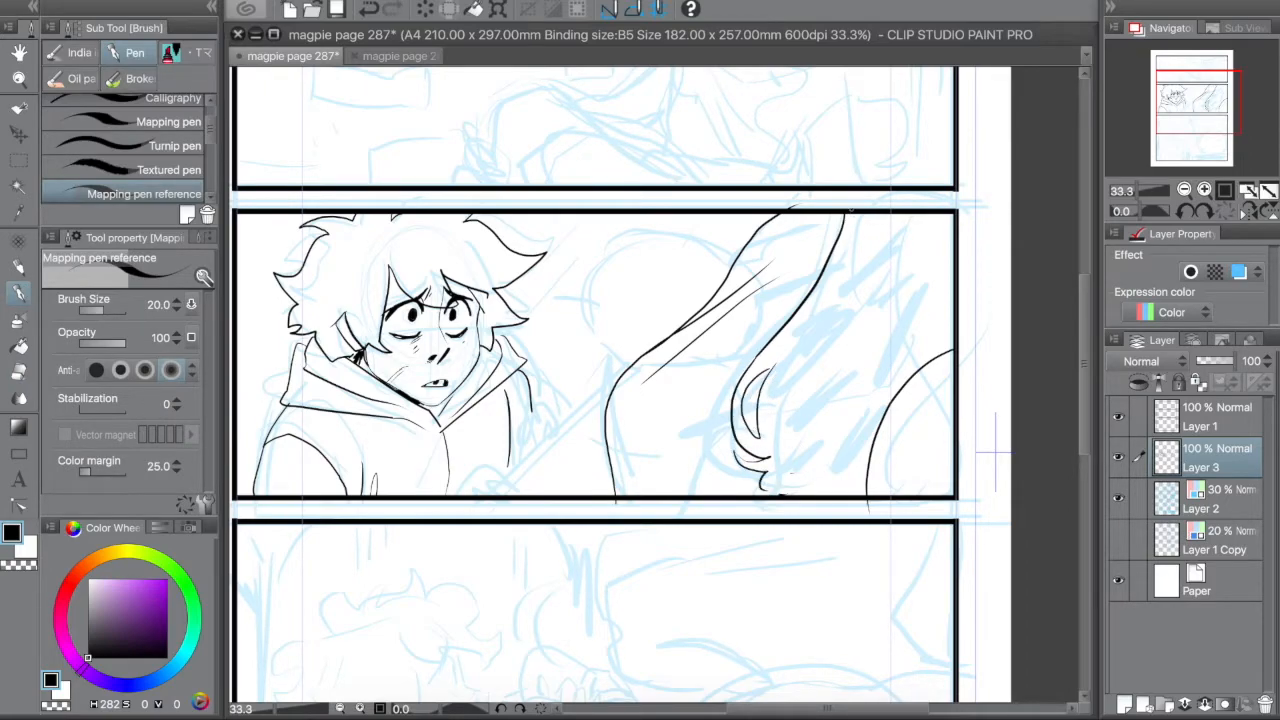
- Erase the upper end of the long foreground curve and redraw it up to the panel's top border
{"action": "key", "text": "e"}
{"action": "left_click_drag", "start_coordinate": [848, 208], "coordinate": [818, 282]}
{"action": "key", "text": "p"}
{"action": "left_click_drag", "start_coordinate": [854, 212], "coordinate": [790, 324]}
- Ink a sweeping curve beside the panel's right border with a short inner line at its lower bend
{"action": "left_click_drag", "start_coordinate": [946, 222], "coordinate": [874, 422]}
{"action": "left_click_drag", "start_coordinate": [870, 362], "coordinate": [878, 420]}
{"action": "key", "text": "ctrl+z"}
{"action": "key", "text": "ctrl+z"}
{"action": "left_click_drag", "start_coordinate": [952, 268], "coordinate": [870, 412]}
{"action": "left_click_drag", "start_coordinate": [905, 352], "coordinate": [890, 396]}
{"action": "key", "text": "e"}
{"action": "key", "text": "p"}
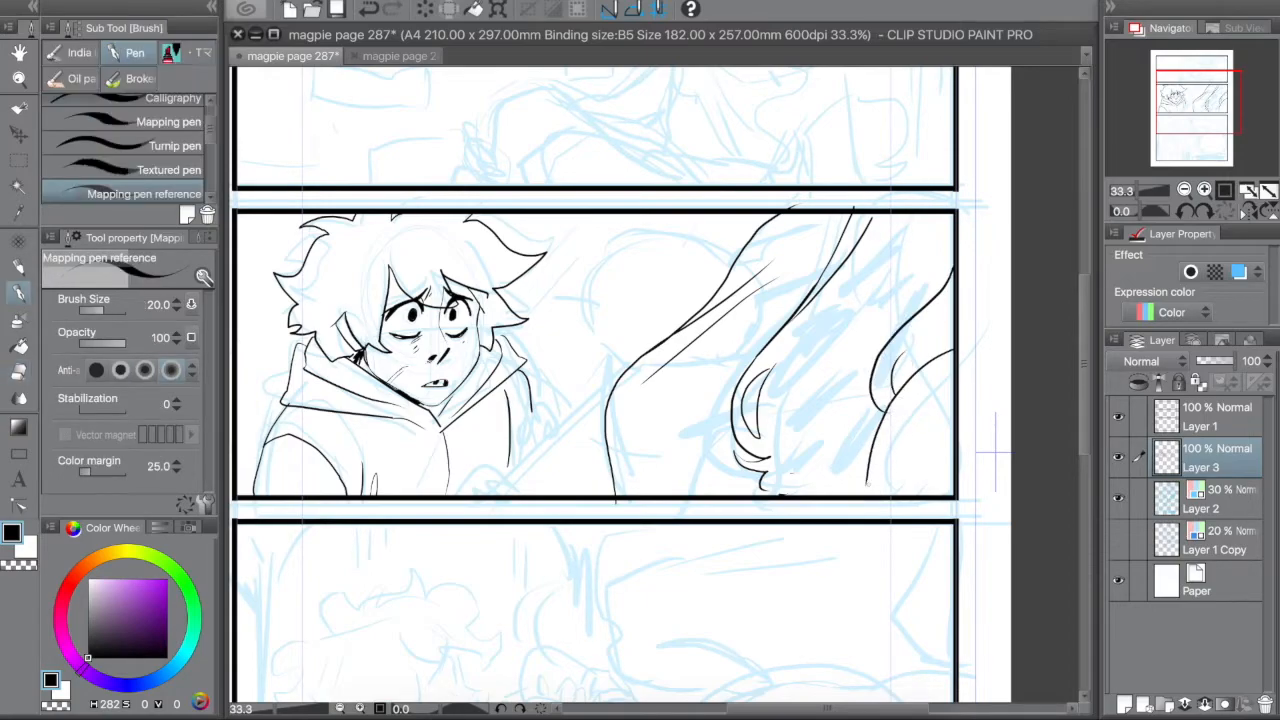
- Ink a shallow arc across the round shape in the panel's lower right corner and erase its overrun past the border
{"action": "left_click_drag", "start_coordinate": [876, 438], "coordinate": [940, 486]}
{"action": "key", "text": "ctrl+z"}
{"action": "left_click_drag", "start_coordinate": [876, 436], "coordinate": [965, 459]}
{"action": "key", "text": "e"}
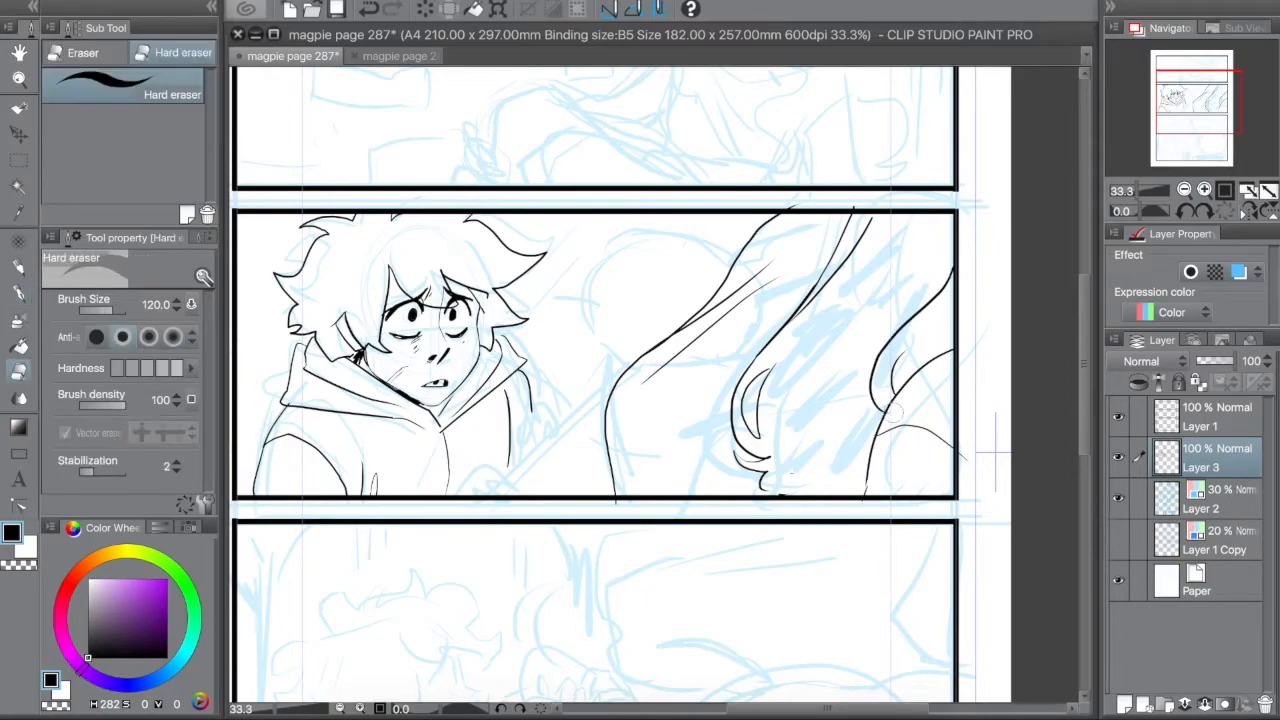
{"action": "key", "text": "p"}
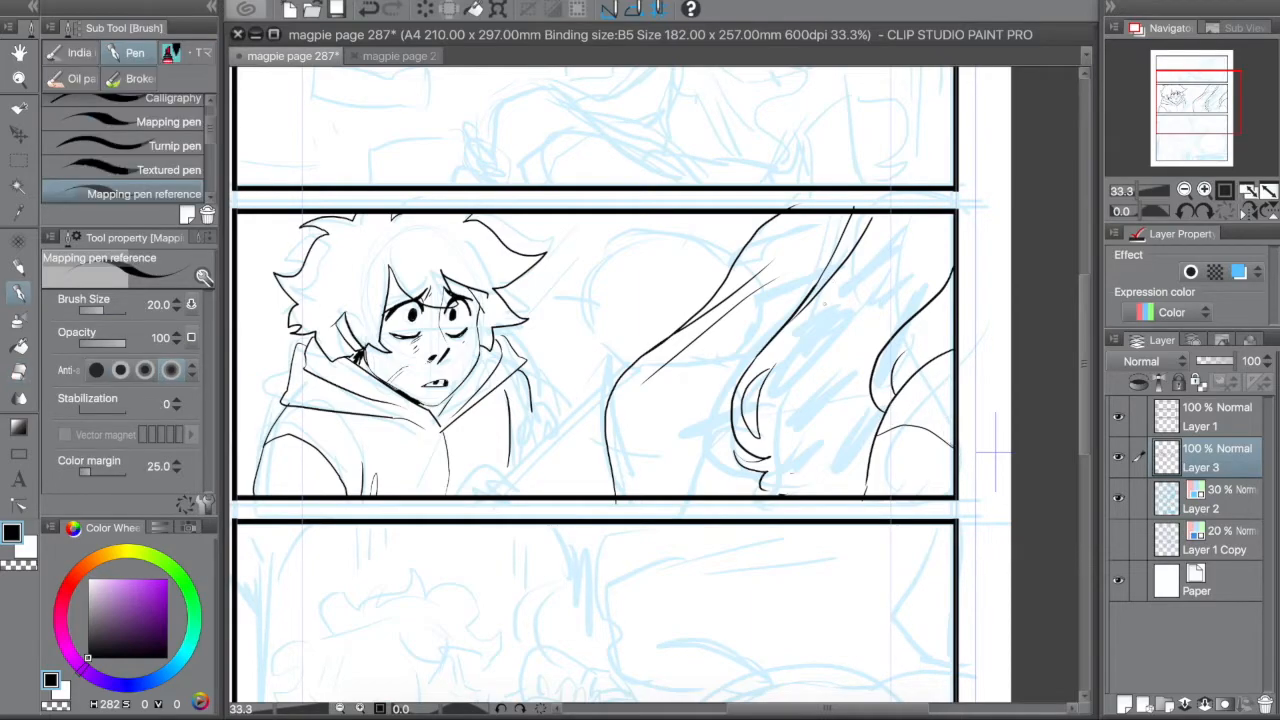
- Ink elongated oval strands and short accent marks over the foreground shape, following the sketched hatching
{"action": "mouse_move", "coordinate": [892, 229]}
{"action": "left_mouse_down"}
{"action": "mouse_move", "coordinate": [822, 316]}
{"action": "mouse_move", "coordinate": [913, 227]}
{"action": "mouse_move", "coordinate": [918, 286]}
{"action": "mouse_move", "coordinate": [953, 262]}
{"action": "left_mouse_up"}
{"action": "left_click_drag", "start_coordinate": [888, 297], "coordinate": [864, 326]}
{"action": "left_click_drag", "start_coordinate": [869, 400], "coordinate": [815, 467]}
{"action": "left_click_drag", "start_coordinate": [952, 319], "coordinate": [952, 351]}
{"action": "mouse_move", "coordinate": [820, 333]}
{"action": "left_mouse_down"}
{"action": "mouse_move", "coordinate": [711, 368]}
{"action": "mouse_move", "coordinate": [857, 326]}
{"action": "left_mouse_up"}
{"action": "left_click_drag", "start_coordinate": [826, 380], "coordinate": [838, 376]}
{"action": "left_click_drag", "start_coordinate": [733, 430], "coordinate": [724, 455]}
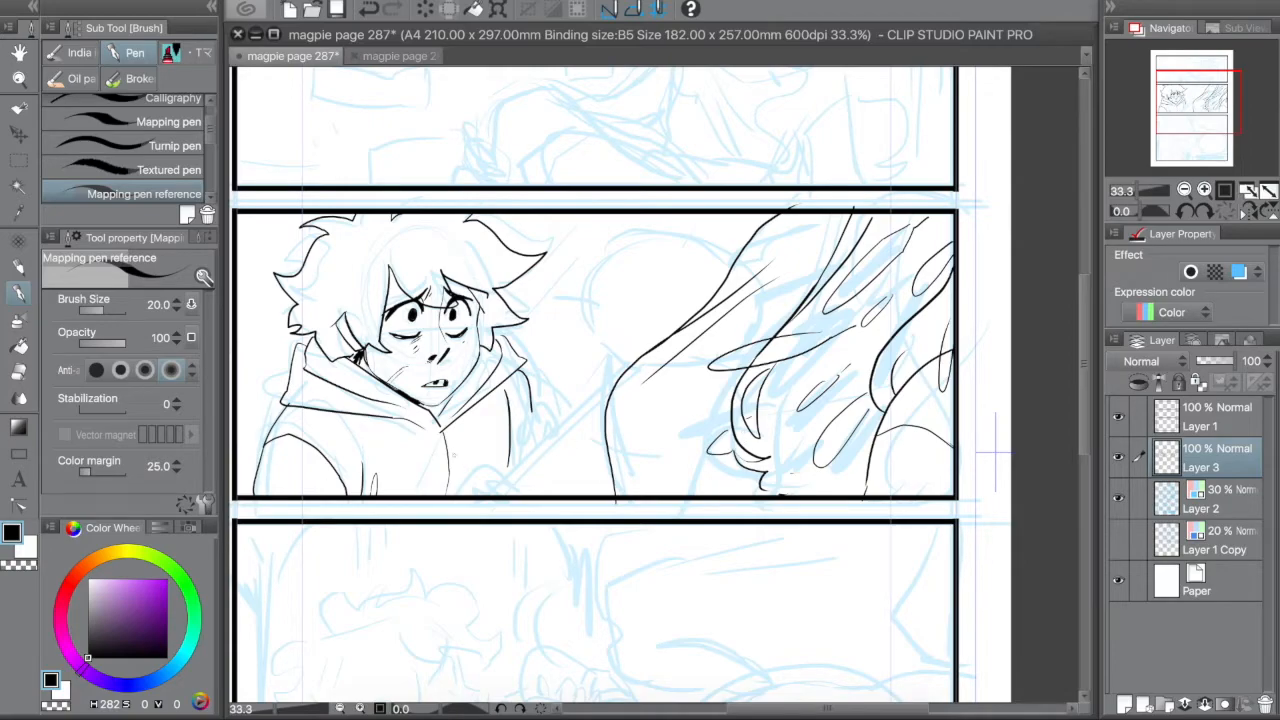
- Erase the boy's outer sleeve line below the hood and redraw it down to the panel border
{"action": "key", "text": "e"}
{"action": "mouse_move", "coordinate": [290, 406]}
{"action": "left_mouse_down"}
{"action": "mouse_move", "coordinate": [256, 496]}
{"action": "mouse_move", "coordinate": [267, 492]}
{"action": "left_mouse_up"}
{"action": "key", "text": "p"}
{"action": "key", "text": "e"}
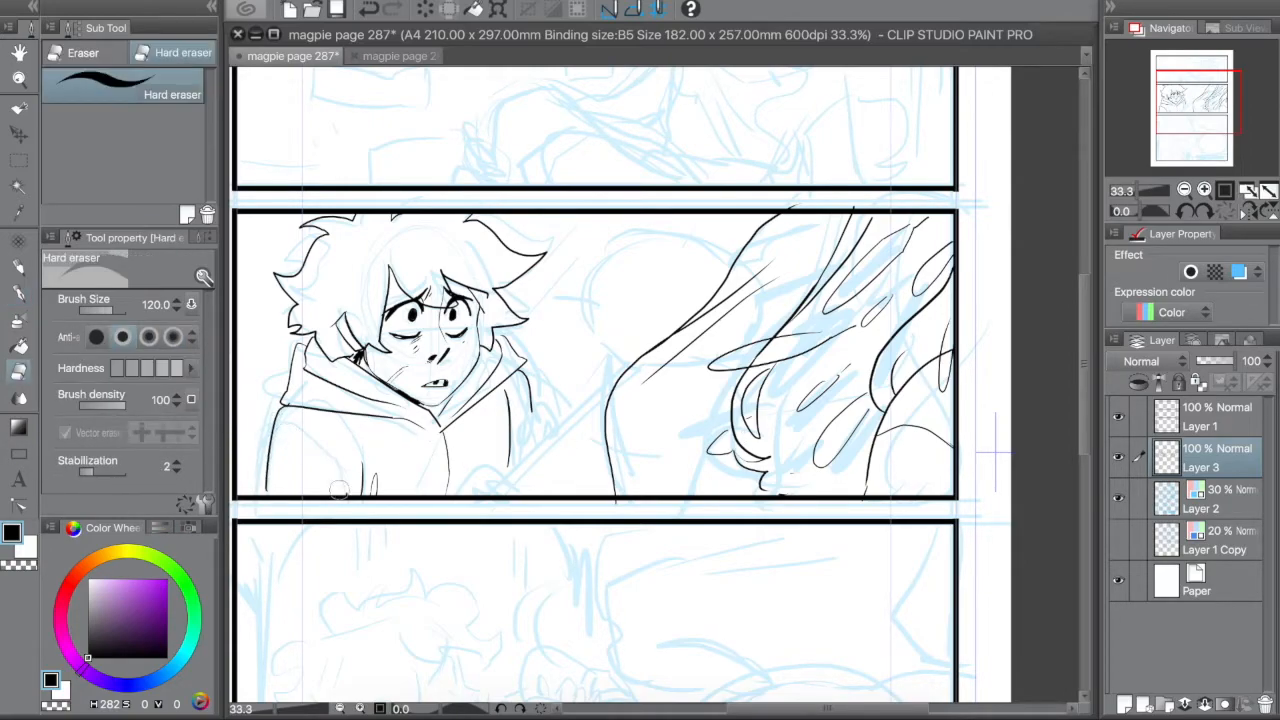
{"action": "left_click_drag", "start_coordinate": [286, 408], "coordinate": [256, 496]}
- Redraw the curved inner sleeve line and add fold strokes along the jacket front and far shoulder
{"action": "key", "text": "p"}
{"action": "left_click_drag", "start_coordinate": [270, 432], "coordinate": [347, 491]}
{"action": "key", "text": "ctrl+z"}
{"action": "left_click_drag", "start_coordinate": [272, 430], "coordinate": [347, 495]}
{"action": "key", "text": "e"}
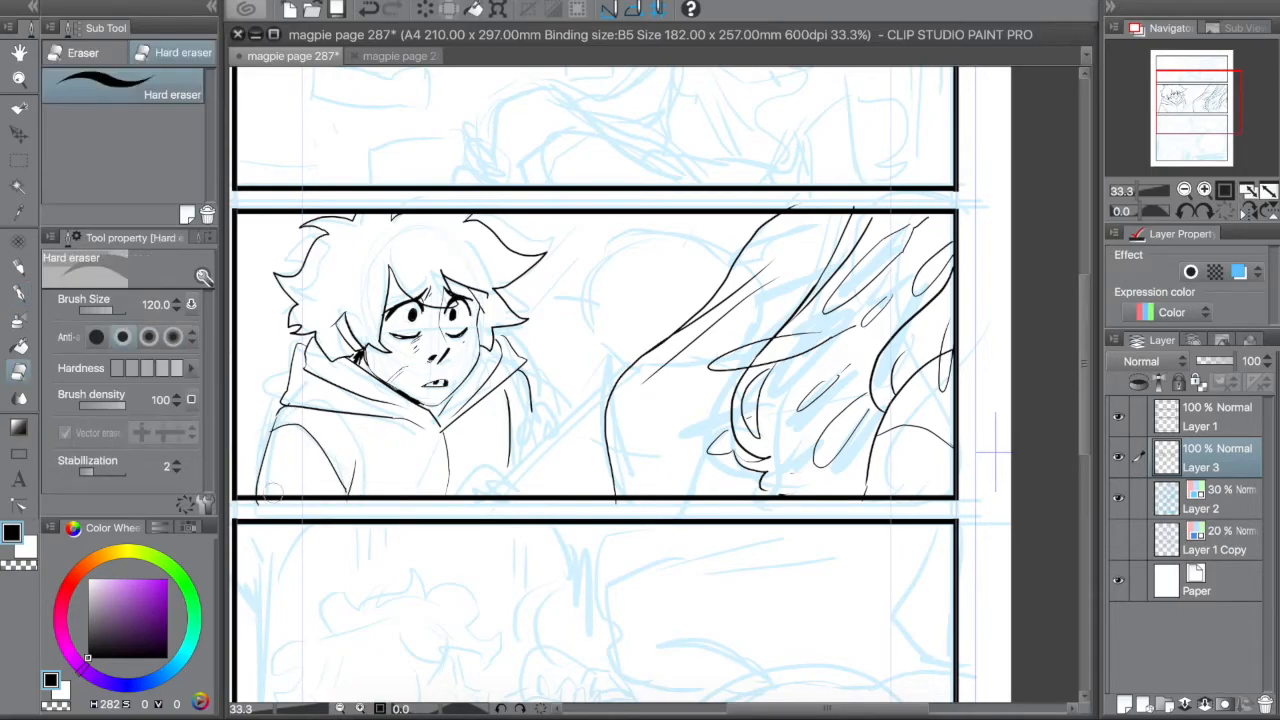
{"action": "key", "text": "p"}
{"action": "mouse_move", "coordinate": [518, 390]}
{"action": "left_mouse_down"}
{"action": "mouse_move", "coordinate": [510, 430]}
{"action": "mouse_move", "coordinate": [452, 470]}
{"action": "left_mouse_up"}
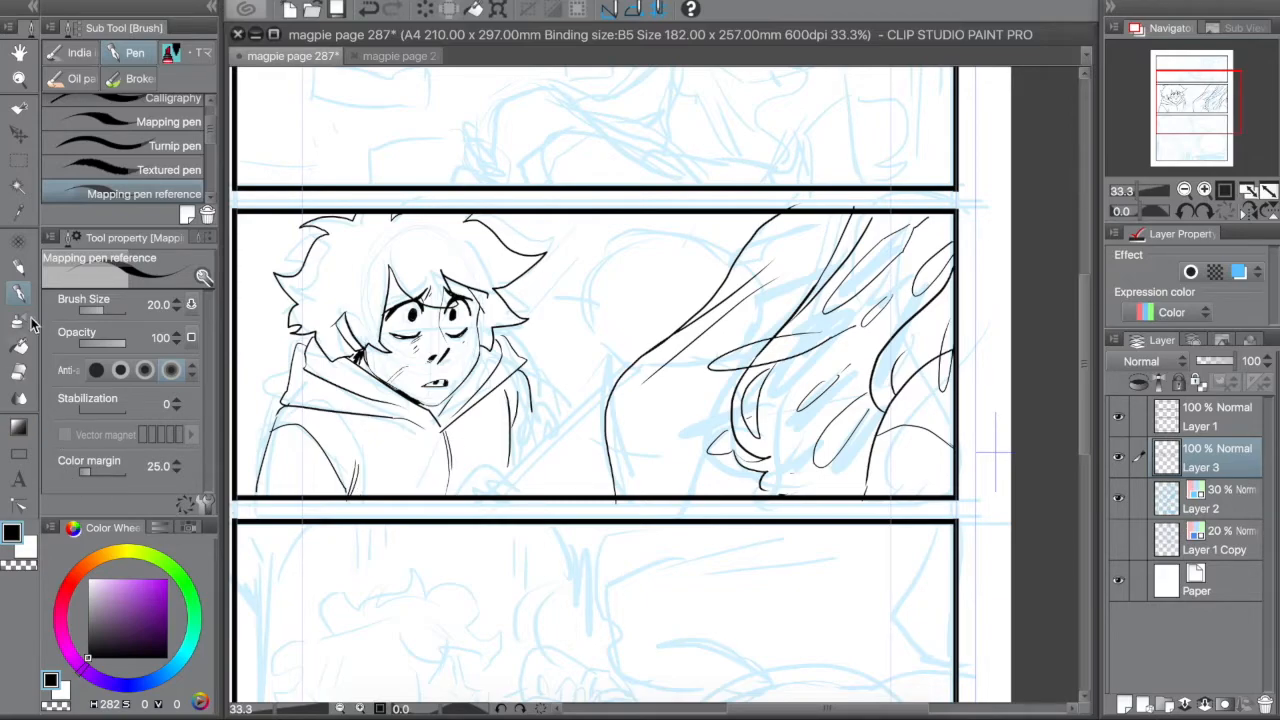
- Draw two near-parallel diagonal lines with the Straight line tool from the panel's lower border to the foreground shape
{"action": "left_click", "coordinate": [19, 454]}
{"action": "left_click_drag", "start_coordinate": [210, 112], "coordinate": [210, 106]}
{"action": "left_click", "coordinate": [174, 108]}
{"action": "left_click_drag", "start_coordinate": [474, 496], "coordinate": [726, 276]}
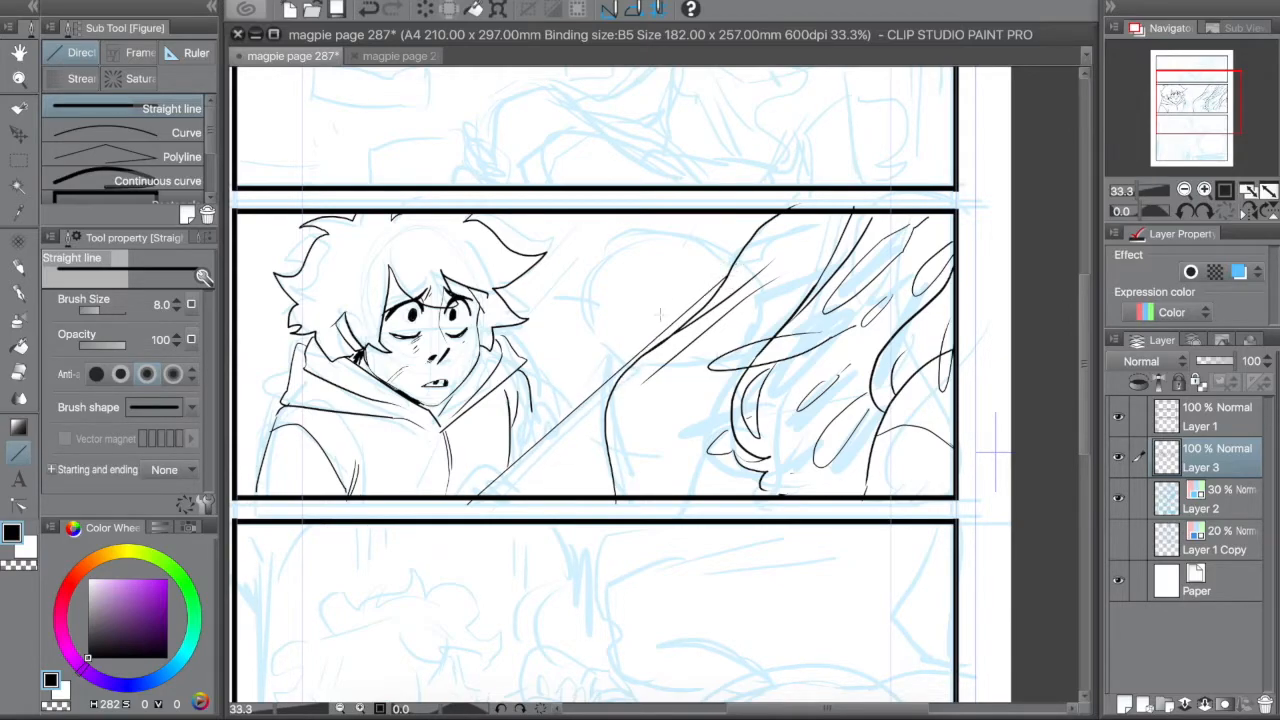
{"action": "left_click_drag", "start_coordinate": [468, 502], "coordinate": [726, 278]}
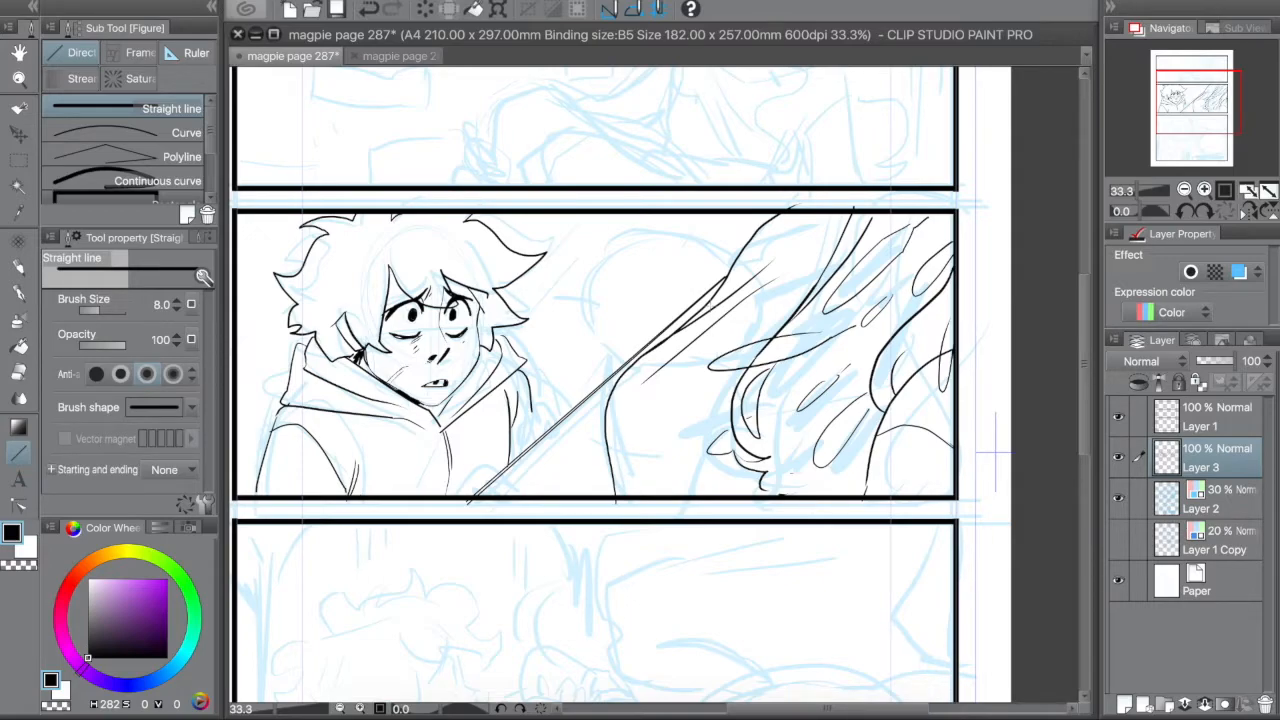
- Add a new layer and ink the boy's face profile from forehead to chin in the lowest panel
{"action": "left_click_drag", "start_coordinate": [1187, 99], "coordinate": [1181, 134]}
{"action": "left_click", "coordinate": [1125, 703]}
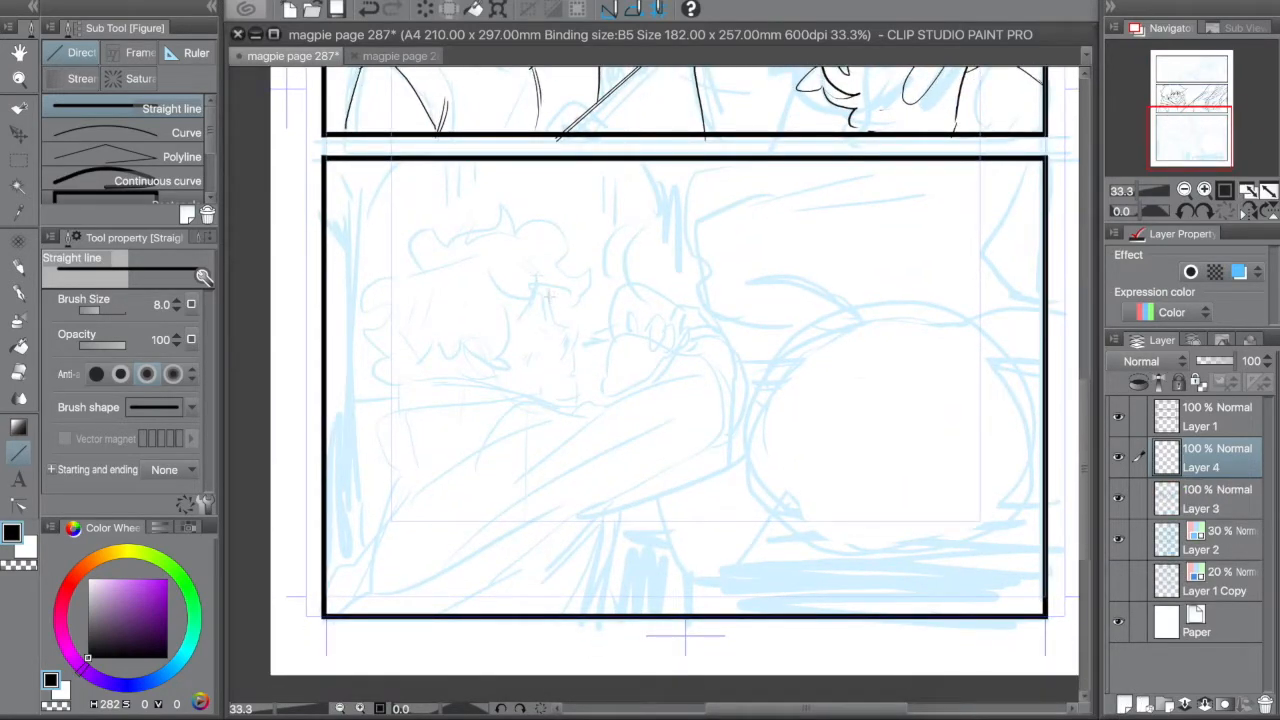
{"action": "key", "text": "p"}
{"action": "left_click_drag", "start_coordinate": [548, 290], "coordinate": [557, 317]}
{"action": "key", "text": "e"}
{"action": "left_click", "coordinate": [1204, 190]}
{"action": "left_click_drag", "start_coordinate": [1188, 130], "coordinate": [1179, 127]}
{"action": "key", "text": "p"}
{"action": "mouse_move", "coordinate": [627, 290]}
{"action": "left_mouse_down"}
{"action": "mouse_move", "coordinate": [668, 342]}
{"action": "mouse_move", "coordinate": [668, 375]}
{"action": "left_mouse_up"}
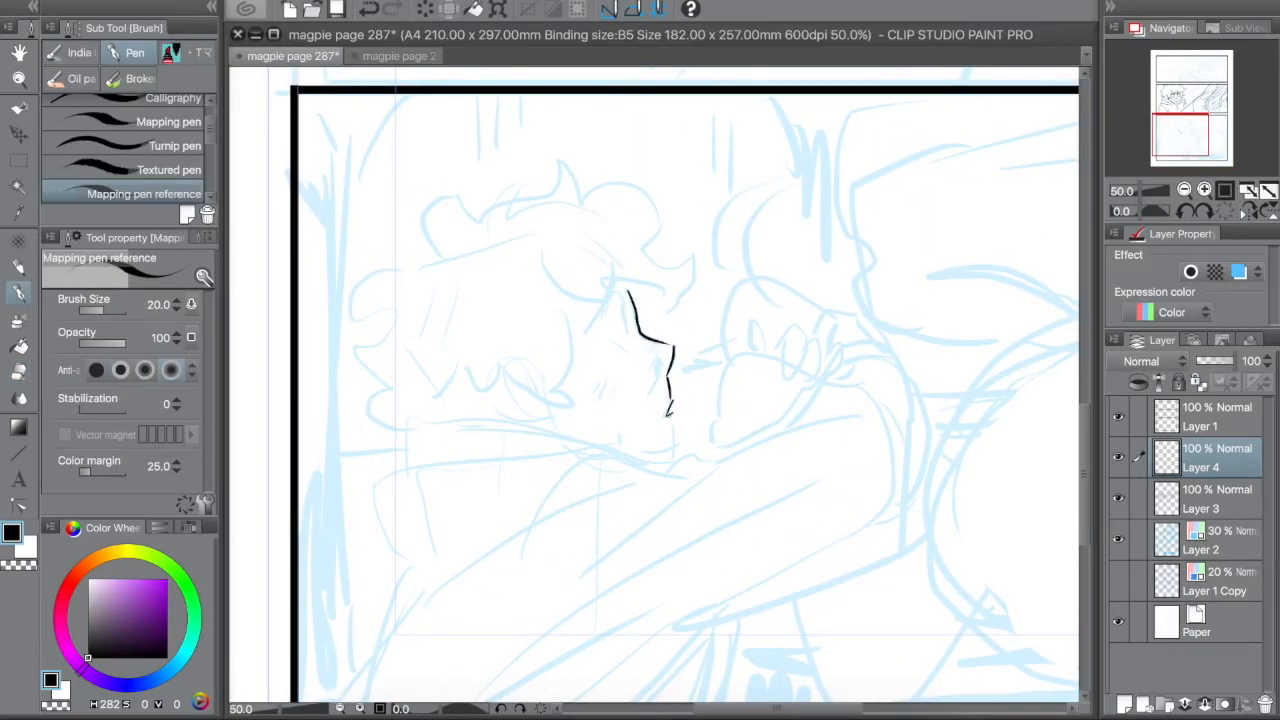
{"action": "mouse_move", "coordinate": [668, 398]}
{"action": "left_mouse_down"}
{"action": "mouse_move", "coordinate": [672, 440]}
{"action": "mouse_move", "coordinate": [618, 452]}
{"action": "left_mouse_up"}
- Ink the boy's thick slanted eye and lashes, and add short vertical shading strokes on his cheek
{"action": "mouse_move", "coordinate": [615, 286]}
{"action": "left_mouse_down"}
{"action": "mouse_move", "coordinate": [626, 302]}
{"action": "mouse_move", "coordinate": [602, 330]}
{"action": "mouse_move", "coordinate": [637, 345]}
{"action": "mouse_move", "coordinate": [623, 348]}
{"action": "left_mouse_up"}
{"action": "key", "text": "ctrl+z"}
{"action": "key", "text": "e"}
{"action": "key", "text": "p"}
{"action": "key", "text": "ctrl+z"}
{"action": "mouse_move", "coordinate": [618, 267]}
{"action": "left_mouse_down"}
{"action": "mouse_move", "coordinate": [593, 313]}
{"action": "mouse_move", "coordinate": [619, 287]}
{"action": "left_mouse_up"}
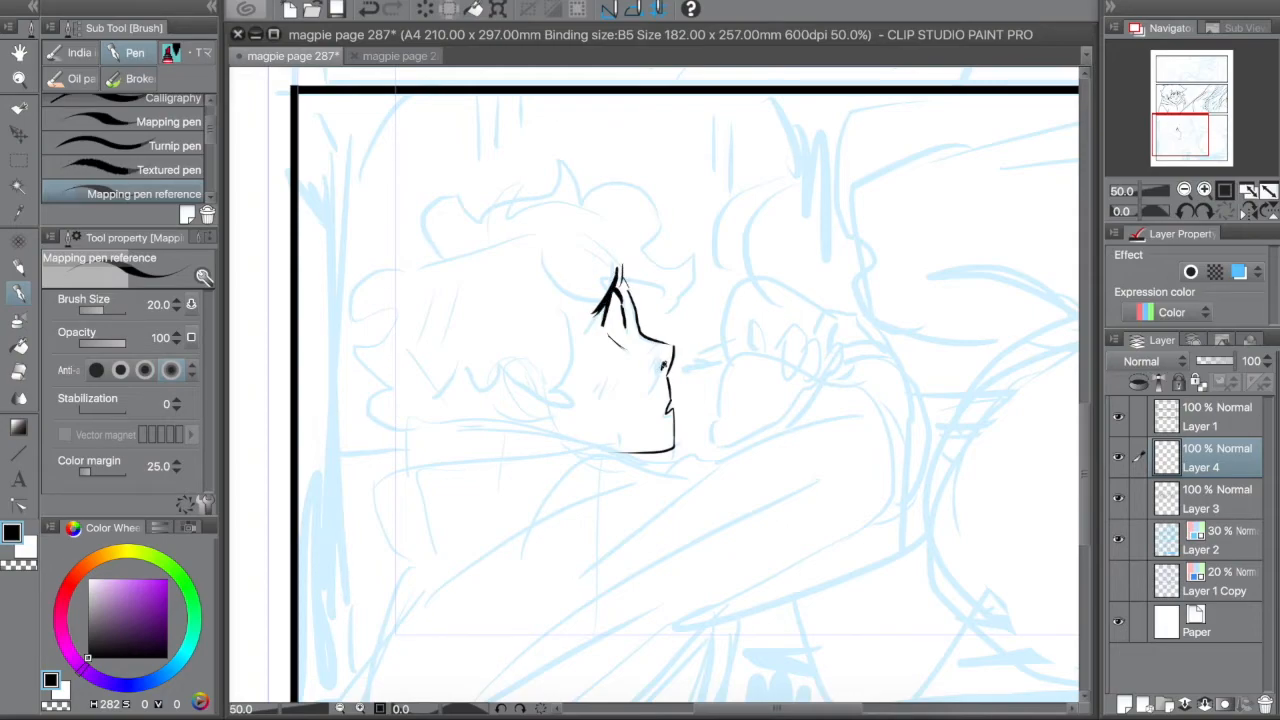
{"action": "left_click_drag", "start_coordinate": [620, 386], "coordinate": [622, 434]}
{"action": "left_click_drag", "start_coordinate": [628, 424], "coordinate": [628, 442]}
{"action": "left_click_drag", "start_coordinate": [610, 412], "coordinate": [609, 421]}
- Ink the hair strands framing the boy's face, from the temple to the cheek and across the forehead
{"action": "left_click_drag", "start_coordinate": [576, 292], "coordinate": [584, 394]}
{"action": "left_click_drag", "start_coordinate": [492, 355], "coordinate": [578, 390]}
{"action": "left_click_drag", "start_coordinate": [560, 295], "coordinate": [614, 278]}
{"action": "left_click_drag", "start_coordinate": [617, 281], "coordinate": [659, 305]}
- Ink the spiky outer outline of the boy's hair over the crown, above the forehead and down the back
{"action": "mouse_move", "coordinate": [481, 225]}
{"action": "left_mouse_down"}
{"action": "mouse_move", "coordinate": [566, 172]}
{"action": "mouse_move", "coordinate": [584, 195]}
{"action": "mouse_move", "coordinate": [662, 206]}
{"action": "left_mouse_up"}
{"action": "mouse_move", "coordinate": [630, 220]}
{"action": "left_mouse_down"}
{"action": "mouse_move", "coordinate": [706, 234]}
{"action": "mouse_move", "coordinate": [700, 336]}
{"action": "left_mouse_up"}
{"action": "left_click_drag", "start_coordinate": [417, 248], "coordinate": [444, 180]}
{"action": "mouse_move", "coordinate": [443, 181]}
{"action": "left_mouse_down"}
{"action": "mouse_move", "coordinate": [494, 168]}
{"action": "mouse_move", "coordinate": [500, 193]}
{"action": "mouse_move", "coordinate": [480, 225]}
{"action": "left_mouse_up"}
{"action": "key", "text": "e"}
{"action": "key", "text": "p"}
{"action": "mouse_move", "coordinate": [420, 256]}
{"action": "left_mouse_down"}
{"action": "mouse_move", "coordinate": [384, 292]}
{"action": "mouse_move", "coordinate": [412, 368]}
{"action": "mouse_move", "coordinate": [484, 420]}
{"action": "mouse_move", "coordinate": [548, 410]}
{"action": "left_mouse_up"}
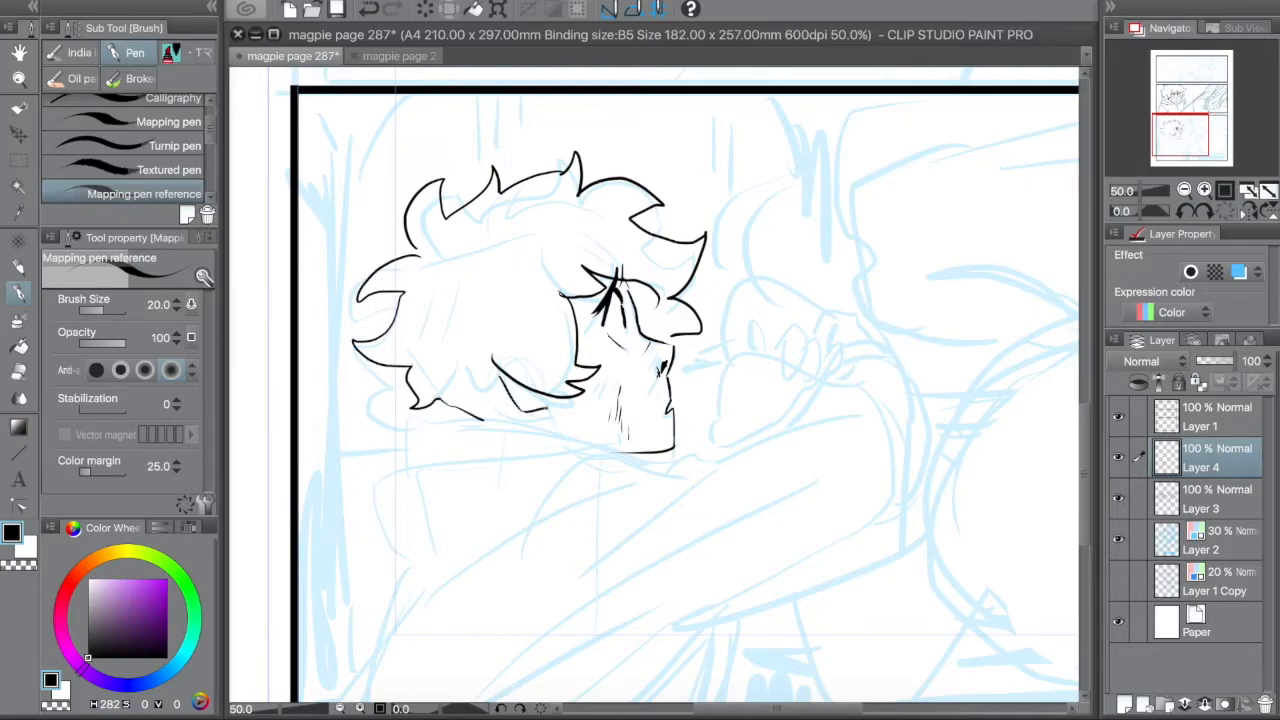
- Ink the collar band around the boy's neck, from the nape to the chin, cleaning it with the eraser
{"action": "mouse_move", "coordinate": [393, 418]}
{"action": "left_mouse_down"}
{"action": "mouse_move", "coordinate": [598, 430]}
{"action": "mouse_move", "coordinate": [661, 464]}
{"action": "left_mouse_up"}
{"action": "key", "text": "e"}
{"action": "mouse_move", "coordinate": [490, 438]}
{"action": "left_mouse_down"}
{"action": "mouse_move", "coordinate": [405, 416]}
{"action": "mouse_move", "coordinate": [411, 448]}
{"action": "mouse_move", "coordinate": [562, 449]}
{"action": "left_mouse_up"}
{"action": "key", "text": "p"}
{"action": "key", "text": "e"}
{"action": "key", "text": "p"}
- Ink the hood hanging behind the boy's neck, the sleeve seam and a diagonal fold below the chin
{"action": "mouse_move", "coordinate": [400, 452]}
{"action": "left_mouse_down"}
{"action": "mouse_move", "coordinate": [424, 562]}
{"action": "mouse_move", "coordinate": [490, 540]}
{"action": "left_mouse_up"}
{"action": "mouse_move", "coordinate": [606, 476]}
{"action": "left_mouse_down"}
{"action": "mouse_move", "coordinate": [648, 460]}
{"action": "mouse_move", "coordinate": [578, 463]}
{"action": "mouse_move", "coordinate": [482, 550]}
{"action": "mouse_move", "coordinate": [584, 600]}
{"action": "mouse_move", "coordinate": [595, 647]}
{"action": "left_mouse_up"}
{"action": "key", "text": "e"}
{"action": "key", "text": "p"}
{"action": "mouse_move", "coordinate": [668, 463]}
{"action": "left_mouse_down"}
{"action": "mouse_move", "coordinate": [692, 455]}
{"action": "mouse_move", "coordinate": [604, 556]}
{"action": "left_mouse_up"}
- Ink the raised arm's outline around the elbow and clean up its underside and the shoulder fold
{"action": "left_click_drag", "start_coordinate": [706, 458], "coordinate": [855, 411]}
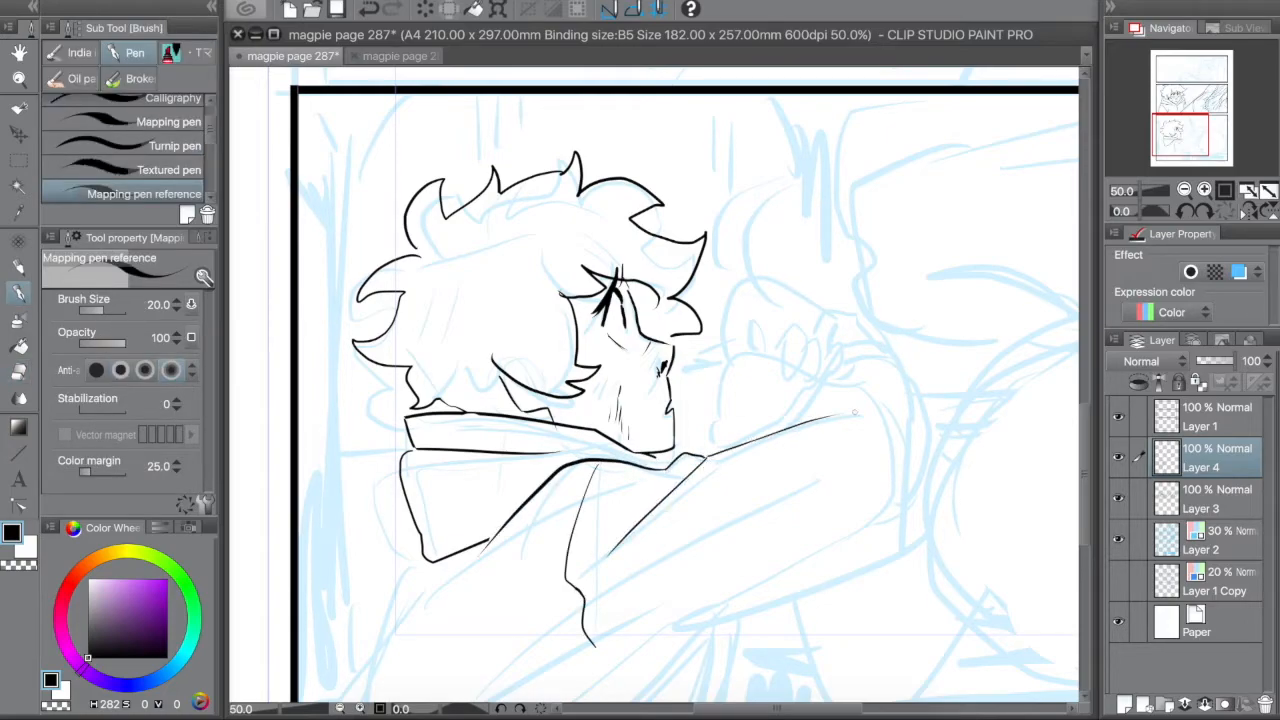
{"action": "left_click_drag", "start_coordinate": [738, 618], "coordinate": [626, 664]}
{"action": "left_click_drag", "start_coordinate": [722, 624], "coordinate": [857, 565]}
{"action": "key", "text": "ctrl+z"}
{"action": "left_click_drag", "start_coordinate": [850, 413], "coordinate": [757, 596]}
{"action": "key", "text": "e"}
{"action": "mouse_move", "coordinate": [632, 668]}
{"action": "left_mouse_down"}
{"action": "mouse_move", "coordinate": [723, 624]}
{"action": "mouse_move", "coordinate": [612, 670]}
{"action": "mouse_move", "coordinate": [686, 600]}
{"action": "left_mouse_up"}
{"action": "key", "text": "p"}
{"action": "key", "text": "e"}
{"action": "left_click_drag", "start_coordinate": [706, 459], "coordinate": [597, 550]}
{"action": "key", "text": "p"}
- Ink the jacket's back line down from the hood and the short flared stroke at its lower end
{"action": "key", "text": "space"}
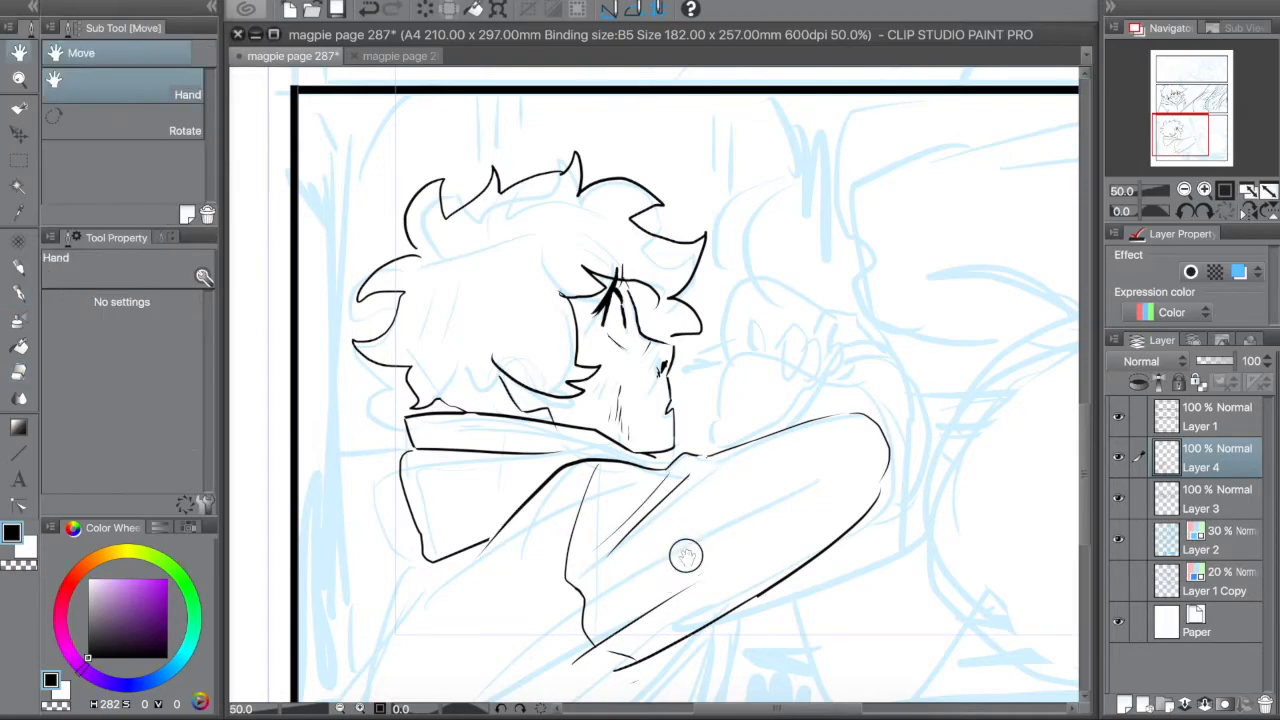
{"action": "left_click_drag", "start_coordinate": [676, 568], "coordinate": [831, 442]}
{"action": "key", "text": "e"}
{"action": "mouse_move", "coordinate": [703, 359]}
{"action": "left_mouse_down"}
{"action": "mouse_move", "coordinate": [594, 434]}
{"action": "mouse_move", "coordinate": [592, 411]}
{"action": "mouse_move", "coordinate": [581, 431]}
{"action": "mouse_move", "coordinate": [575, 418]}
{"action": "mouse_move", "coordinate": [533, 588]}
{"action": "left_mouse_up"}
{"action": "key", "text": "p"}
{"action": "key", "text": "e"}
{"action": "key", "text": "p"}
{"action": "left_click_drag", "start_coordinate": [474, 630], "coordinate": [536, 585]}
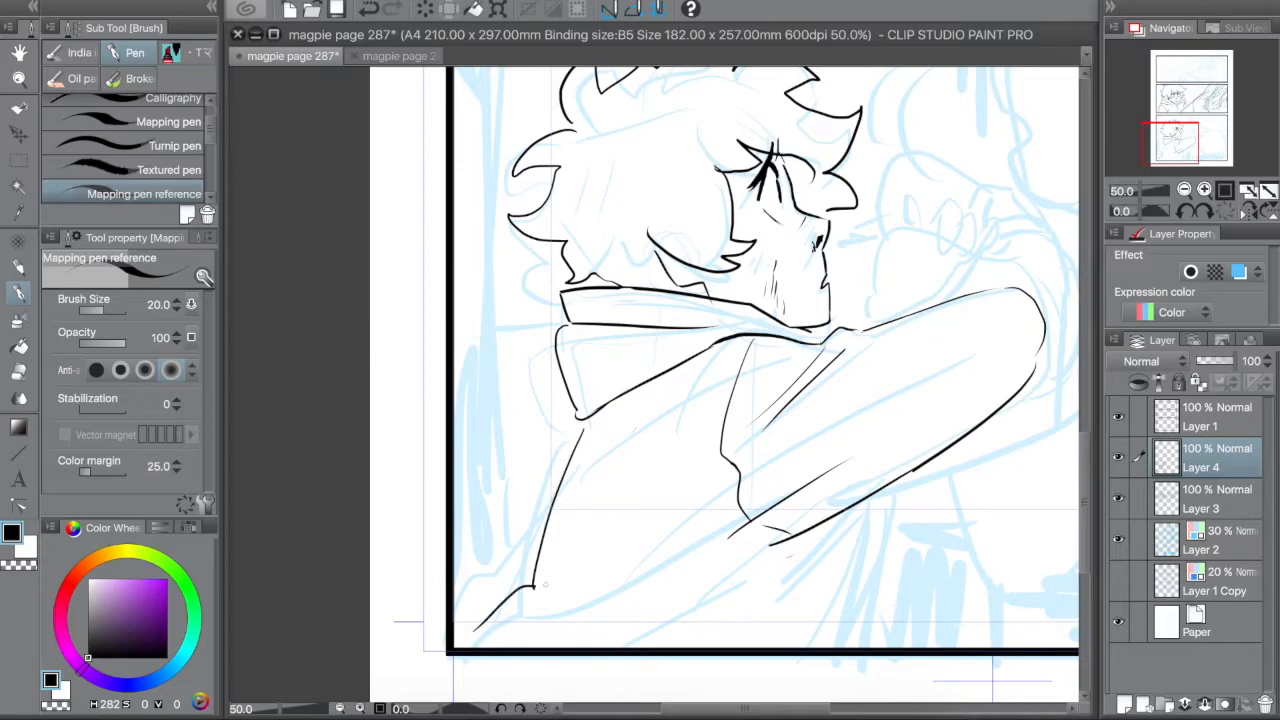
- Ink a hem fold and the jacket's front edge, redrawing the front edge and lower back stroke past the panel border
{"action": "left_click_drag", "start_coordinate": [858, 505], "coordinate": [791, 687]}
{"action": "left_click_drag", "start_coordinate": [550, 579], "coordinate": [703, 522]}
{"action": "key", "text": "e"}
{"action": "mouse_move", "coordinate": [545, 578]}
{"action": "left_mouse_down"}
{"action": "mouse_move", "coordinate": [453, 662]}
{"action": "mouse_move", "coordinate": [490, 632]}
{"action": "mouse_move", "coordinate": [465, 668]}
{"action": "left_mouse_up"}
{"action": "key", "text": "p"}
{"action": "key", "text": "e"}
{"action": "mouse_move", "coordinate": [858, 505]}
{"action": "left_mouse_down"}
{"action": "mouse_move", "coordinate": [795, 685]}
{"action": "mouse_move", "coordinate": [810, 660]}
{"action": "left_mouse_up"}
{"action": "key", "text": "p"}
{"action": "left_click_drag", "start_coordinate": [864, 501], "coordinate": [806, 680]}
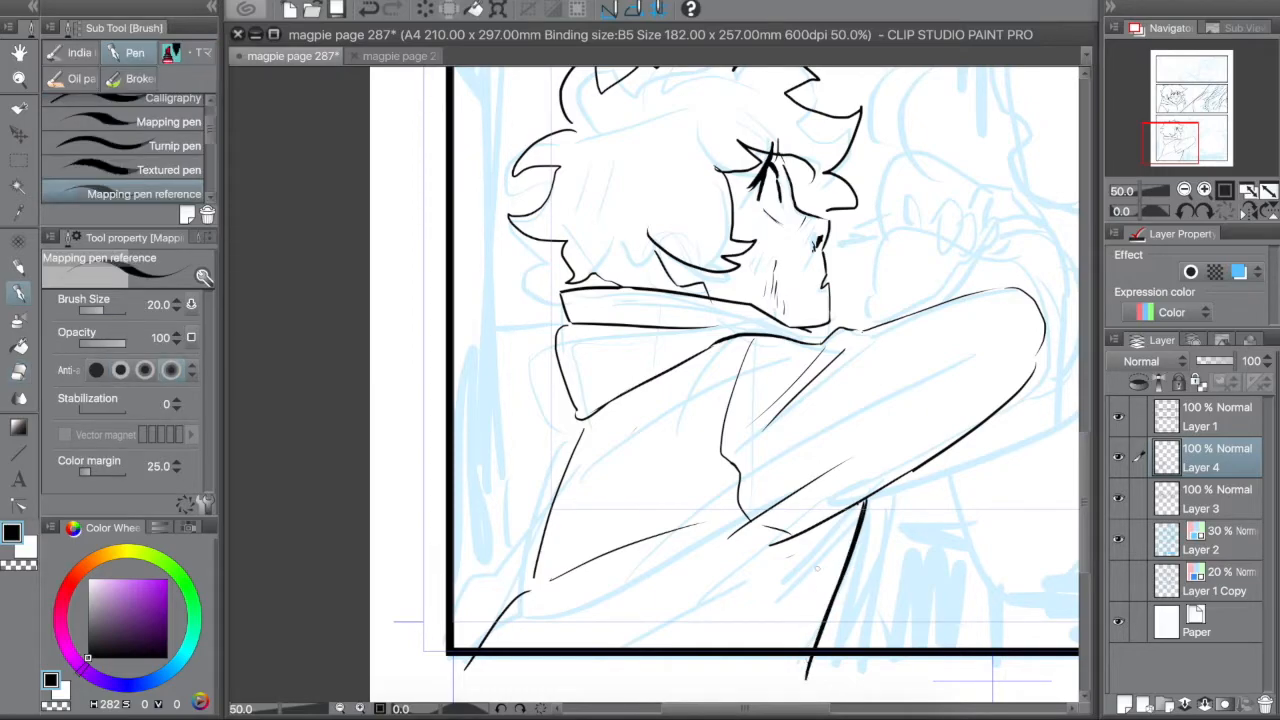
- Add long fold lines across the jacket's lower back and below the arm, and tidy the hair at the nape
{"action": "left_click_drag", "start_coordinate": [533, 578], "coordinate": [624, 540]}
{"action": "left_click_drag", "start_coordinate": [769, 549], "coordinate": [665, 621]}
{"action": "left_click_drag", "start_coordinate": [731, 527], "coordinate": [548, 600]}
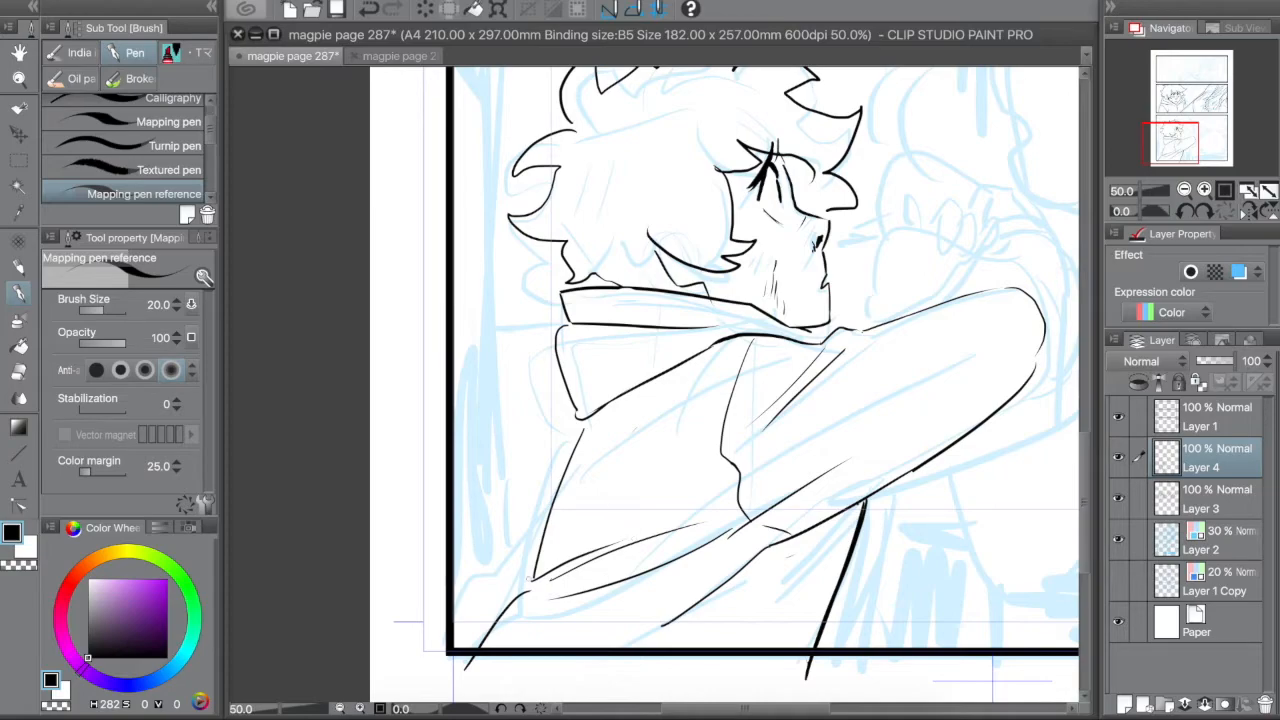
{"action": "key", "text": "e"}
{"action": "key", "text": "p"}
{"action": "key", "text": "e"}
{"action": "left_click_drag", "start_coordinate": [660, 257], "coordinate": [683, 281]}
{"action": "key", "text": "p"}
- Erase the jacket's back line and redraw it from the hood down to the panel's lower border
{"action": "left_click", "coordinate": [1184, 190]}
{"action": "left_click", "coordinate": [1179, 142]}
{"action": "key", "text": "e"}
{"action": "key", "text": "p"}
{"action": "mouse_move", "coordinate": [525, 425]}
{"action": "left_mouse_down"}
{"action": "mouse_move", "coordinate": [470, 562]}
{"action": "mouse_move", "coordinate": [472, 532]}
{"action": "left_mouse_up"}
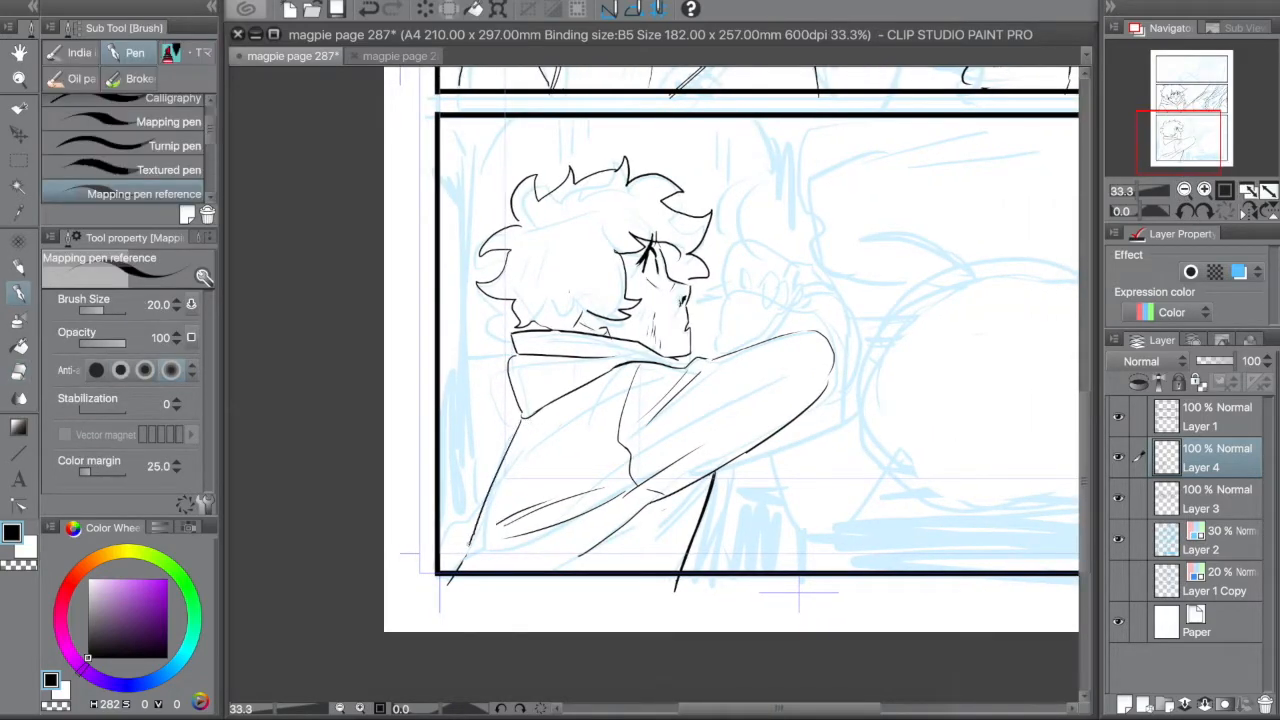
{"action": "key", "text": "e"}
{"action": "left_click_drag", "start_coordinate": [500, 462], "coordinate": [466, 552]}
{"action": "left_click_drag", "start_coordinate": [530, 420], "coordinate": [496, 478]}
{"action": "key", "text": "p"}
{"action": "left_click_drag", "start_coordinate": [522, 418], "coordinate": [460, 586]}
- Reshape the jacket's front edge to end at the panel border and add a diagonal fold beside it
{"action": "key", "text": "e"}
{"action": "left_click_drag", "start_coordinate": [722, 478], "coordinate": [688, 570]}
{"action": "key", "text": "p"}
{"action": "left_click_drag", "start_coordinate": [673, 497], "coordinate": [623, 560]}
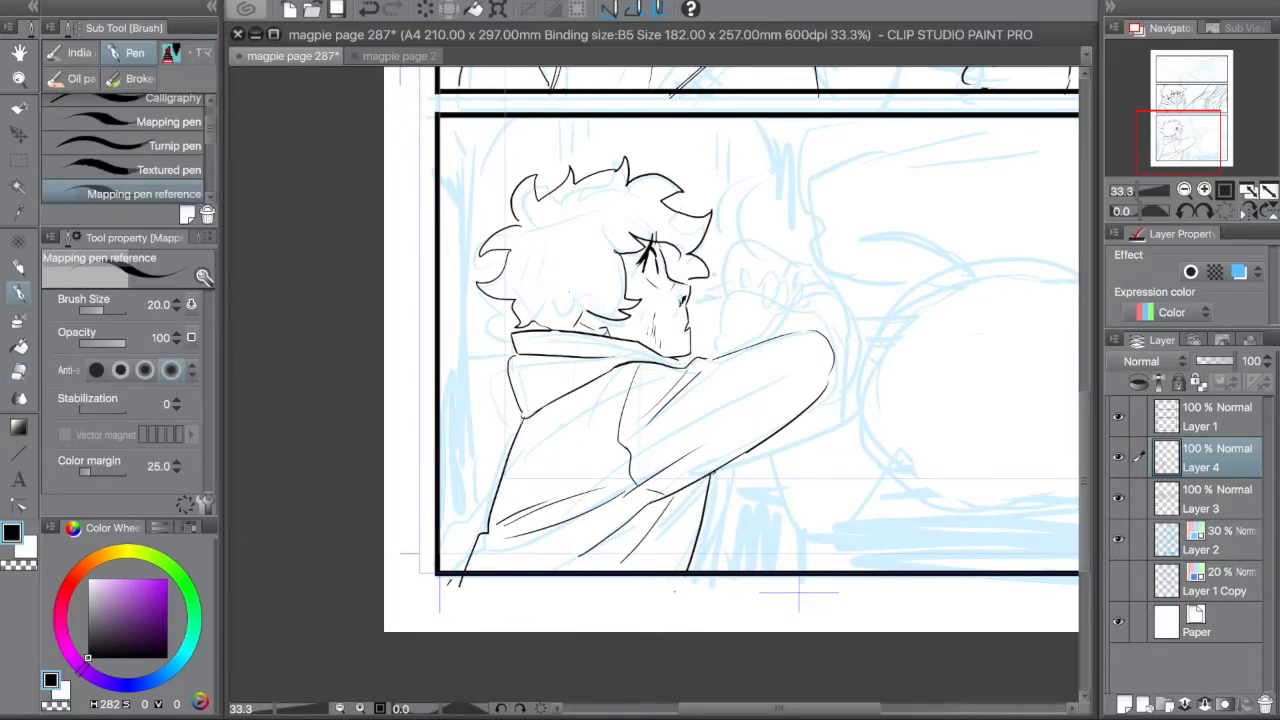
- Lasso the boy's head, shift it slightly down toward his arm and scale its height to 96%
{"action": "key", "text": "e"}
{"action": "left_click", "coordinate": [20, 159]}
{"action": "left_click", "coordinate": [138, 129]}
{"action": "mouse_move", "coordinate": [583, 131]}
{"action": "left_mouse_down"}
{"action": "mouse_move", "coordinate": [455, 284]}
{"action": "mouse_move", "coordinate": [506, 329]}
{"action": "mouse_move", "coordinate": [593, 326]}
{"action": "mouse_move", "coordinate": [678, 358]}
{"action": "mouse_move", "coordinate": [693, 354]}
{"action": "mouse_move", "coordinate": [724, 172]}
{"action": "mouse_move", "coordinate": [696, 160]}
{"action": "left_mouse_up"}
{"action": "key", "text": "ctrl+t"}
{"action": "left_click_drag", "start_coordinate": [623, 227], "coordinate": [635, 236]}
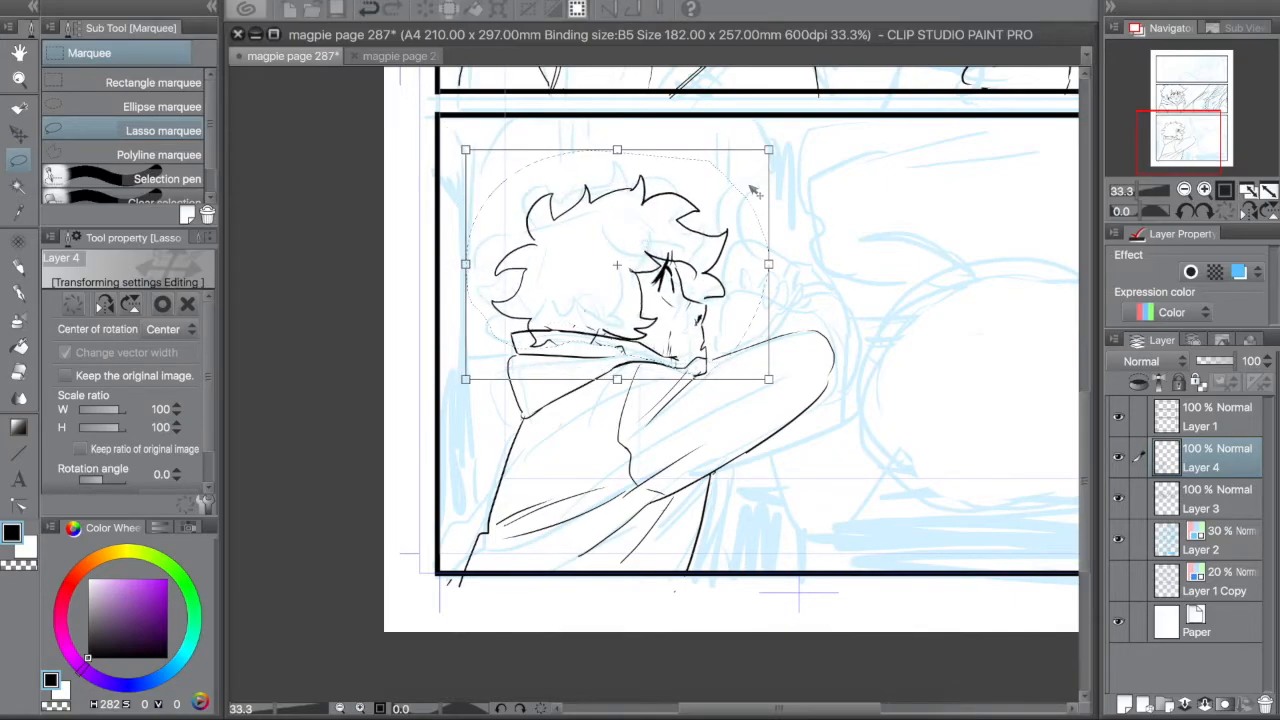
{"action": "left_click_drag", "start_coordinate": [617, 149], "coordinate": [619, 158]}
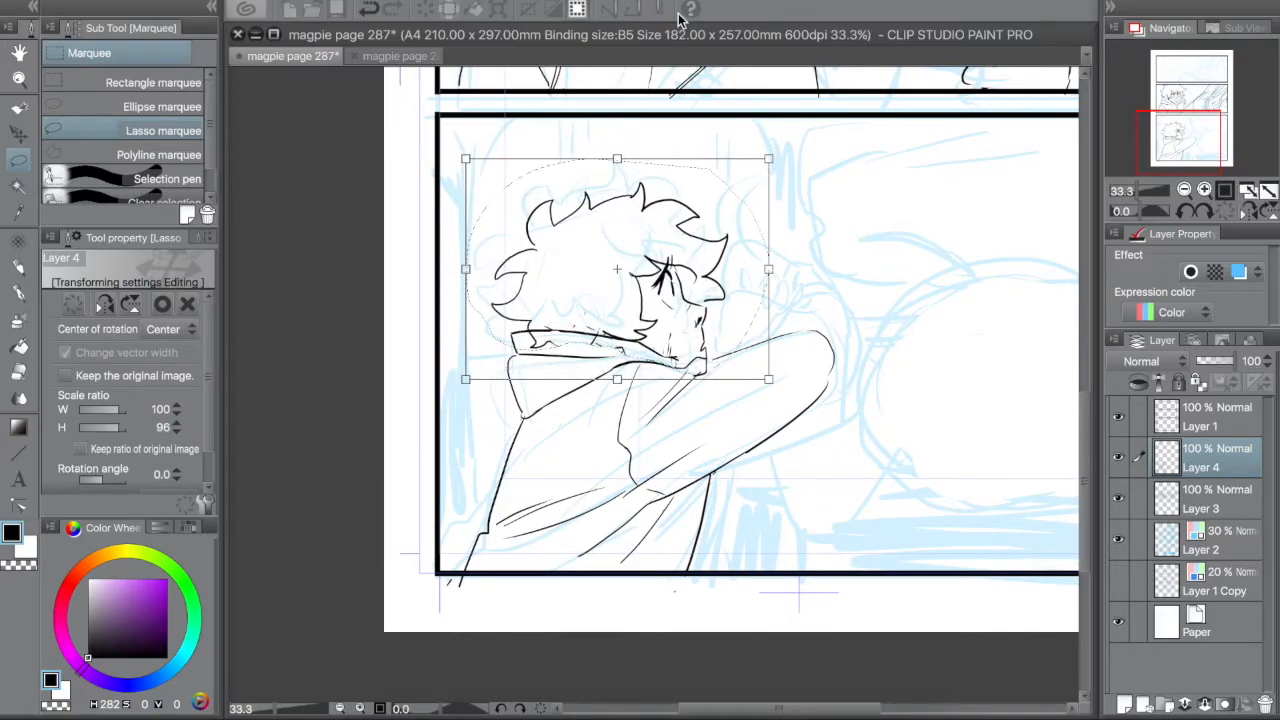
{"action": "key", "text": "Return"}
- Erase the head lines overlapping the collar and redraw the collar and shoulder lines beneath the chin
{"action": "key", "text": "e"}
{"action": "mouse_move", "coordinate": [620, 349]}
{"action": "left_mouse_down"}
{"action": "mouse_move", "coordinate": [592, 330]}
{"action": "mouse_move", "coordinate": [545, 328]}
{"action": "mouse_move", "coordinate": [530, 342]}
{"action": "mouse_move", "coordinate": [542, 329]}
{"action": "mouse_move", "coordinate": [618, 338]}
{"action": "left_mouse_up"}
{"action": "key", "text": "p"}
{"action": "key", "text": "e"}
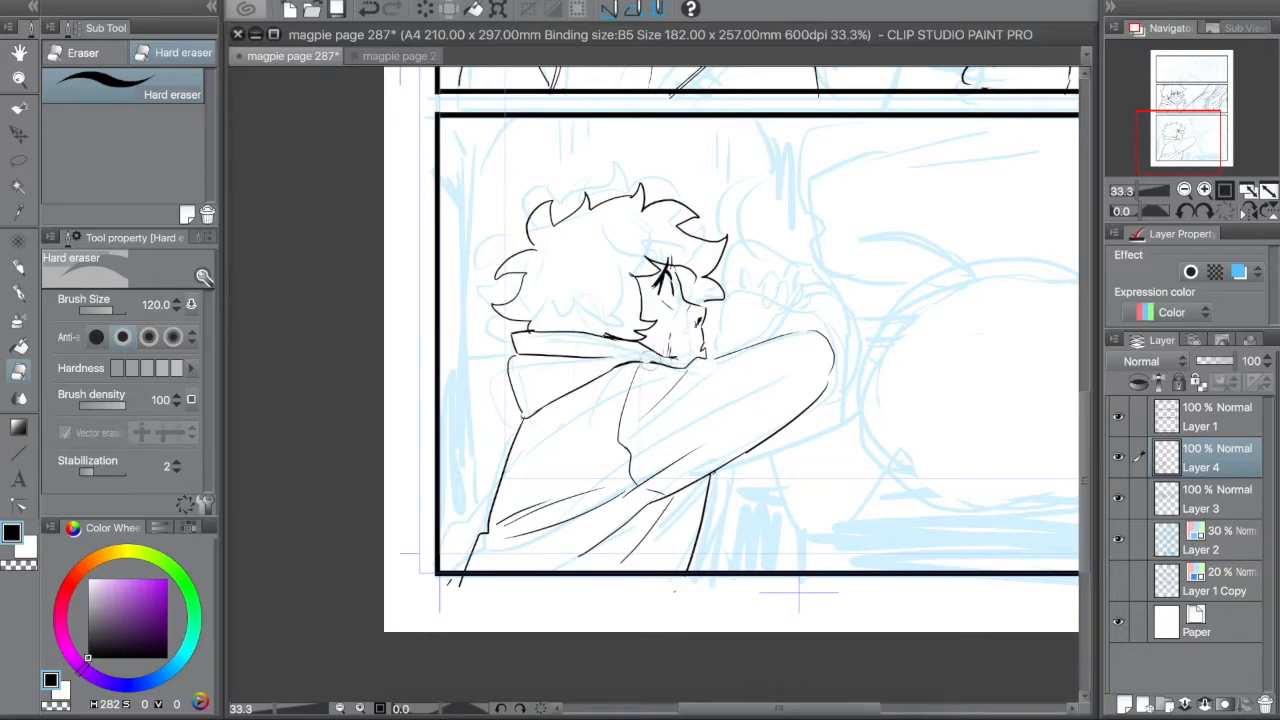
{"action": "key", "text": "p"}
{"action": "key", "text": "e"}
{"action": "key", "text": "p"}
{"action": "key", "text": "e"}
{"action": "key", "text": "p"}
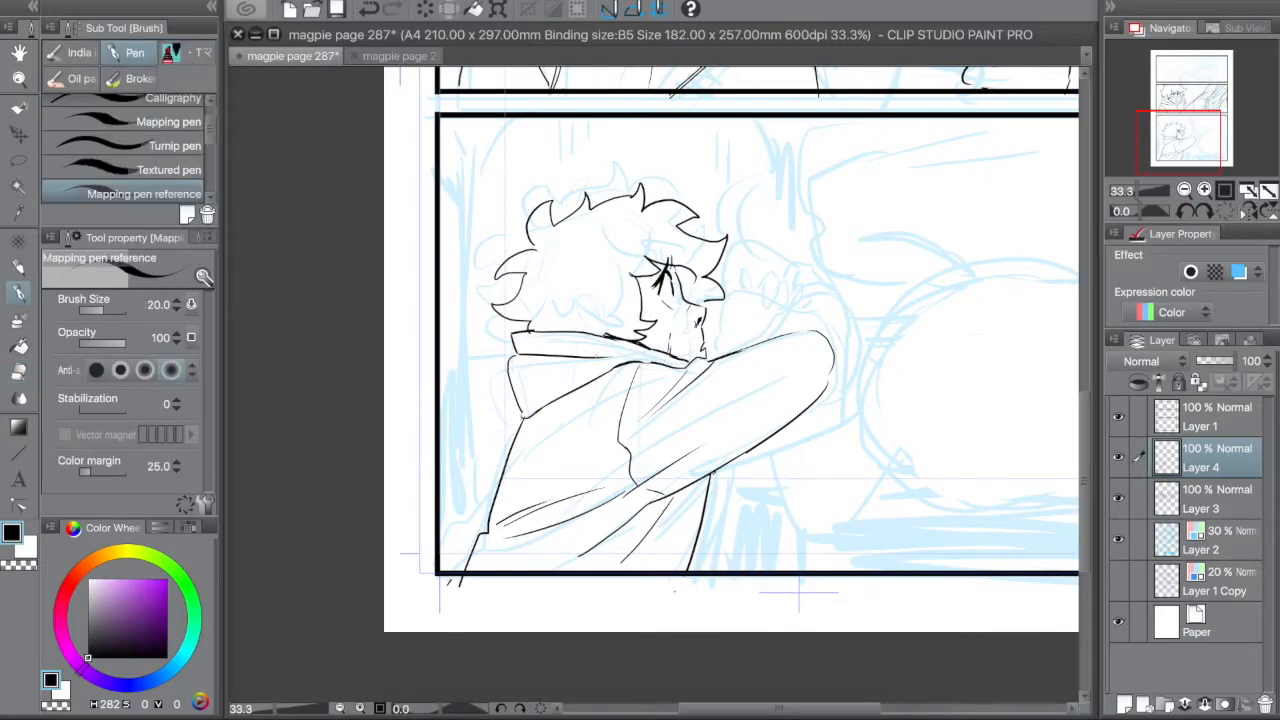
- Ink the outline of the boy's raised hand above the forearm and undo the last stroke
{"action": "key", "text": "space"}
{"action": "left_click_drag", "start_coordinate": [719, 329], "coordinate": [592, 507]}
{"action": "key", "text": "minus"}
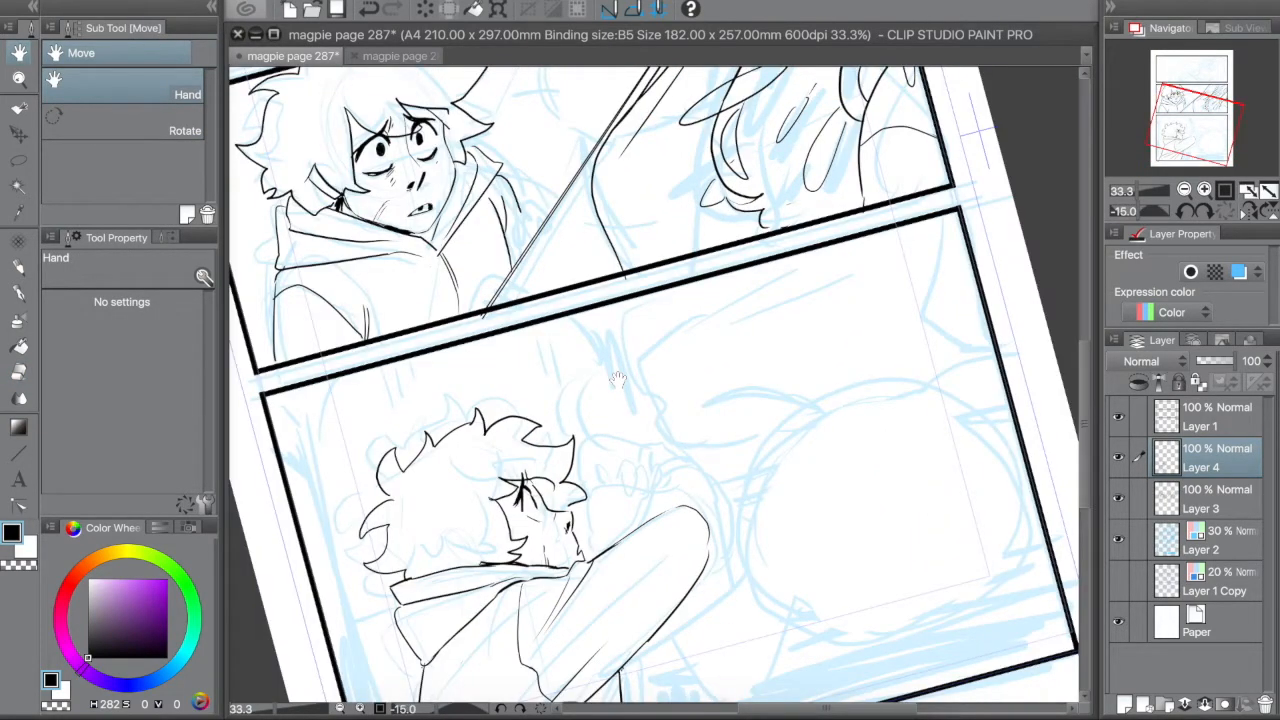
{"action": "left_click", "coordinate": [1217, 211]}
{"action": "left_click_drag", "start_coordinate": [1205, 125], "coordinate": [1200, 141]}
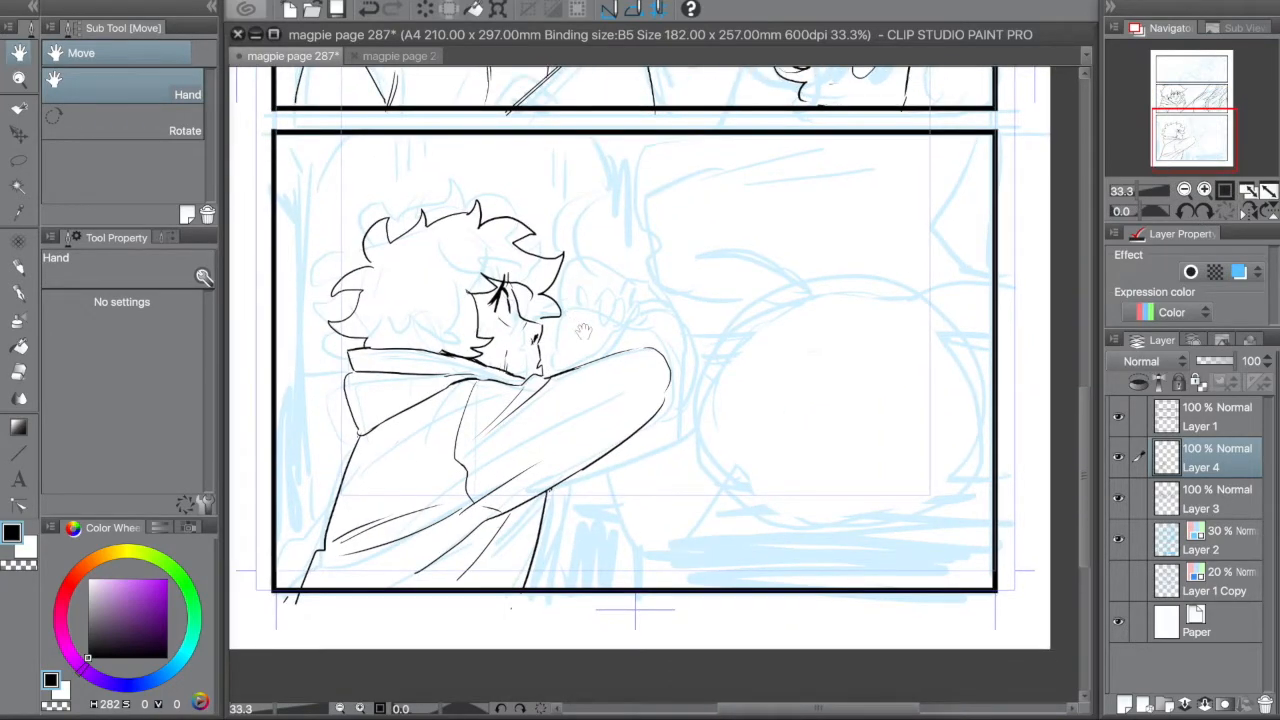
{"action": "key", "text": "p"}
{"action": "left_click_drag", "start_coordinate": [630, 345], "coordinate": [566, 343]}
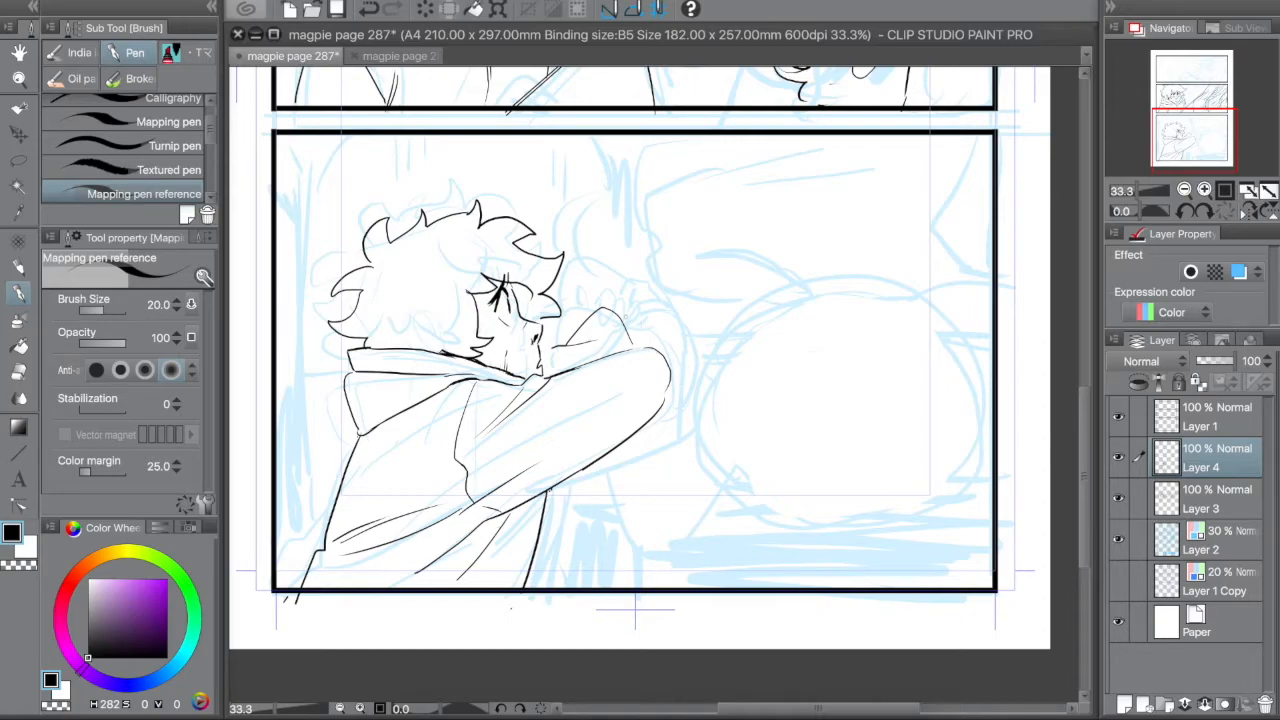
{"action": "key", "text": "super+z"}
- Ink the curled fingers on the raised hand and clean up the wrist line near the face
{"action": "mouse_move", "coordinate": [657, 323]}
{"action": "left_mouse_down"}
{"action": "mouse_move", "coordinate": [645, 347]}
{"action": "mouse_move", "coordinate": [634, 326]}
{"action": "mouse_move", "coordinate": [664, 346]}
{"action": "left_mouse_up"}
{"action": "key", "text": "e"}
{"action": "key", "text": "p"}
{"action": "left_click_drag", "start_coordinate": [612, 296], "coordinate": [611, 313]}
{"action": "key", "text": "e"}
{"action": "left_click_drag", "start_coordinate": [600, 333], "coordinate": [560, 348]}
{"action": "key", "text": "p"}
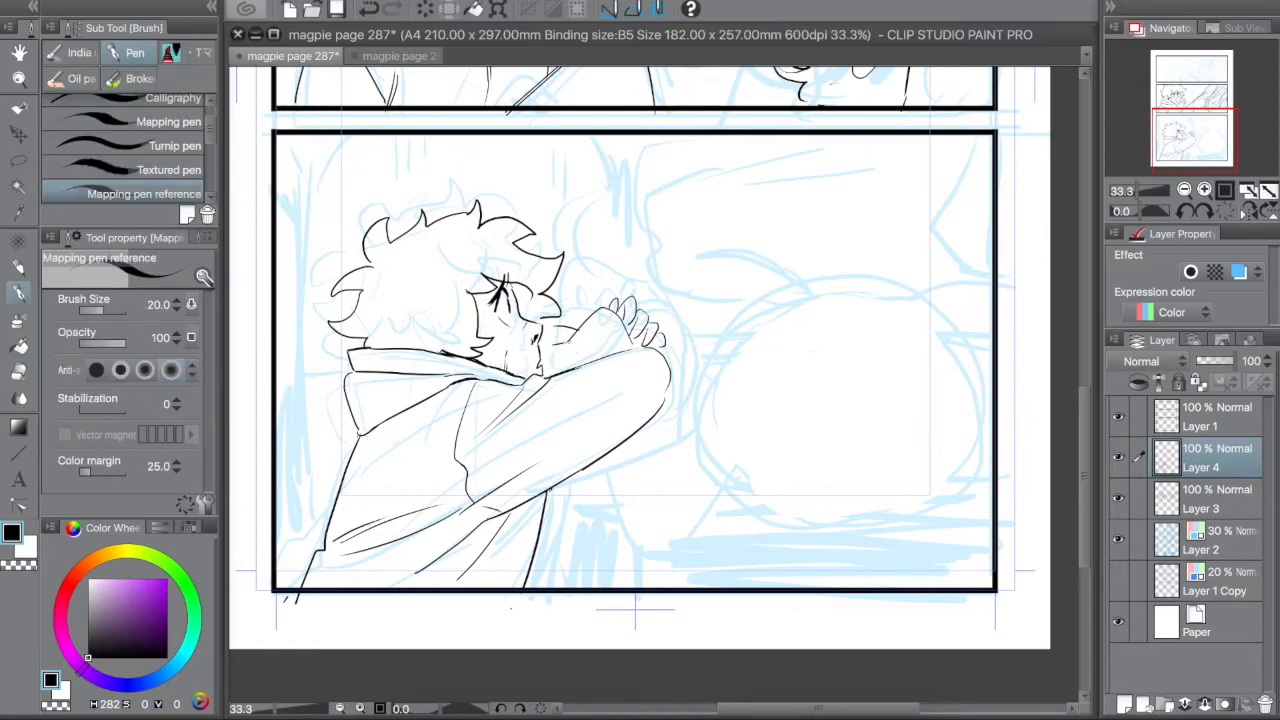
- Reshape the sleeve's end with an inward curve and ink the pointed angular shape below the forearm
{"action": "mouse_move", "coordinate": [671, 386]}
{"action": "left_mouse_down"}
{"action": "mouse_move", "coordinate": [607, 450]}
{"action": "mouse_move", "coordinate": [617, 582]}
{"action": "mouse_move", "coordinate": [757, 466]}
{"action": "mouse_move", "coordinate": [620, 450]}
{"action": "left_mouse_up"}
{"action": "key", "text": "e"}
{"action": "key", "text": "p"}
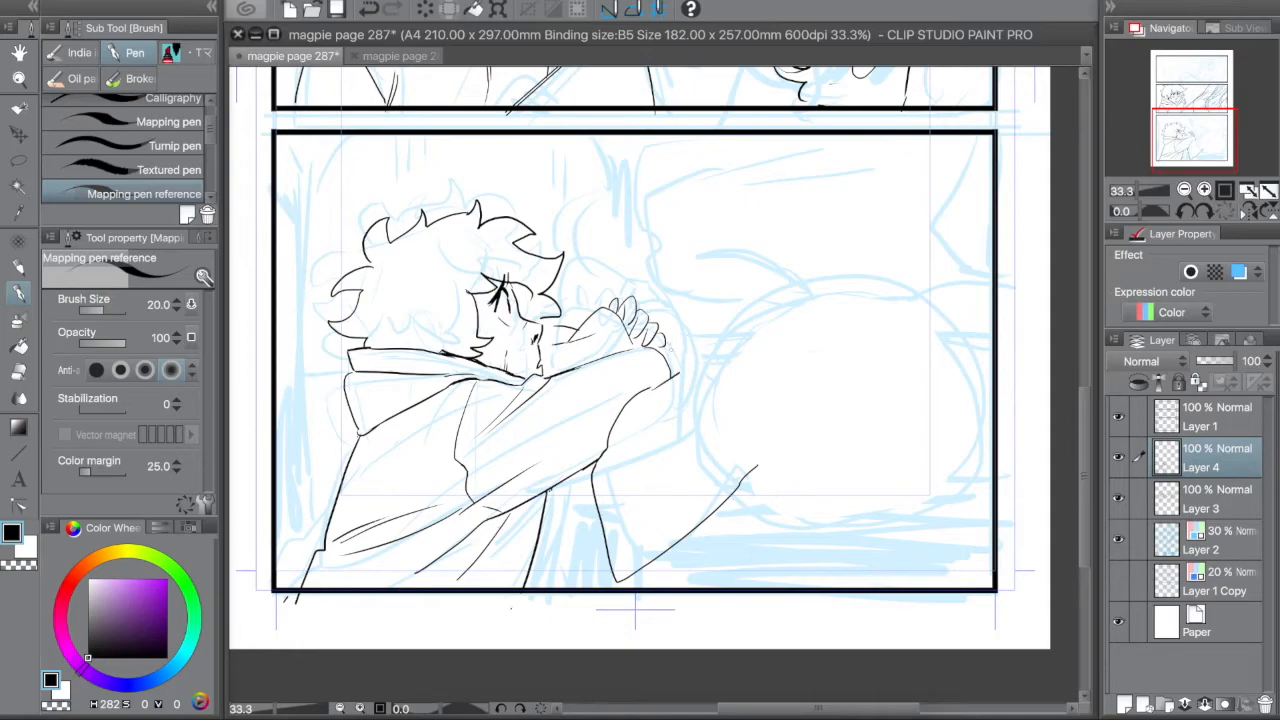
- Ink the bent outline beside the hand, tapering to a narrow tip below the sleeve, and save the page
{"action": "mouse_move", "coordinate": [670, 343]}
{"action": "left_mouse_down"}
{"action": "mouse_move", "coordinate": [701, 352]}
{"action": "mouse_move", "coordinate": [722, 380]}
{"action": "mouse_move", "coordinate": [722, 360]}
{"action": "mouse_move", "coordinate": [769, 357]}
{"action": "mouse_move", "coordinate": [628, 466]}
{"action": "left_mouse_up"}
{"action": "key", "text": "ctrl+z"}
{"action": "left_click_drag", "start_coordinate": [698, 401], "coordinate": [646, 487]}
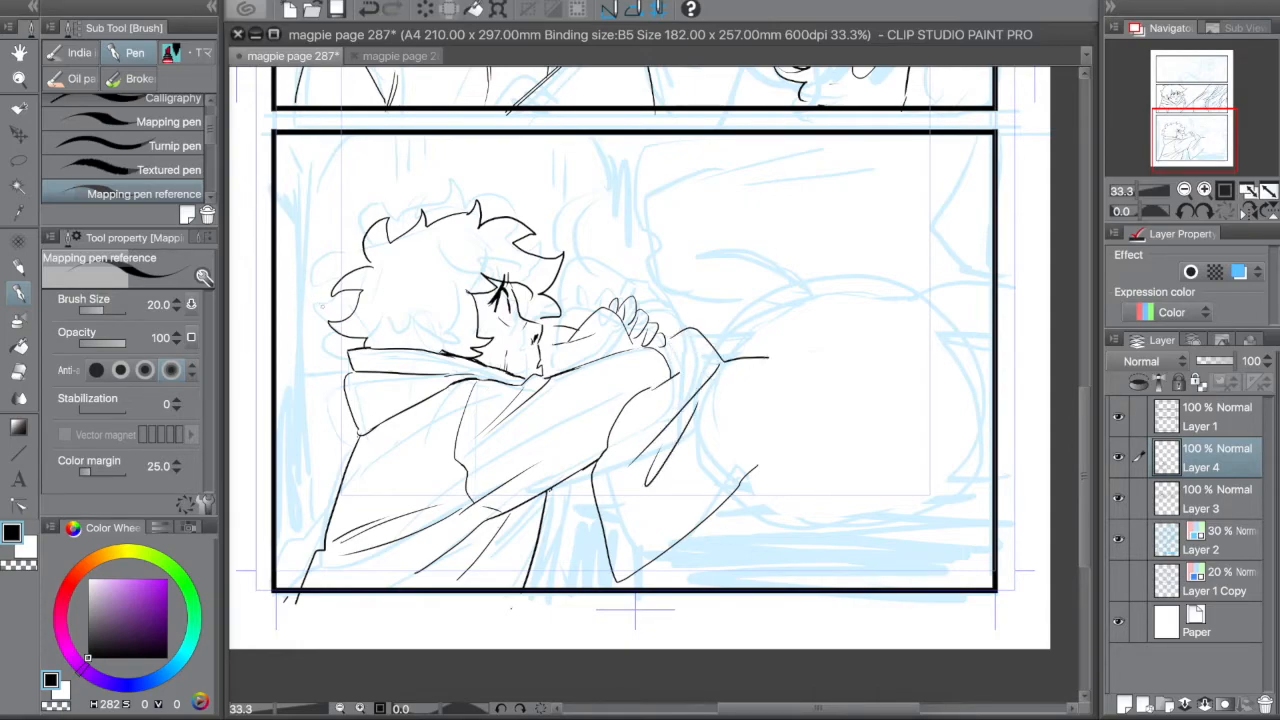
{"action": "key", "text": "ctrl+s"}
- Erase the curled fingers and redraw them closer to the bent outline beside the hand
{"action": "key", "text": "e"}
{"action": "mouse_move", "coordinate": [620, 306]}
{"action": "left_mouse_down"}
{"action": "mouse_move", "coordinate": [657, 341]}
{"action": "mouse_move", "coordinate": [625, 309]}
{"action": "mouse_move", "coordinate": [643, 342]}
{"action": "mouse_move", "coordinate": [630, 341]}
{"action": "left_mouse_up"}
{"action": "key", "text": "p"}
{"action": "key", "text": "e"}
{"action": "key", "text": "p"}
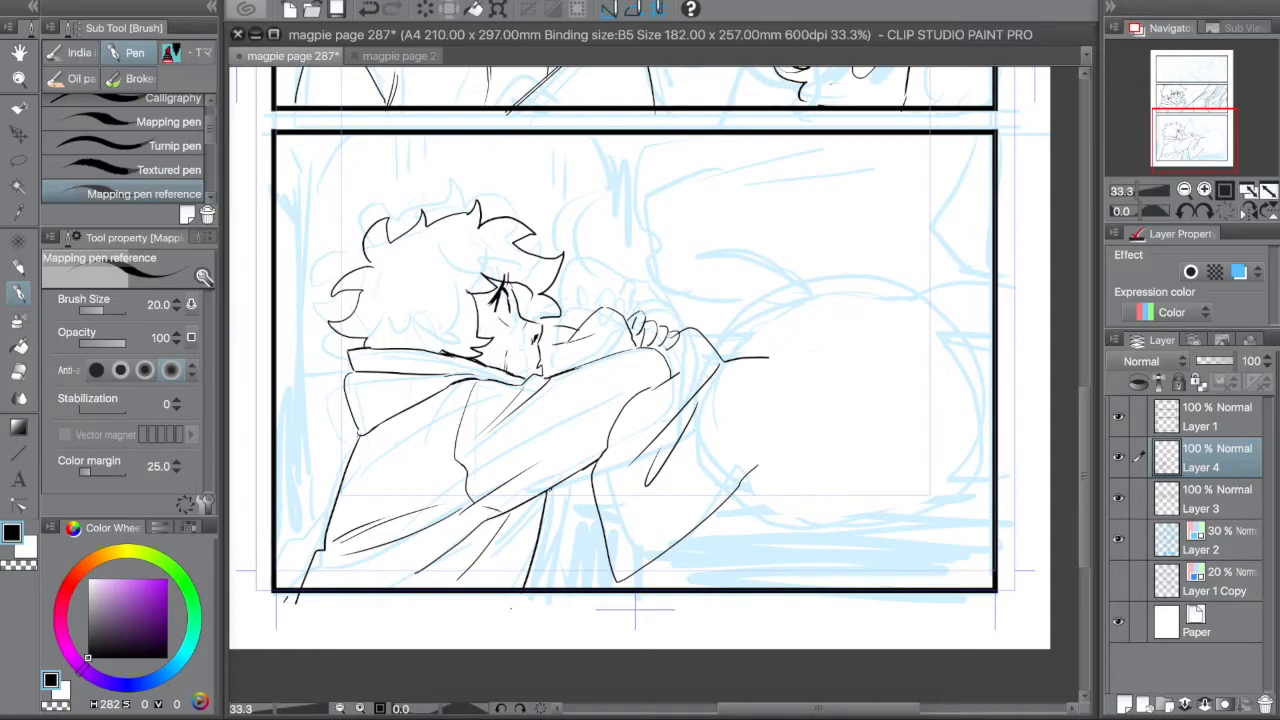
- Refine the finger contours with the eraser and pen, save the page, and undo a stray sleeve stroke
{"action": "key", "text": "e"}
{"action": "key", "text": "p"}
{"action": "key", "text": "e"}
{"action": "key", "text": "p"}
{"action": "key", "text": "e"}
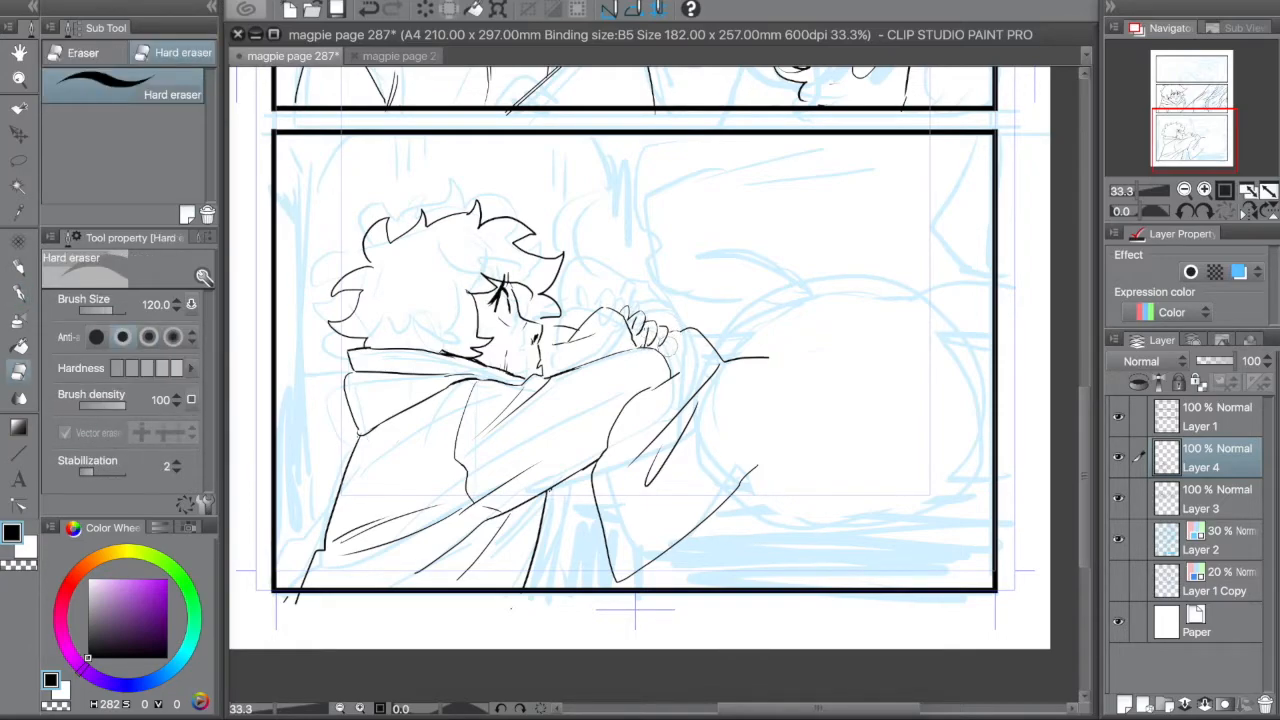
{"action": "key", "text": "p"}
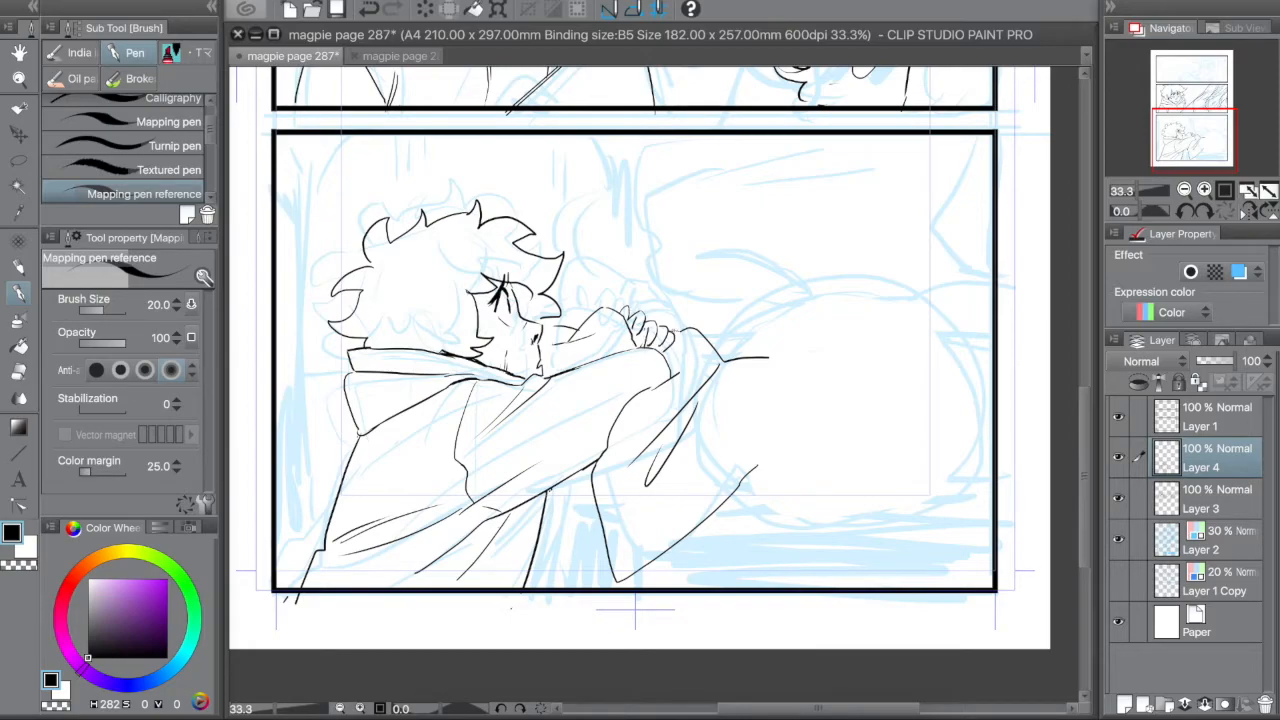
{"action": "key", "text": "ctrl+s"}
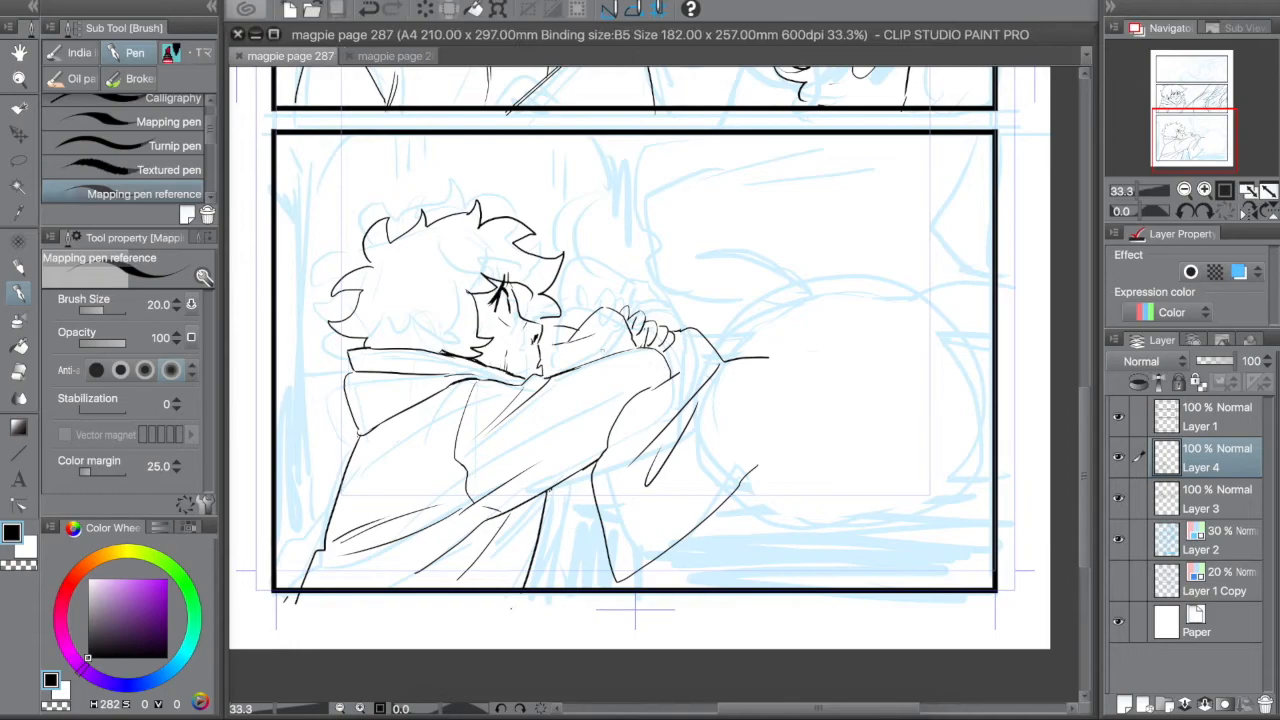
{"action": "left_click_drag", "start_coordinate": [553, 357], "coordinate": [592, 352]}
{"action": "key", "text": "ctrl+z"}
- Add a new layer and ink the figure's near shoulder, extended arm and curved neckline in the uppermost panel
{"action": "left_click", "coordinate": [1177, 112]}
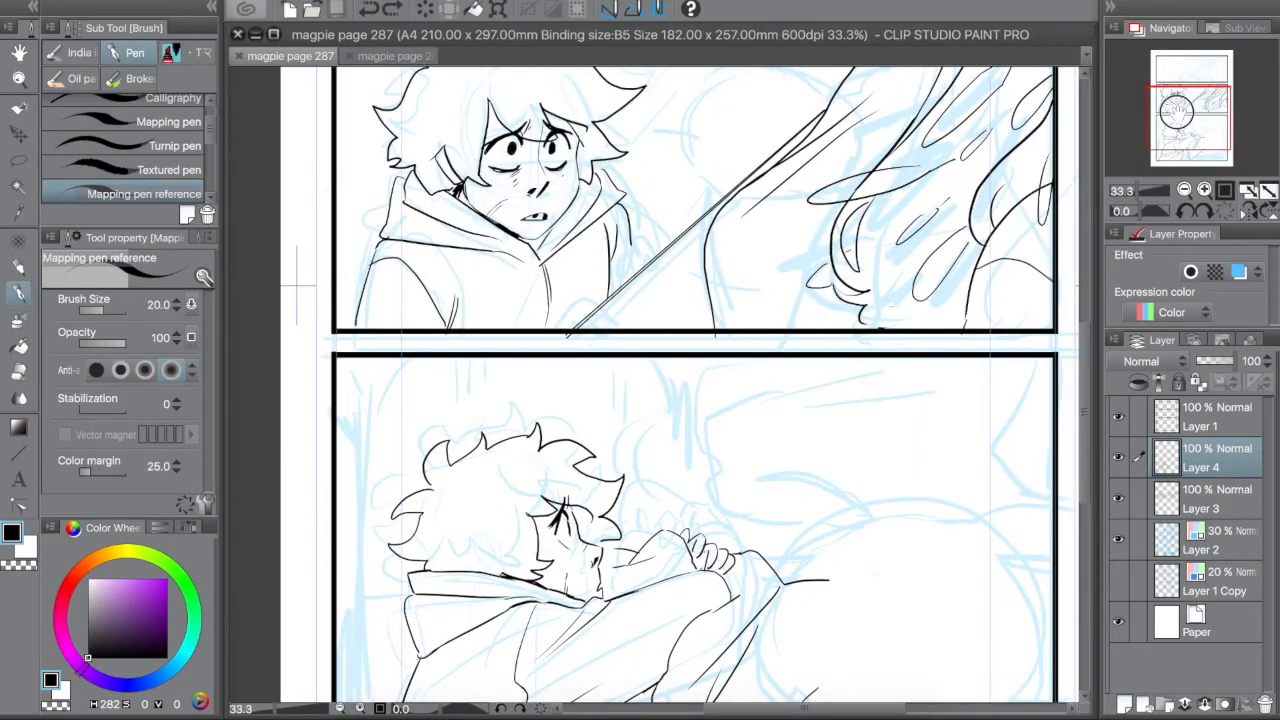
{"action": "left_click_drag", "start_coordinate": [1177, 112], "coordinate": [1184, 70]}
{"action": "left_click", "coordinate": [1126, 702]}
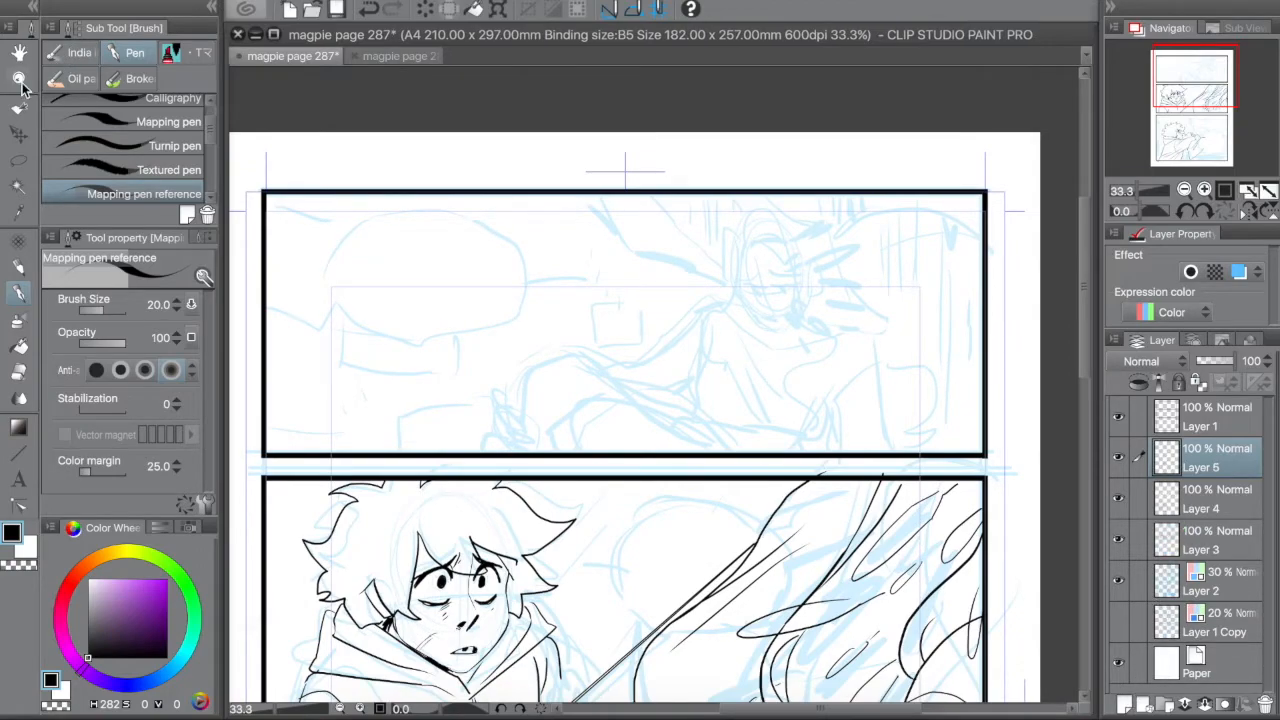
{"action": "key", "text": "ctrl+space"}
{"action": "left_click_drag", "start_coordinate": [596, 158], "coordinate": [742, 338]}
{"action": "mouse_move", "coordinate": [607, 332]}
{"action": "left_mouse_down"}
{"action": "mouse_move", "coordinate": [656, 315]}
{"action": "mouse_move", "coordinate": [553, 398]}
{"action": "mouse_move", "coordinate": [420, 446]}
{"action": "left_mouse_up"}
{"action": "mouse_move", "coordinate": [649, 320]}
{"action": "left_mouse_down"}
{"action": "mouse_move", "coordinate": [694, 393]}
{"action": "mouse_move", "coordinate": [864, 372]}
{"action": "left_mouse_up"}
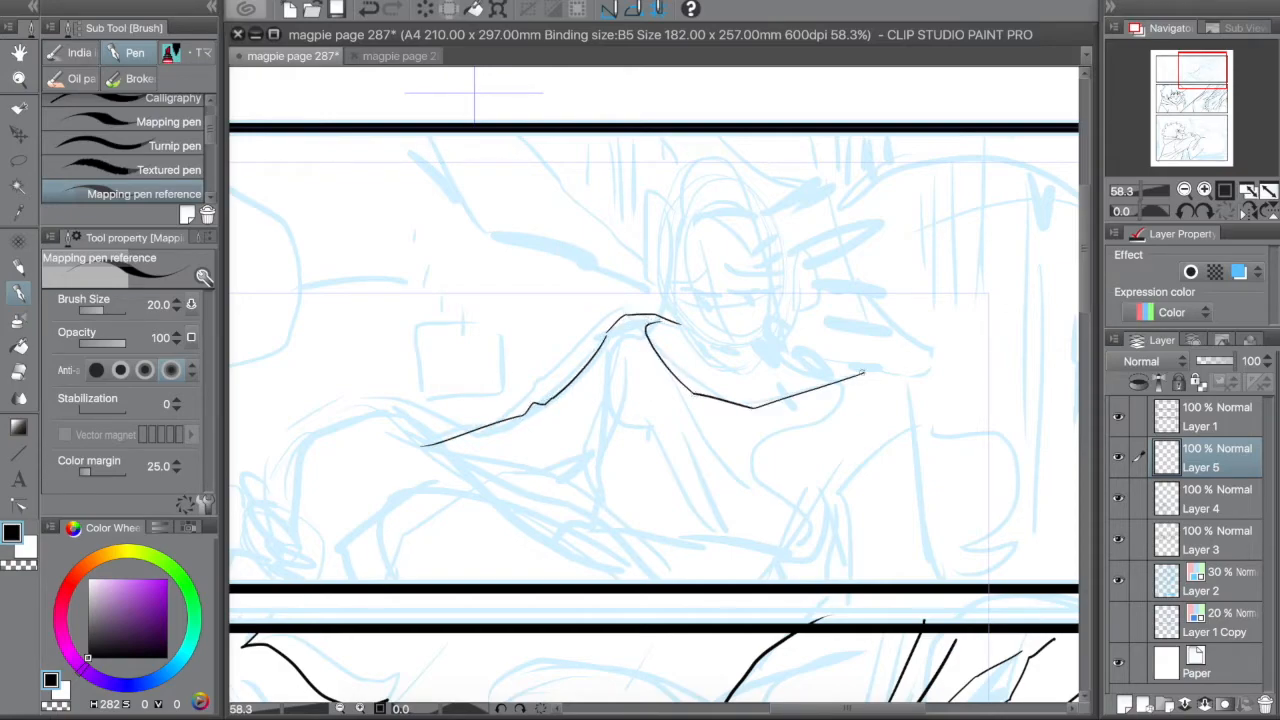
- Ink the figure's other shoulder and sleeve down to the panel border, plus the torso side and fold lines
{"action": "mouse_move", "coordinate": [781, 327]}
{"action": "left_mouse_down"}
{"action": "mouse_move", "coordinate": [785, 355]}
{"action": "mouse_move", "coordinate": [870, 372]}
{"action": "mouse_move", "coordinate": [897, 399]}
{"action": "mouse_move", "coordinate": [916, 590]}
{"action": "left_mouse_up"}
{"action": "left_click_drag", "start_coordinate": [616, 345], "coordinate": [602, 432]}
{"action": "left_click_drag", "start_coordinate": [635, 345], "coordinate": [605, 434]}
{"action": "left_click_drag", "start_coordinate": [600, 445], "coordinate": [612, 522]}
{"action": "left_click_drag", "start_coordinate": [668, 385], "coordinate": [732, 488]}
{"action": "left_click_drag", "start_coordinate": [818, 484], "coordinate": [826, 580]}
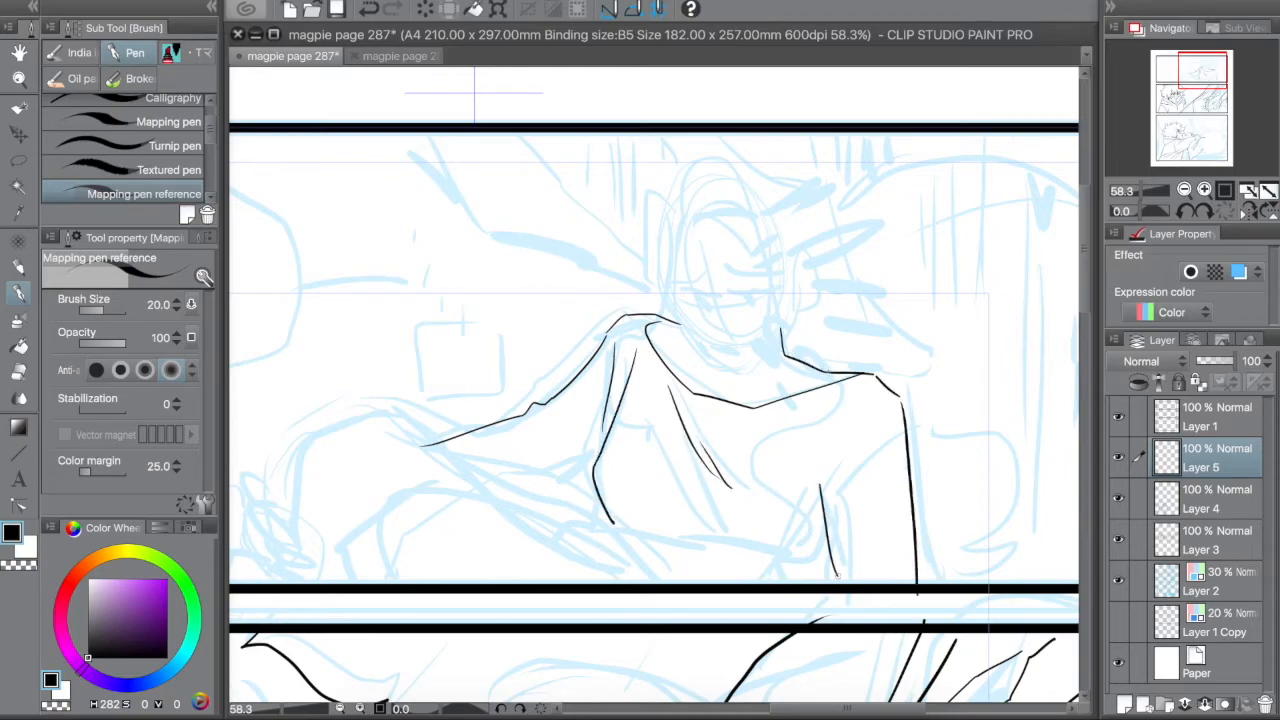
- Ink the sleeve and torso fold lines and the reclining figure's raised knee and thigh down to the panel border, erasing overlapping strokes
{"action": "mouse_move", "coordinate": [822, 520]}
{"action": "left_mouse_down"}
{"action": "mouse_move", "coordinate": [825, 580]}
{"action": "mouse_move", "coordinate": [823, 518]}
{"action": "mouse_move", "coordinate": [877, 433]}
{"action": "left_mouse_up"}
{"action": "left_click_drag", "start_coordinate": [594, 347], "coordinate": [603, 398]}
{"action": "left_click_drag", "start_coordinate": [678, 491], "coordinate": [695, 538]}
{"action": "left_click_drag", "start_coordinate": [665, 484], "coordinate": [755, 476]}
{"action": "mouse_move", "coordinate": [410, 576]}
{"action": "left_mouse_down"}
{"action": "mouse_move", "coordinate": [480, 432]}
{"action": "mouse_move", "coordinate": [650, 540]}
{"action": "mouse_move", "coordinate": [717, 557]}
{"action": "left_mouse_up"}
{"action": "left_click_drag", "start_coordinate": [915, 526], "coordinate": [890, 573]}
{"action": "left_click_drag", "start_coordinate": [715, 556], "coordinate": [753, 587]}
{"action": "key", "text": "e"}
{"action": "mouse_move", "coordinate": [541, 456]}
{"action": "left_mouse_down"}
{"action": "mouse_move", "coordinate": [700, 575]}
{"action": "mouse_move", "coordinate": [695, 555]}
{"action": "mouse_move", "coordinate": [752, 586]}
{"action": "mouse_move", "coordinate": [738, 526]}
{"action": "mouse_move", "coordinate": [806, 575]}
{"action": "left_mouse_up"}
{"action": "key", "text": "p"}
{"action": "key", "text": "e"}
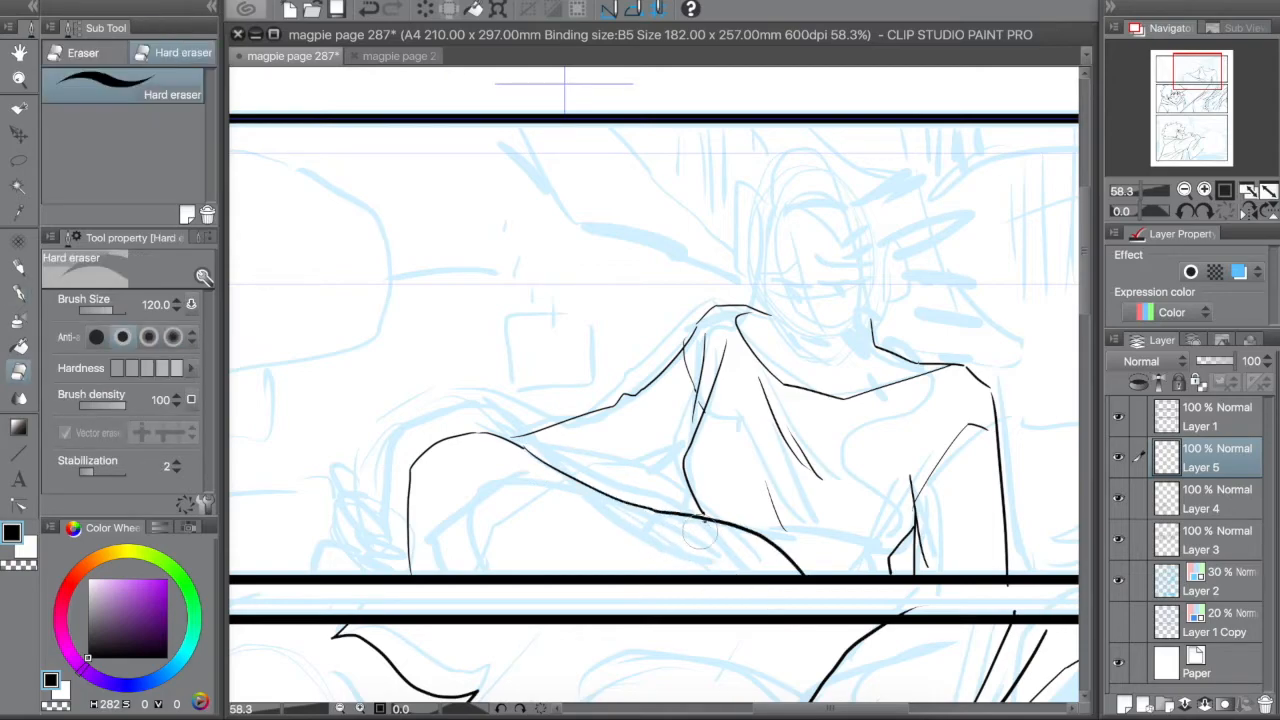
- Ink creases along the raised thigh, the underside of the extended sleeve and a fold beside the waist
{"action": "key", "text": "p"}
{"action": "mouse_move", "coordinate": [470, 459]}
{"action": "left_mouse_down"}
{"action": "mouse_move", "coordinate": [650, 514]}
{"action": "mouse_move", "coordinate": [630, 527]}
{"action": "left_mouse_up"}
{"action": "left_click_drag", "start_coordinate": [598, 487], "coordinate": [672, 471]}
{"action": "left_click_drag", "start_coordinate": [689, 381], "coordinate": [683, 436]}
{"action": "left_click_drag", "start_coordinate": [940, 532], "coordinate": [962, 574]}
{"action": "mouse_move", "coordinate": [398, 516]}
{"action": "left_mouse_down"}
{"action": "mouse_move", "coordinate": [392, 556]}
{"action": "mouse_move", "coordinate": [411, 549]}
{"action": "left_mouse_up"}
{"action": "key", "text": "super+z"}
{"action": "key", "text": "super+z"}
{"action": "key", "text": "super+z"}
{"action": "left_click_drag", "start_coordinate": [405, 515], "coordinate": [405, 560]}
{"action": "key", "text": "super+z"}
{"action": "key", "text": "super+z"}
{"action": "left_click_drag", "start_coordinate": [396, 534], "coordinate": [406, 565]}
{"action": "left_click_drag", "start_coordinate": [397, 558], "coordinate": [410, 572]}
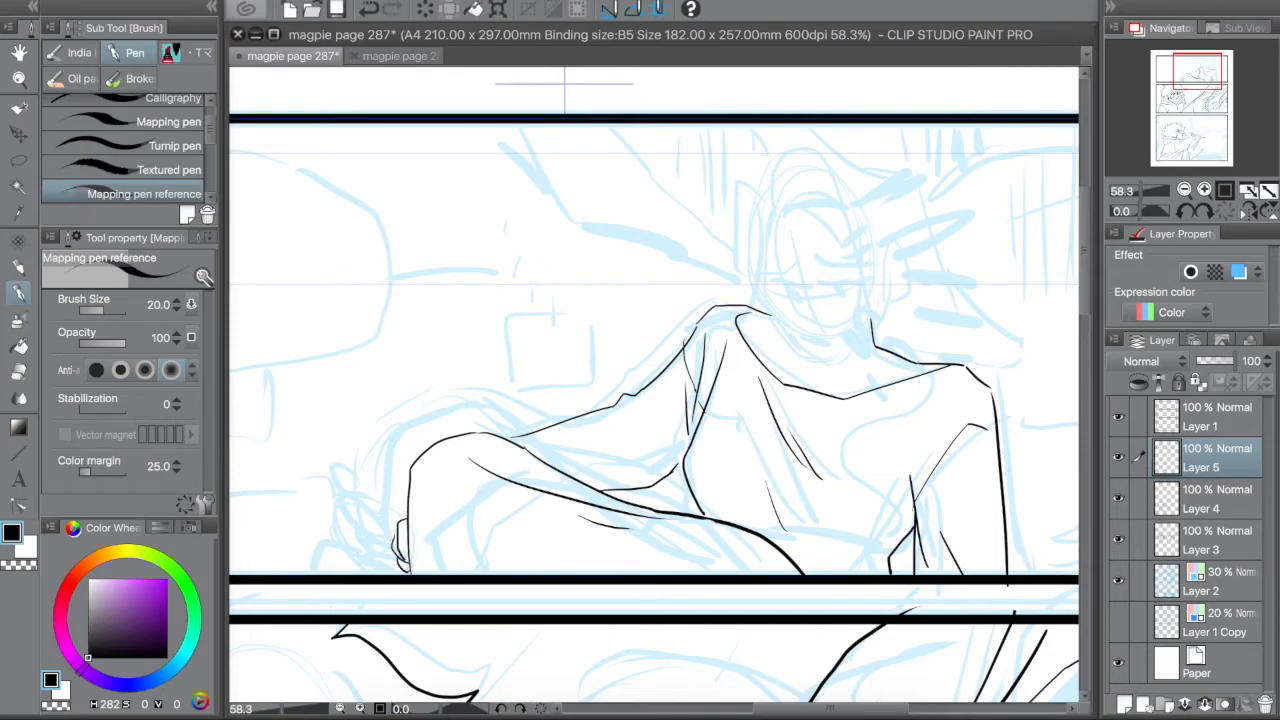
{"action": "key", "text": "super+z"}
{"action": "key", "text": "super+z"}
{"action": "key", "text": "super+z"}
{"action": "key", "text": "super+z"}
- Ink a short contour beside the raised knee and two creases on the extended sleeve near the elbow
{"action": "left_click_drag", "start_coordinate": [407, 527], "coordinate": [403, 566]}
{"action": "mouse_move", "coordinate": [642, 398]}
{"action": "left_mouse_down"}
{"action": "mouse_move", "coordinate": [680, 397]}
{"action": "mouse_move", "coordinate": [675, 415]}
{"action": "left_mouse_up"}
{"action": "left_click_drag", "start_coordinate": [615, 408], "coordinate": [668, 425]}
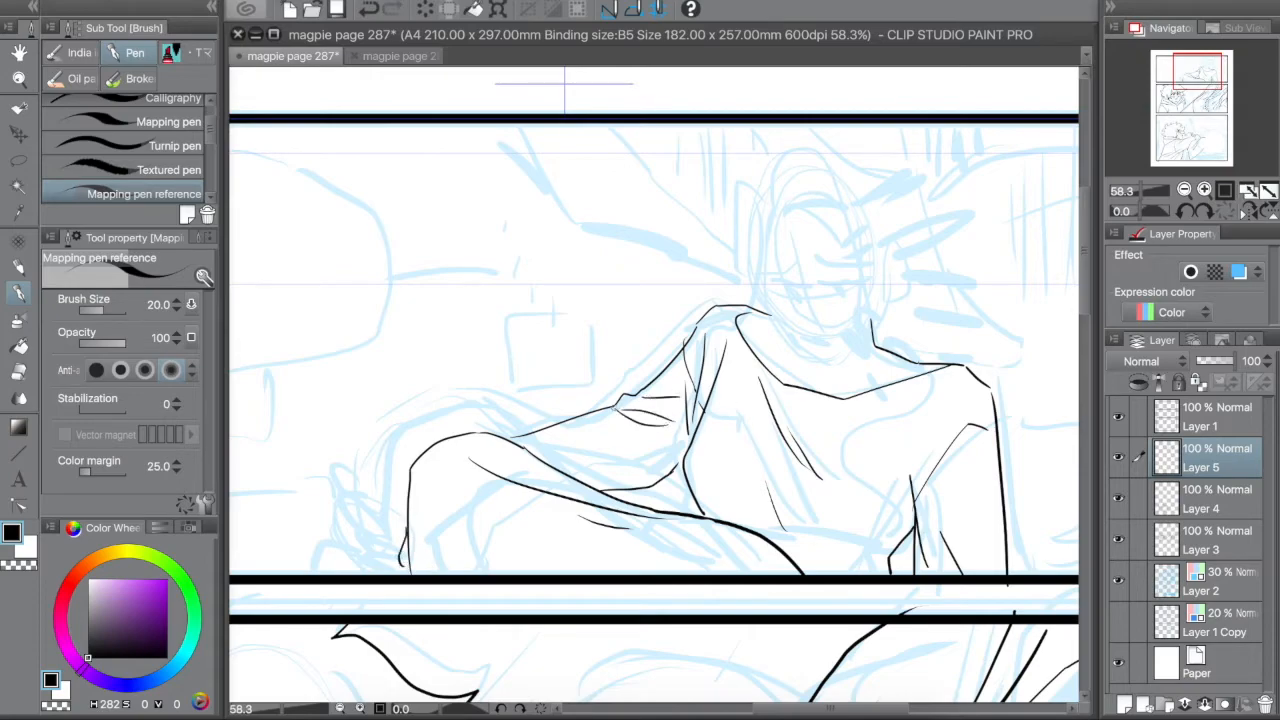
{"action": "left_click_drag", "start_coordinate": [757, 260], "coordinate": [814, 360]}
{"action": "key", "text": "super+z"}
{"action": "mouse_move", "coordinate": [770, 313]}
{"action": "left_mouse_down"}
{"action": "mouse_move", "coordinate": [803, 352]}
{"action": "mouse_move", "coordinate": [846, 344]}
{"action": "mouse_move", "coordinate": [876, 313]}
{"action": "left_mouse_up"}
{"action": "key", "text": "super+z"}
{"action": "key", "text": "super+z"}
{"action": "mouse_move", "coordinate": [806, 362]}
{"action": "left_mouse_down"}
{"action": "mouse_move", "coordinate": [876, 310]}
{"action": "mouse_move", "coordinate": [873, 322]}
{"action": "mouse_move", "coordinate": [878, 283]}
{"action": "left_mouse_up"}
{"action": "key", "text": "e"}
{"action": "key", "text": "p"}
{"action": "mouse_move", "coordinate": [786, 252]}
{"action": "left_mouse_down"}
{"action": "mouse_move", "coordinate": [800, 308]}
{"action": "mouse_move", "coordinate": [836, 356]}
{"action": "mouse_move", "coordinate": [766, 252]}
{"action": "mouse_move", "coordinate": [860, 305]}
{"action": "left_mouse_up"}
{"action": "key", "text": "super+z"}
- Clean up the line ends around the neck and ink the face outline along the temple, jaw and far cheek
{"action": "key", "text": "e"}
{"action": "left_click_drag", "start_coordinate": [776, 298], "coordinate": [787, 318]}
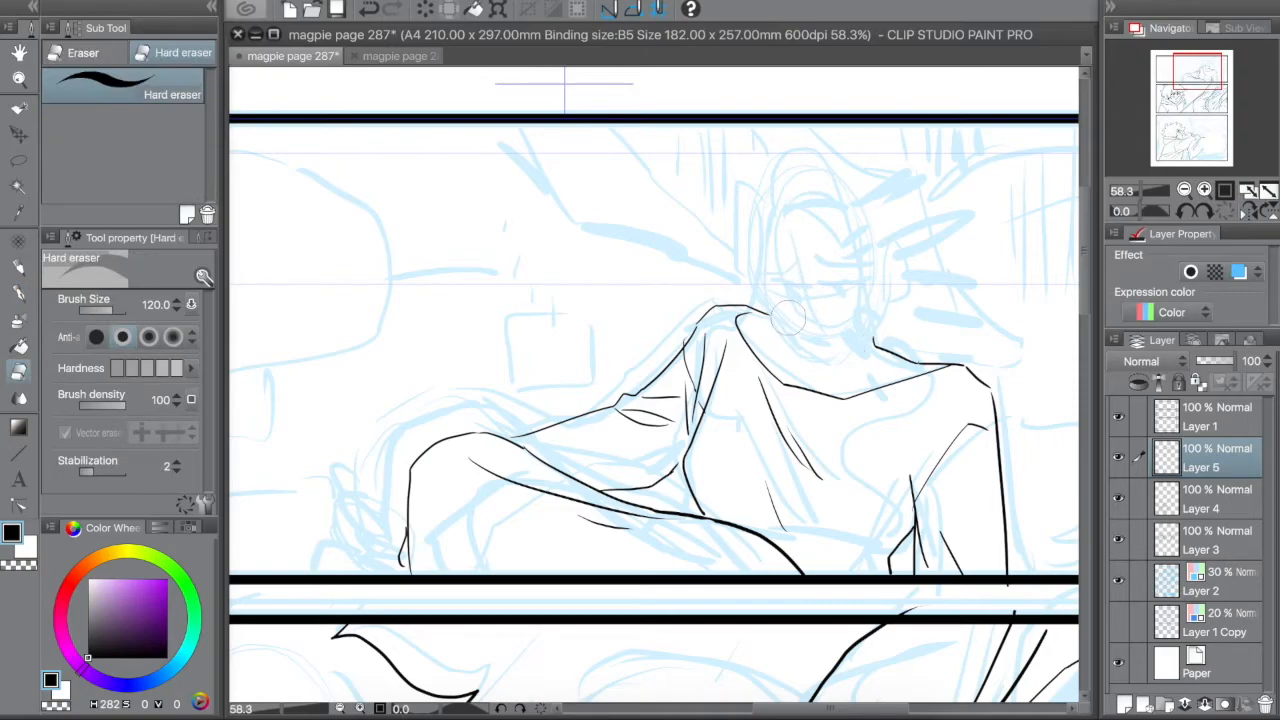
{"action": "key", "text": "p"}
{"action": "left_click_drag", "start_coordinate": [760, 263], "coordinate": [812, 360]}
{"action": "key", "text": "super+z"}
{"action": "key", "text": "super+z"}
{"action": "mouse_move", "coordinate": [775, 317]}
{"action": "left_mouse_down"}
{"action": "mouse_move", "coordinate": [815, 365]}
{"action": "mouse_move", "coordinate": [858, 344]}
{"action": "mouse_move", "coordinate": [873, 318]}
{"action": "mouse_move", "coordinate": [868, 334]}
{"action": "left_mouse_up"}
{"action": "key", "text": "e"}
{"action": "key", "text": "p"}
{"action": "left_click_drag", "start_coordinate": [875, 286], "coordinate": [869, 326]}
{"action": "key", "text": "e"}
{"action": "key", "text": "p"}
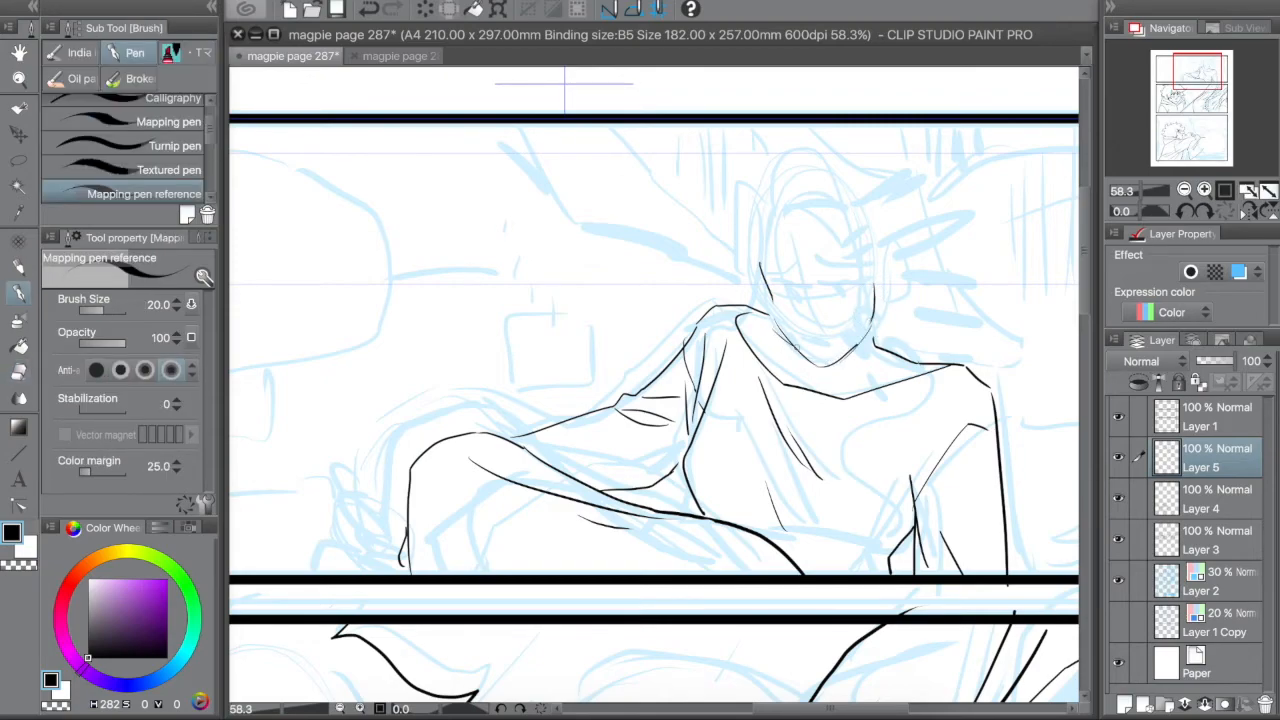
- Ink the short line under the jaw and the far side of the neck, undoing the stray airbrush mark
{"action": "mouse_move", "coordinate": [842, 364]}
{"action": "left_mouse_down"}
{"action": "mouse_move", "coordinate": [886, 367]}
{"action": "mouse_move", "coordinate": [882, 338]}
{"action": "left_mouse_up"}
{"action": "key", "text": "e"}
{"action": "key", "text": "b"}
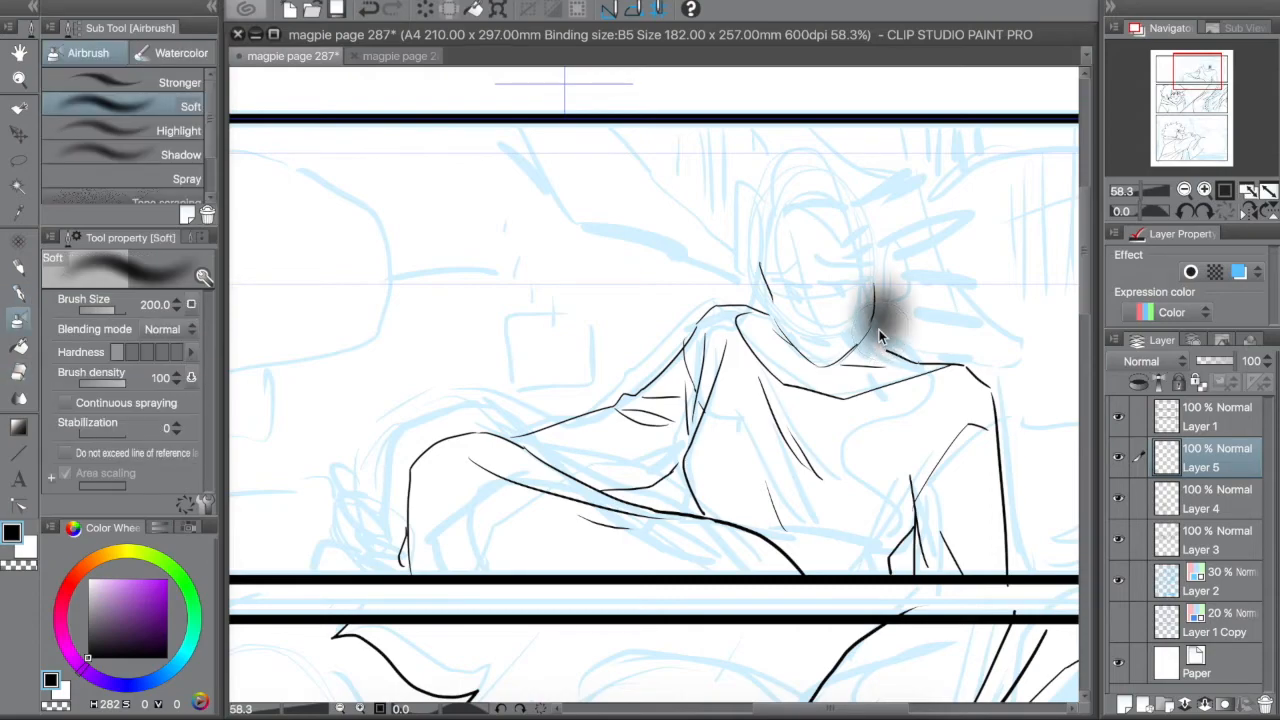
{"action": "key", "text": "super+z"}
{"action": "key", "text": "p"}
{"action": "left_click_drag", "start_coordinate": [882, 288], "coordinate": [885, 345]}
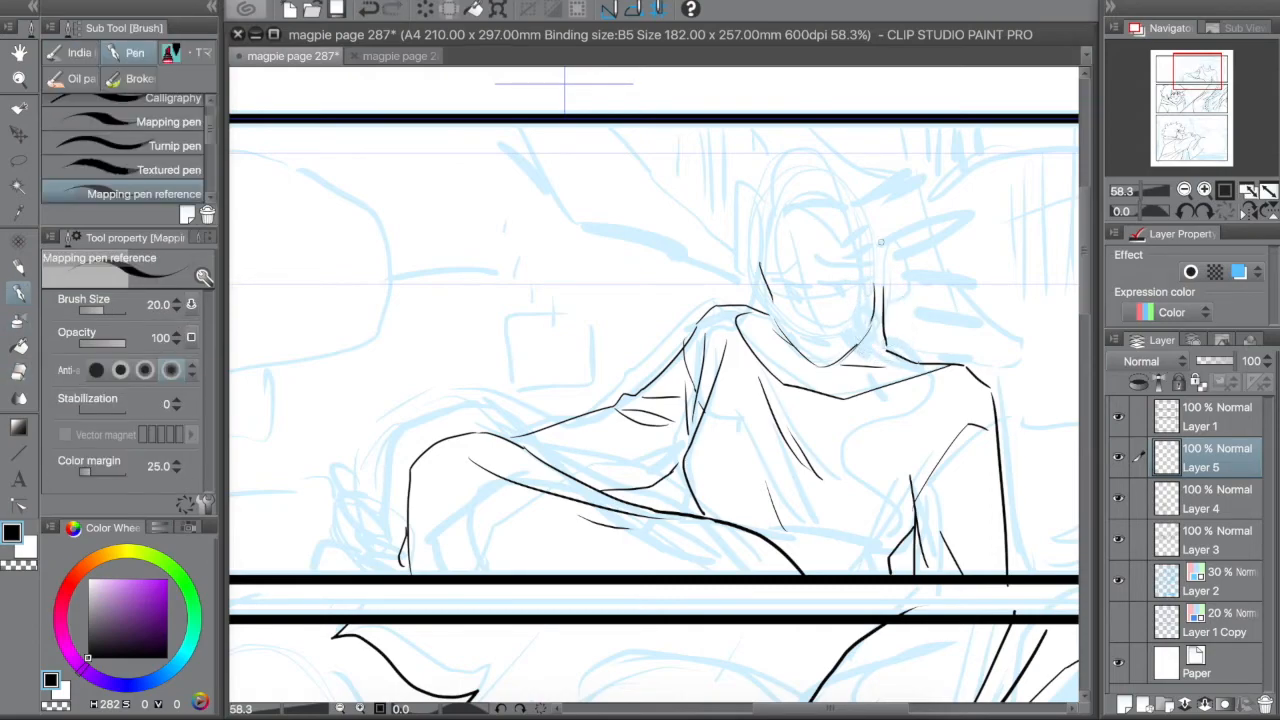
- Ink the hair parting and the locks framing both sides of the face, ending in a curl over the chest
{"action": "key", "text": "asciicircum"}
{"action": "key", "text": "asciicircum"}
{"action": "left_click", "coordinate": [1224, 211]}
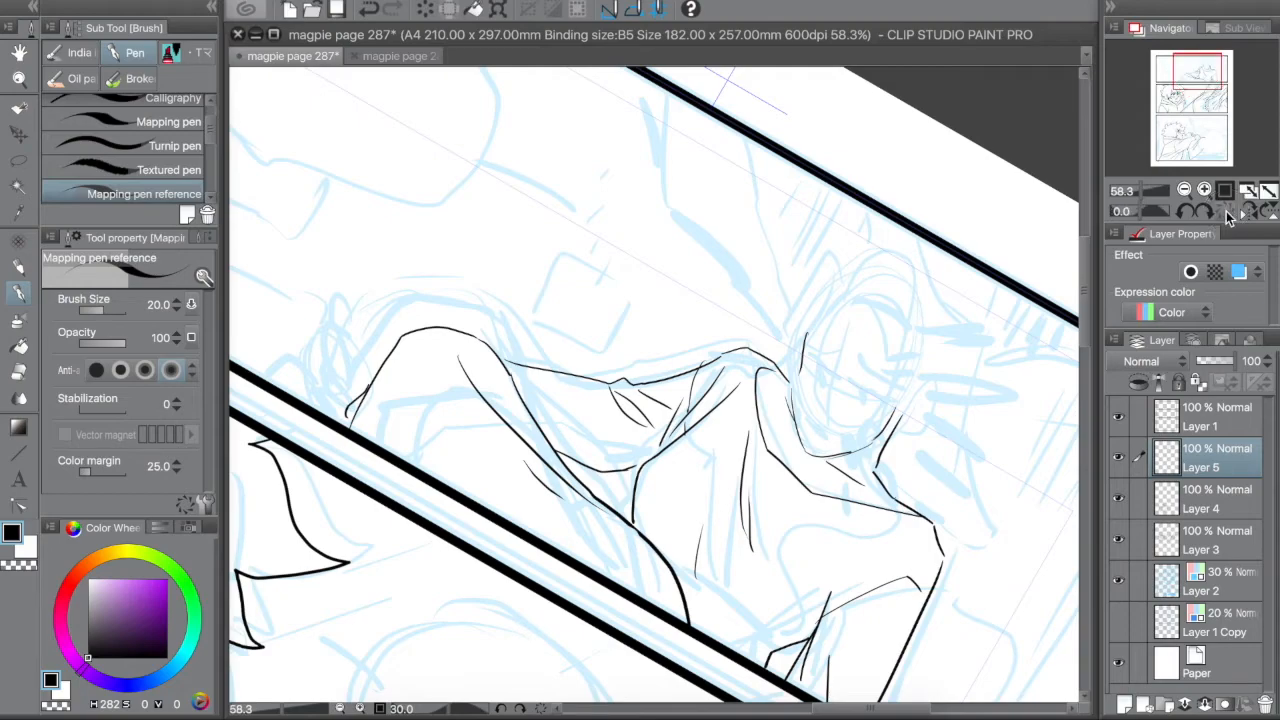
{"action": "left_click_drag", "start_coordinate": [776, 210], "coordinate": [772, 308]}
{"action": "mouse_move", "coordinate": [790, 208]}
{"action": "left_mouse_down"}
{"action": "mouse_move", "coordinate": [806, 174]}
{"action": "mouse_move", "coordinate": [830, 216]}
{"action": "mouse_move", "coordinate": [842, 370]}
{"action": "mouse_move", "coordinate": [890, 462]}
{"action": "left_mouse_up"}
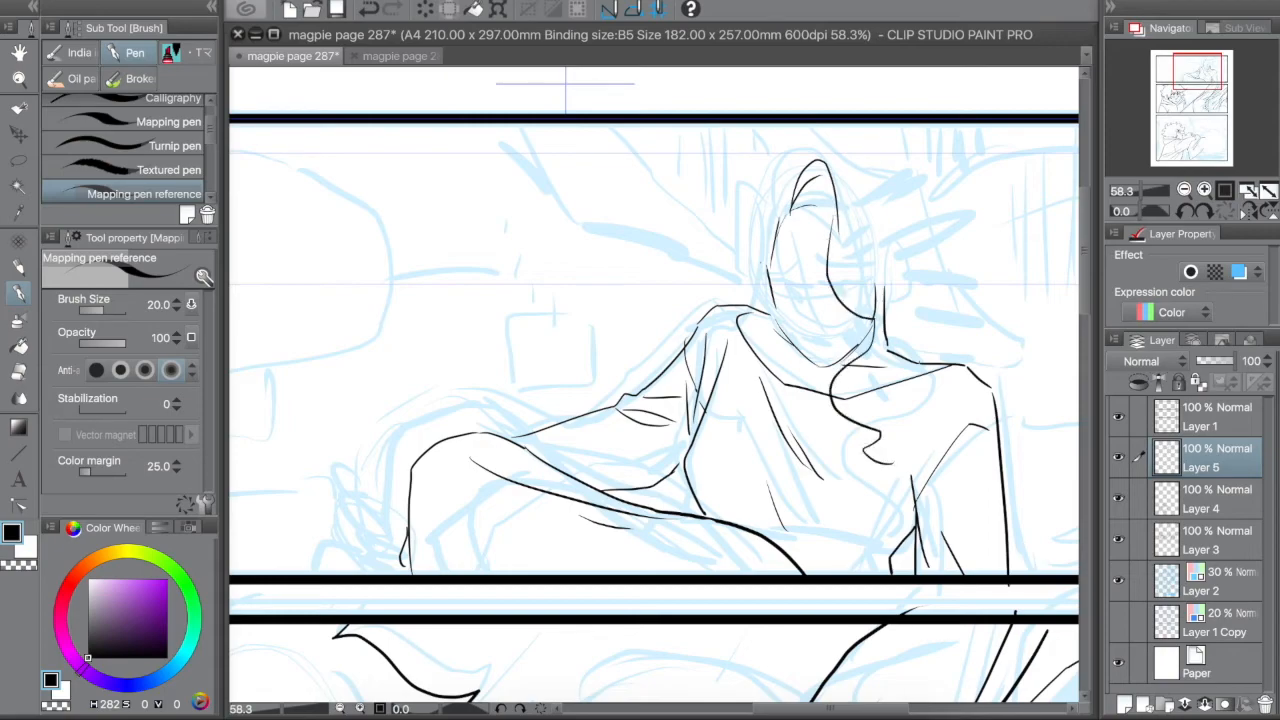
{"action": "mouse_move", "coordinate": [788, 210]}
{"action": "left_mouse_down"}
{"action": "mouse_move", "coordinate": [730, 292]}
{"action": "mouse_move", "coordinate": [762, 322]}
{"action": "mouse_move", "coordinate": [740, 322]}
{"action": "mouse_move", "coordinate": [760, 318]}
{"action": "left_mouse_up"}
{"action": "key", "text": "e"}
{"action": "key", "text": "p"}
- Ink the long outer hair from the crown over the far shoulder to its wavy tips, erasing the lines it overlaps
{"action": "mouse_move", "coordinate": [830, 155]}
{"action": "left_mouse_down"}
{"action": "mouse_move", "coordinate": [872, 182]}
{"action": "mouse_move", "coordinate": [971, 312]}
{"action": "left_mouse_up"}
{"action": "key", "text": "e"}
{"action": "left_click_drag", "start_coordinate": [908, 192], "coordinate": [986, 346]}
{"action": "key", "text": "p"}
{"action": "mouse_move", "coordinate": [892, 184]}
{"action": "left_mouse_down"}
{"action": "mouse_move", "coordinate": [1030, 378]}
{"action": "mouse_move", "coordinate": [1052, 510]}
{"action": "mouse_move", "coordinate": [1032, 545]}
{"action": "left_mouse_up"}
{"action": "key", "text": "e"}
{"action": "mouse_move", "coordinate": [870, 270]}
{"action": "left_mouse_down"}
{"action": "mouse_move", "coordinate": [905, 355]}
{"action": "mouse_move", "coordinate": [868, 368]}
{"action": "mouse_move", "coordinate": [845, 398]}
{"action": "left_mouse_up"}
{"action": "key", "text": "p"}
{"action": "left_click_drag", "start_coordinate": [878, 234], "coordinate": [920, 368]}
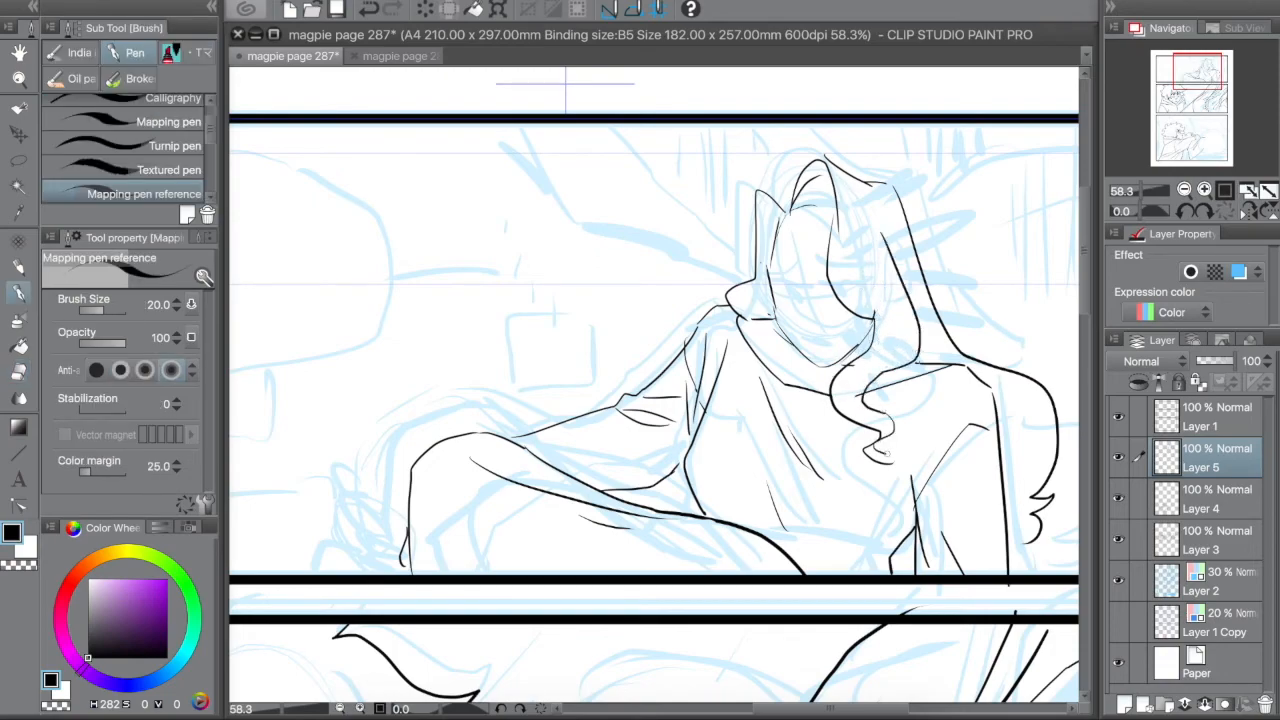
- Finish the tip of the hair curl over the chest, erase leftover lines between the locks and neck, and save the page
{"action": "left_click_drag", "start_coordinate": [873, 450], "coordinate": [898, 470]}
{"action": "key", "text": "e"}
{"action": "mouse_move", "coordinate": [865, 375]}
{"action": "left_mouse_down"}
{"action": "mouse_move", "coordinate": [860, 320]}
{"action": "mouse_move", "coordinate": [880, 300]}
{"action": "left_mouse_up"}
{"action": "key", "text": "p"}
{"action": "key", "text": "ctrl+s"}
- Erase the crossing torso lines below the near shoulder, re-ink the torso side as a cleaner contour, and save the page
{"action": "key", "text": "e"}
{"action": "mouse_move", "coordinate": [725, 420]}
{"action": "left_mouse_down"}
{"action": "mouse_move", "coordinate": [700, 445]}
{"action": "mouse_move", "coordinate": [705, 515]}
{"action": "left_mouse_up"}
{"action": "mouse_move", "coordinate": [712, 355]}
{"action": "left_mouse_down"}
{"action": "mouse_move", "coordinate": [713, 385]}
{"action": "mouse_move", "coordinate": [705, 319]}
{"action": "mouse_move", "coordinate": [699, 474]}
{"action": "left_mouse_up"}
{"action": "key", "text": "p"}
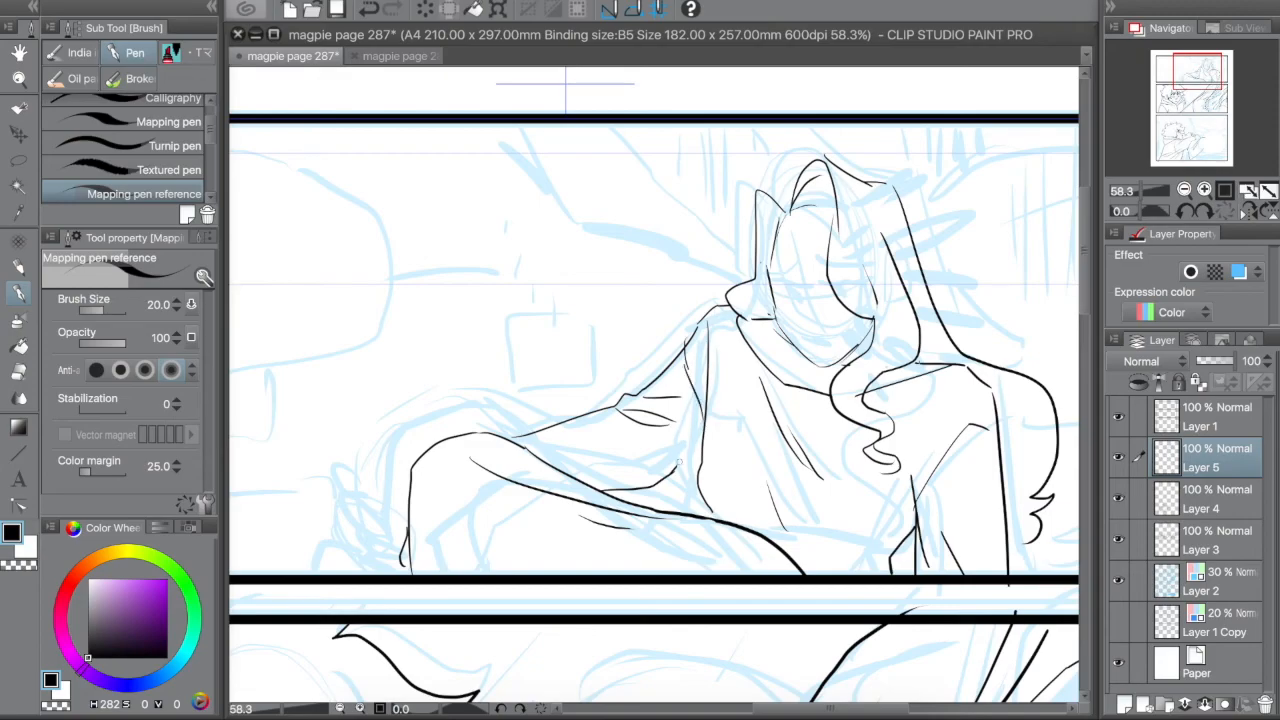
{"action": "key", "text": "ctrl+z"}
{"action": "key", "text": "ctrl+s"}
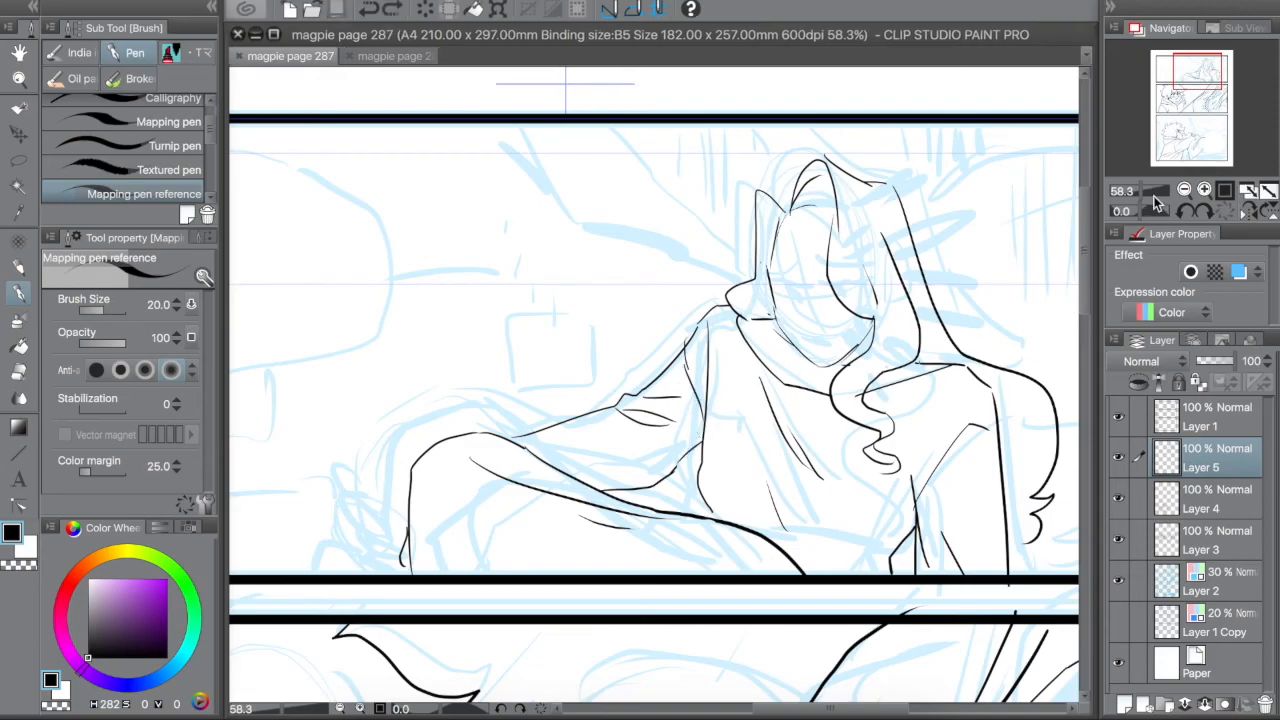
- Ink the long upper contour and a diagonal line on the large shape opposite the curly-haired figure in the lowest panel, and save
{"action": "left_click", "coordinate": [1184, 190]}
{"action": "left_click", "coordinate": [1184, 190]}
{"action": "left_click_drag", "start_coordinate": [1186, 100], "coordinate": [1179, 164]}
{"action": "left_click_drag", "start_coordinate": [760, 265], "coordinate": [910, 258]}
{"action": "left_click_drag", "start_coordinate": [727, 395], "coordinate": [784, 302]}
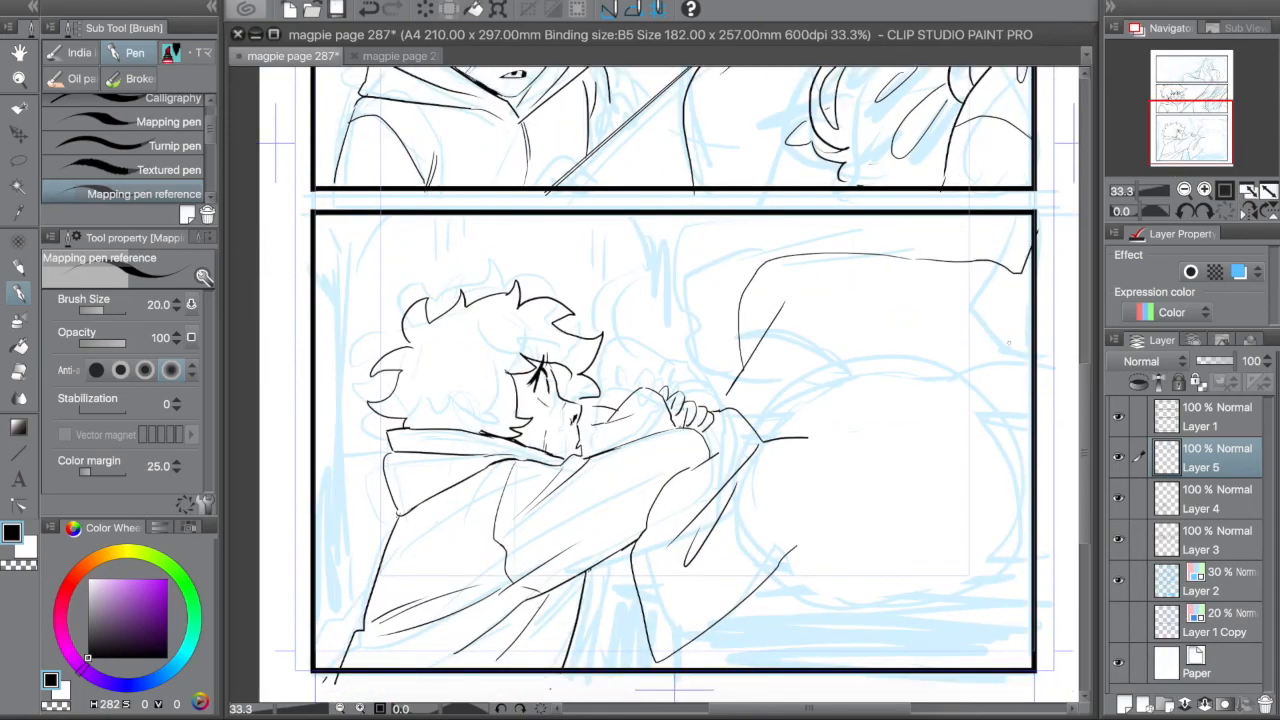
{"action": "key", "text": "ctrl+s"}
{"action": "mouse_move", "coordinate": [1173, 140]}
{"action": "left_mouse_down"}
{"action": "mouse_move", "coordinate": [1169, 97]}
{"action": "mouse_move", "coordinate": [1166, 139]}
{"action": "left_mouse_up"}
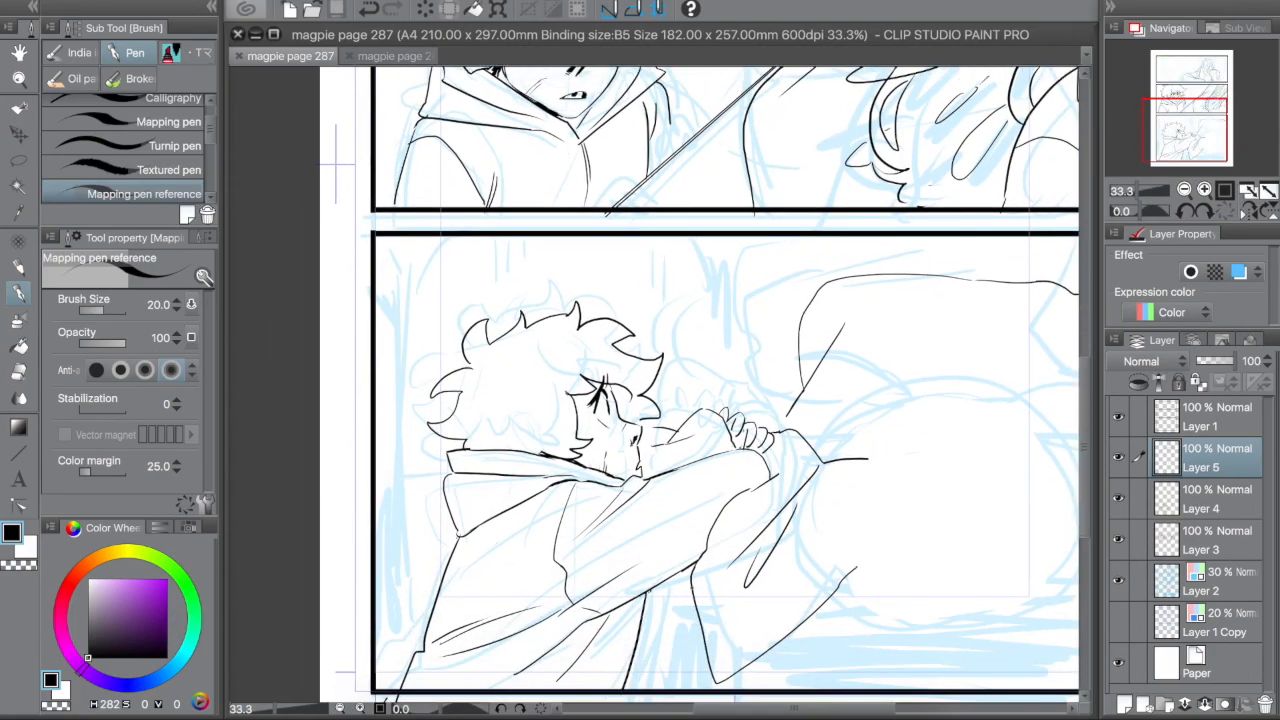